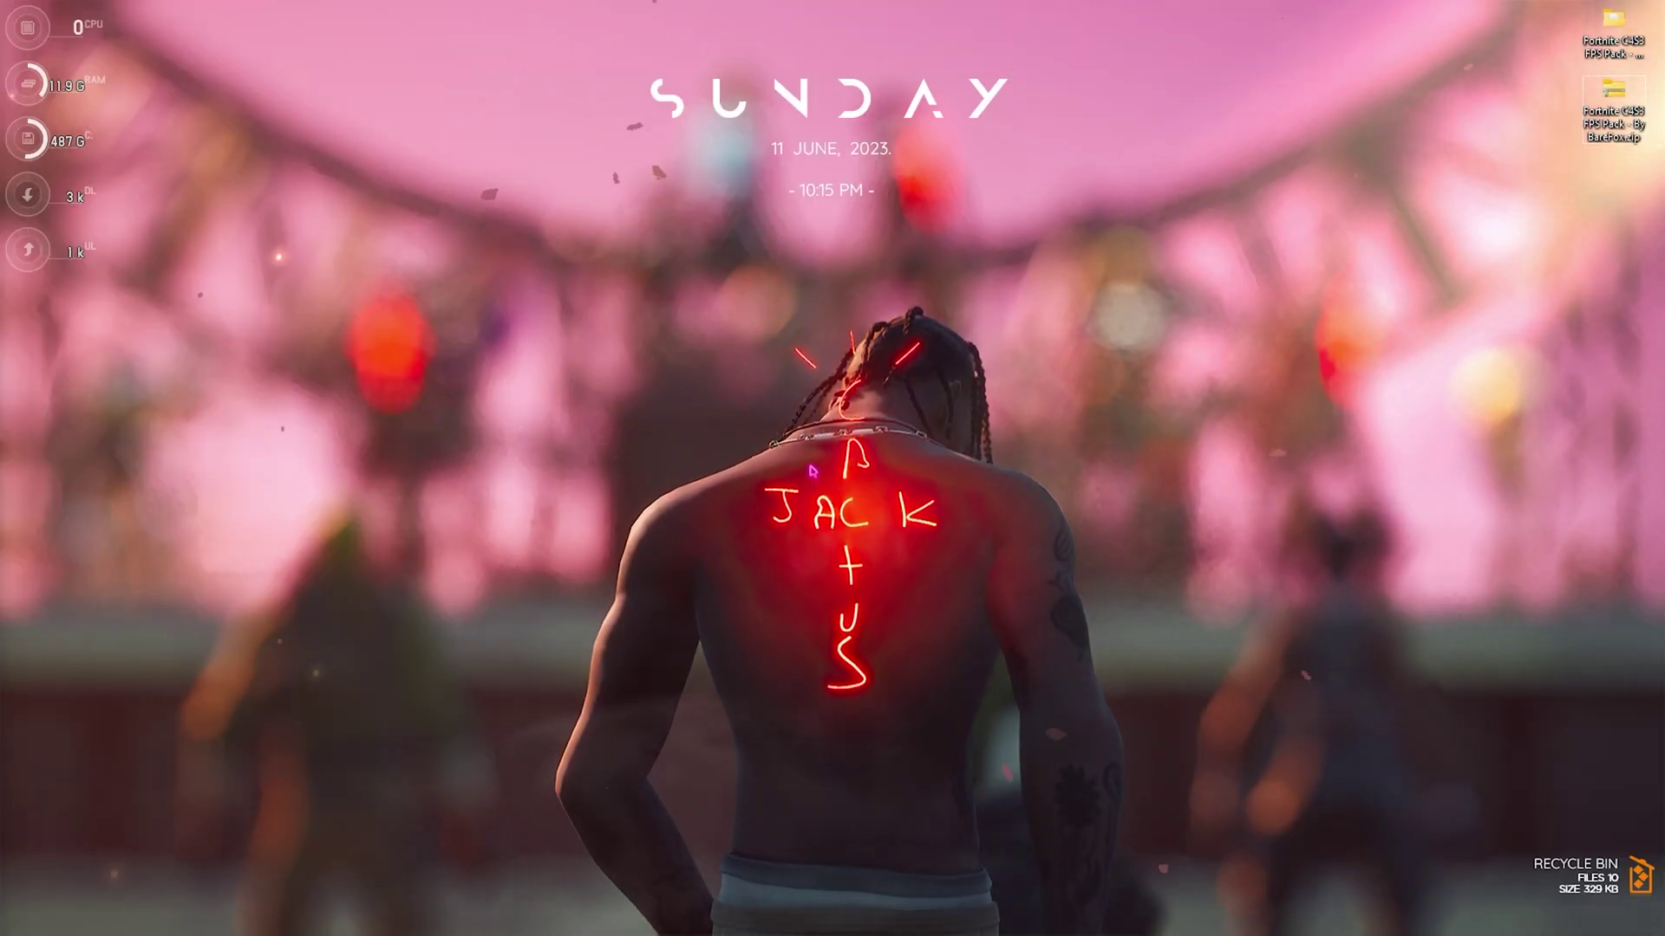
Open Windows Settings and go to the Game Mode page in the Gaming section
key(super)
text(settings)
key(Return)
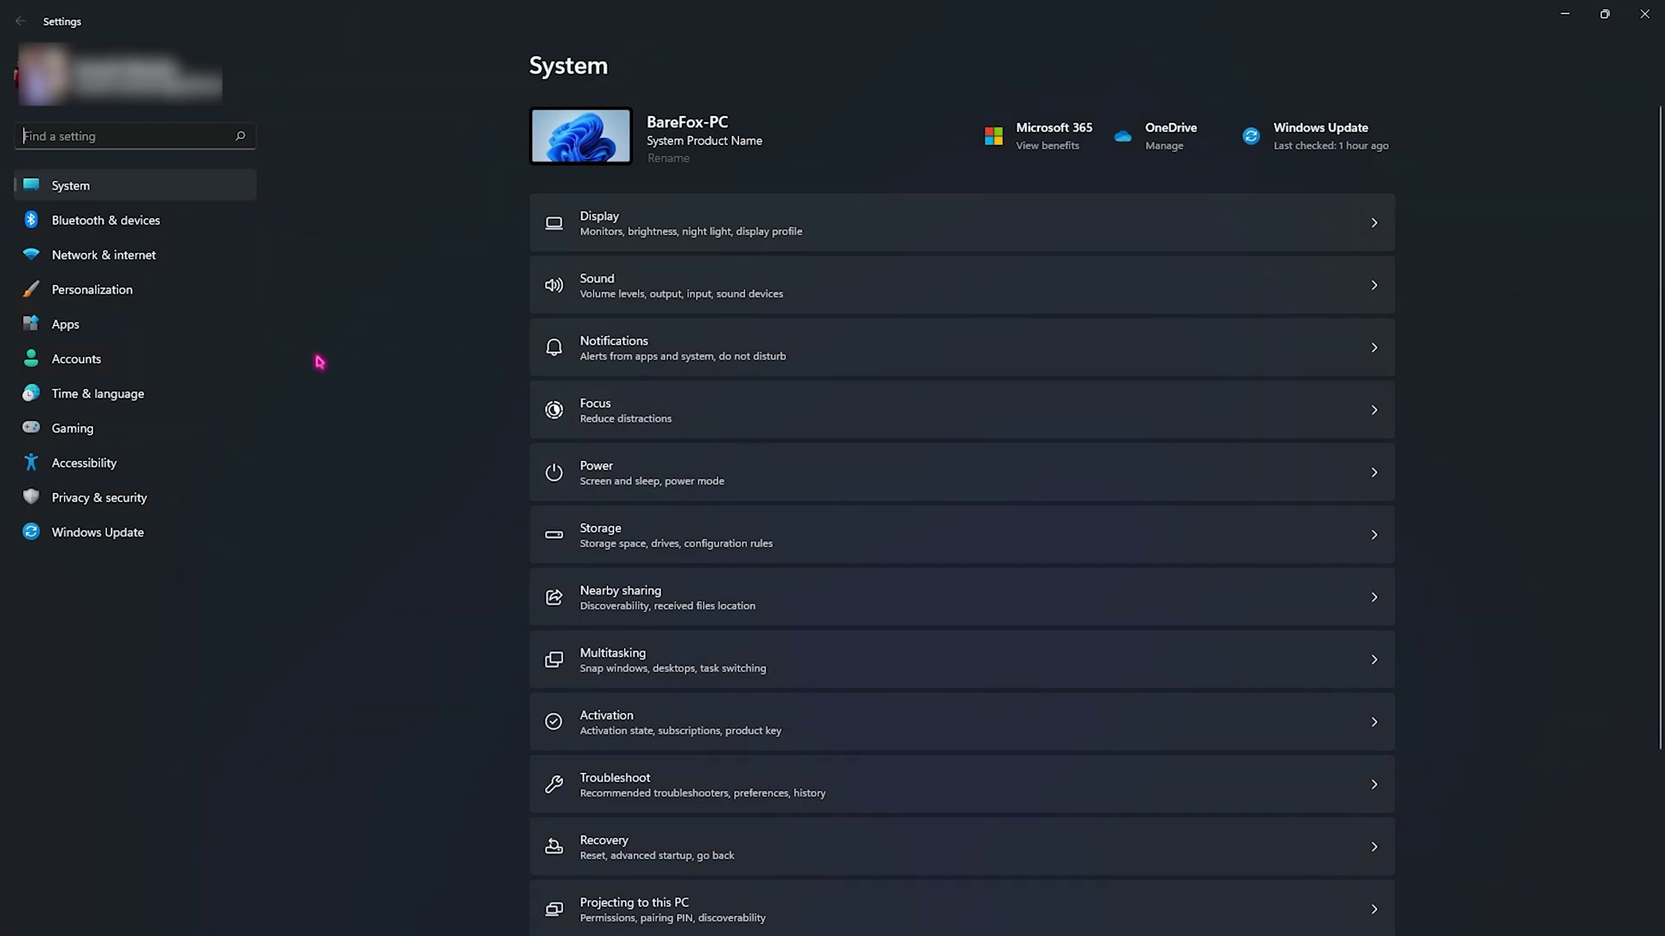
click(102, 430)
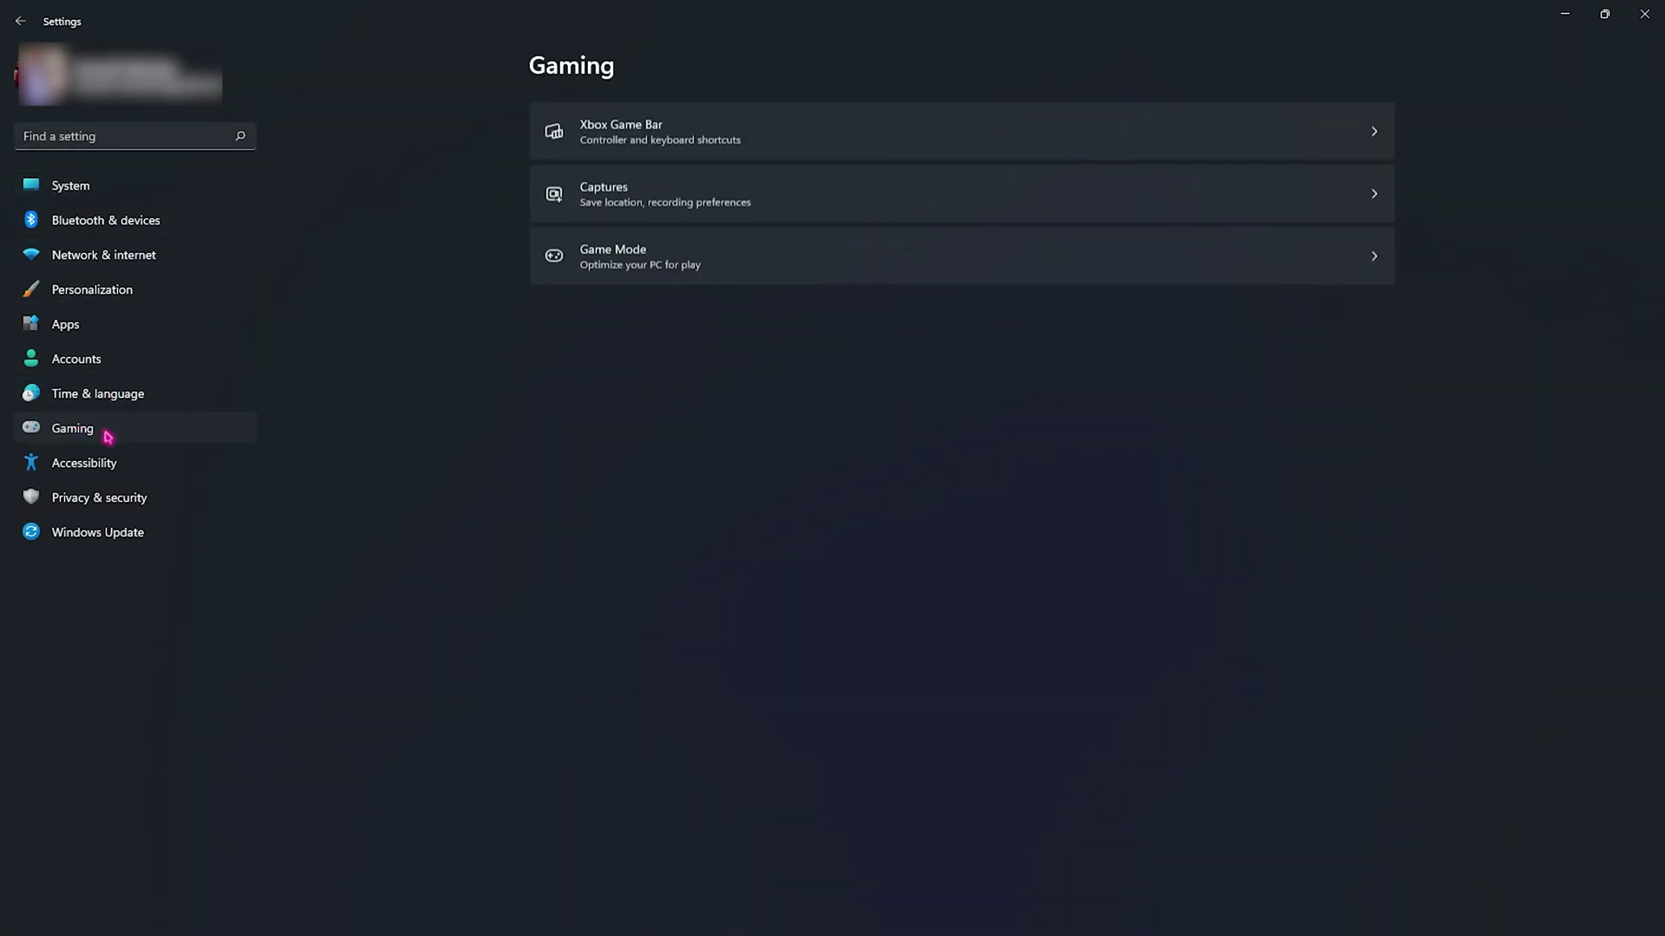
click(621, 267)
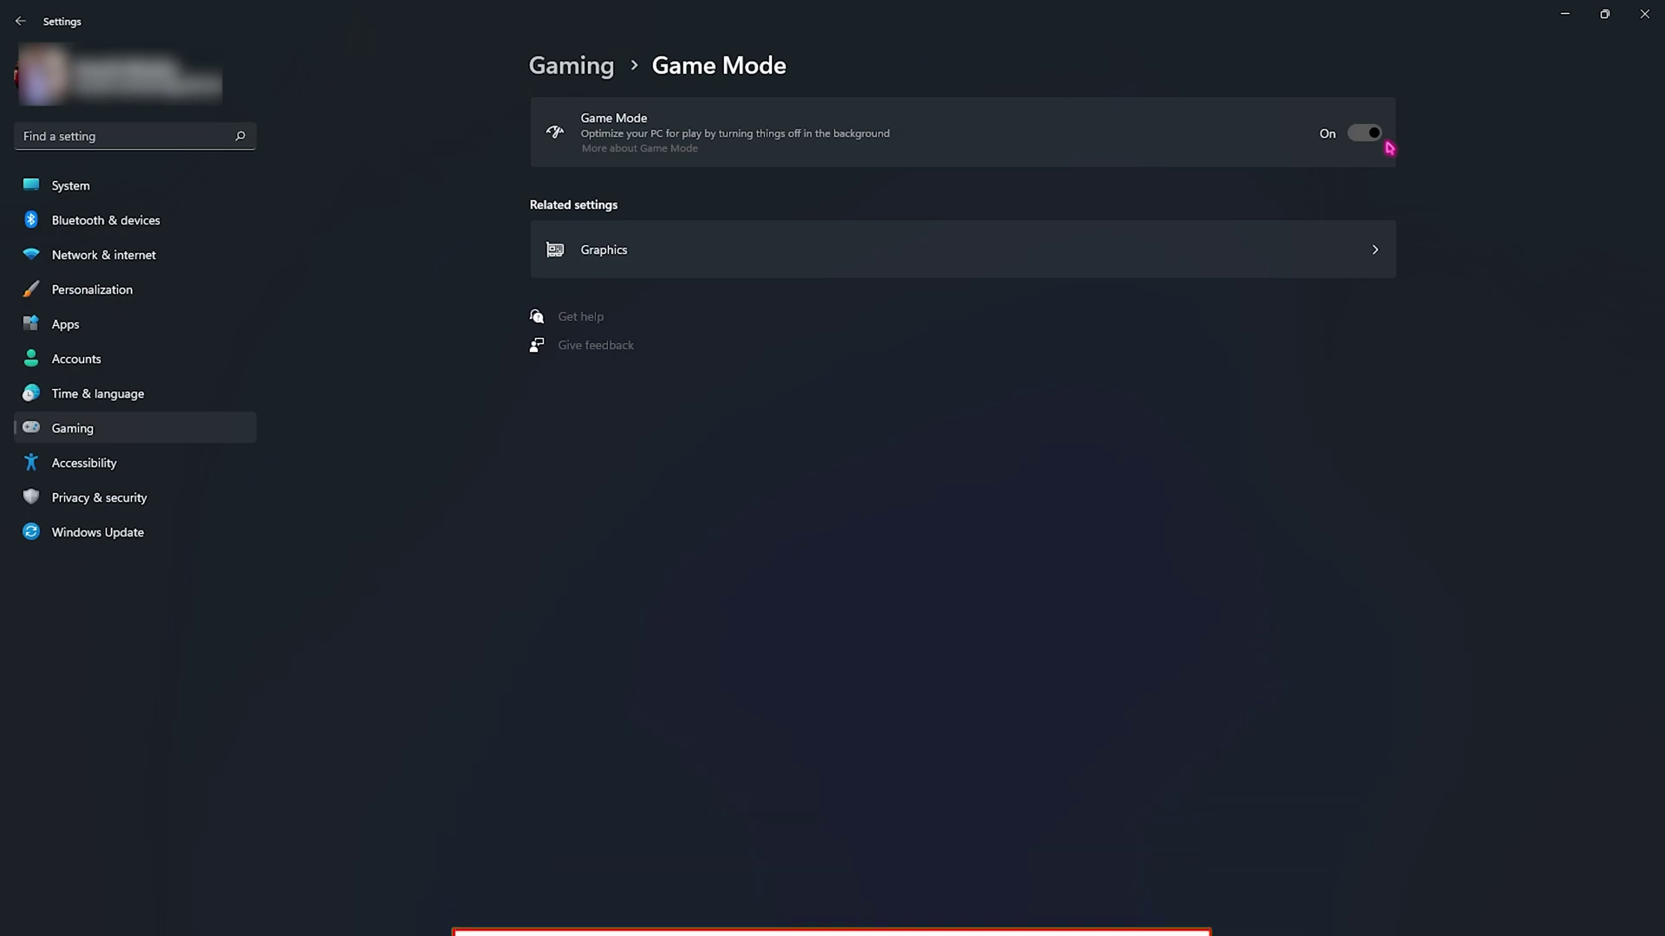
Review the default graphics settings for hardware-accelerated GPU scheduling and windowed game optimizations, and return to the Graphics page
click(616, 250)
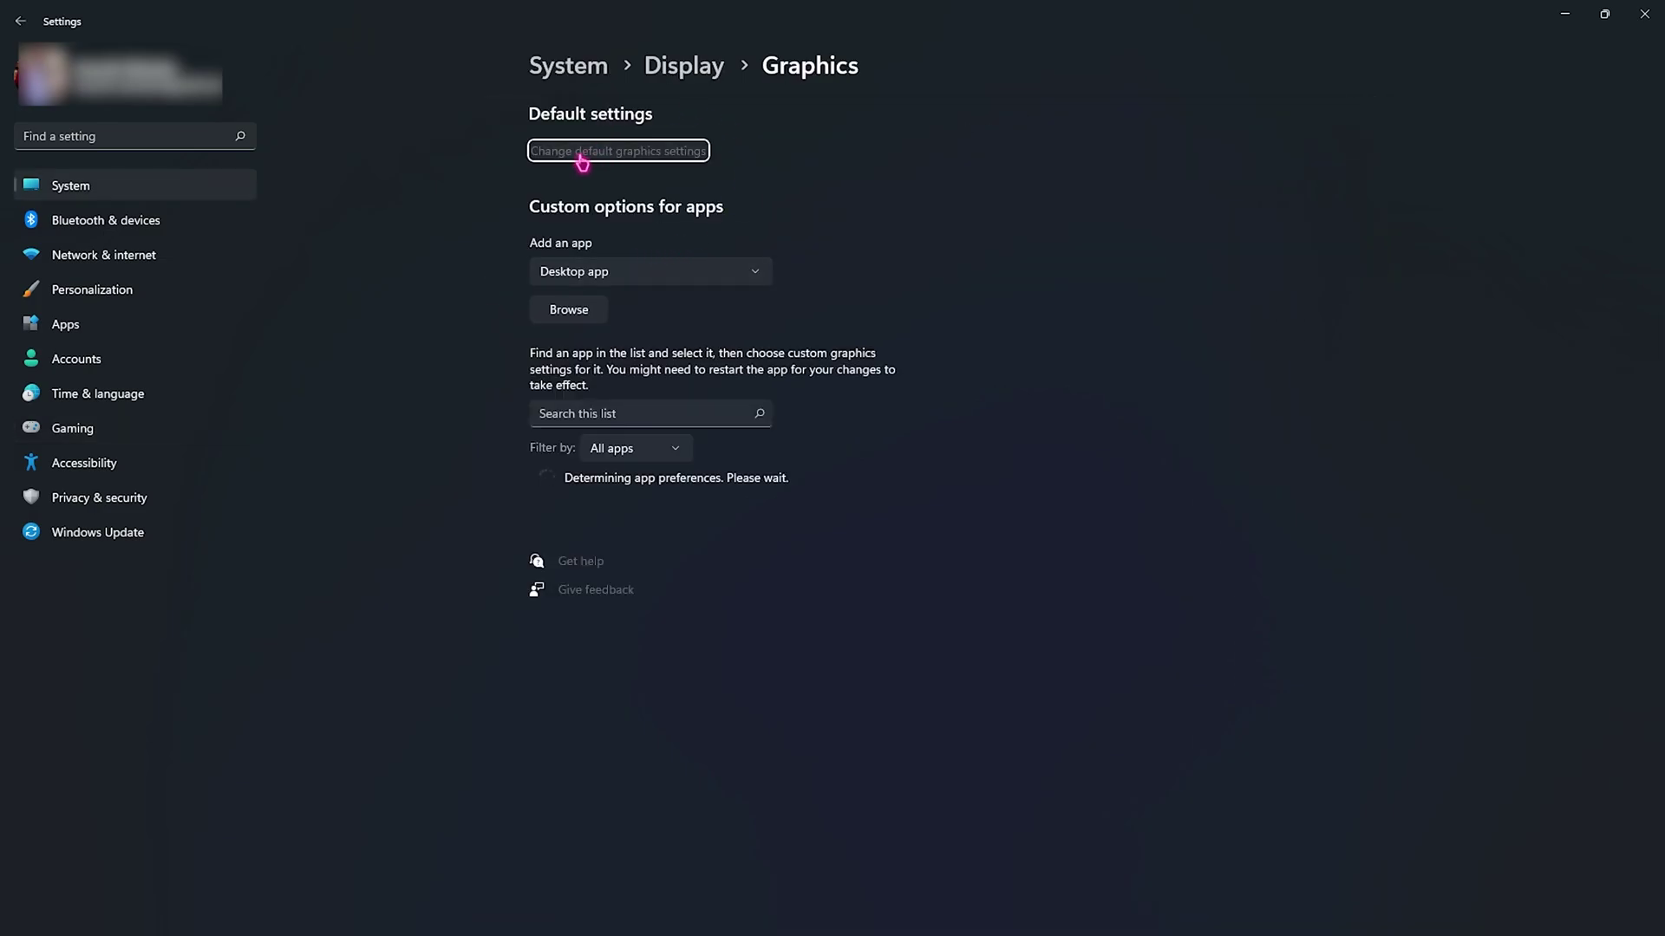
click(582, 156)
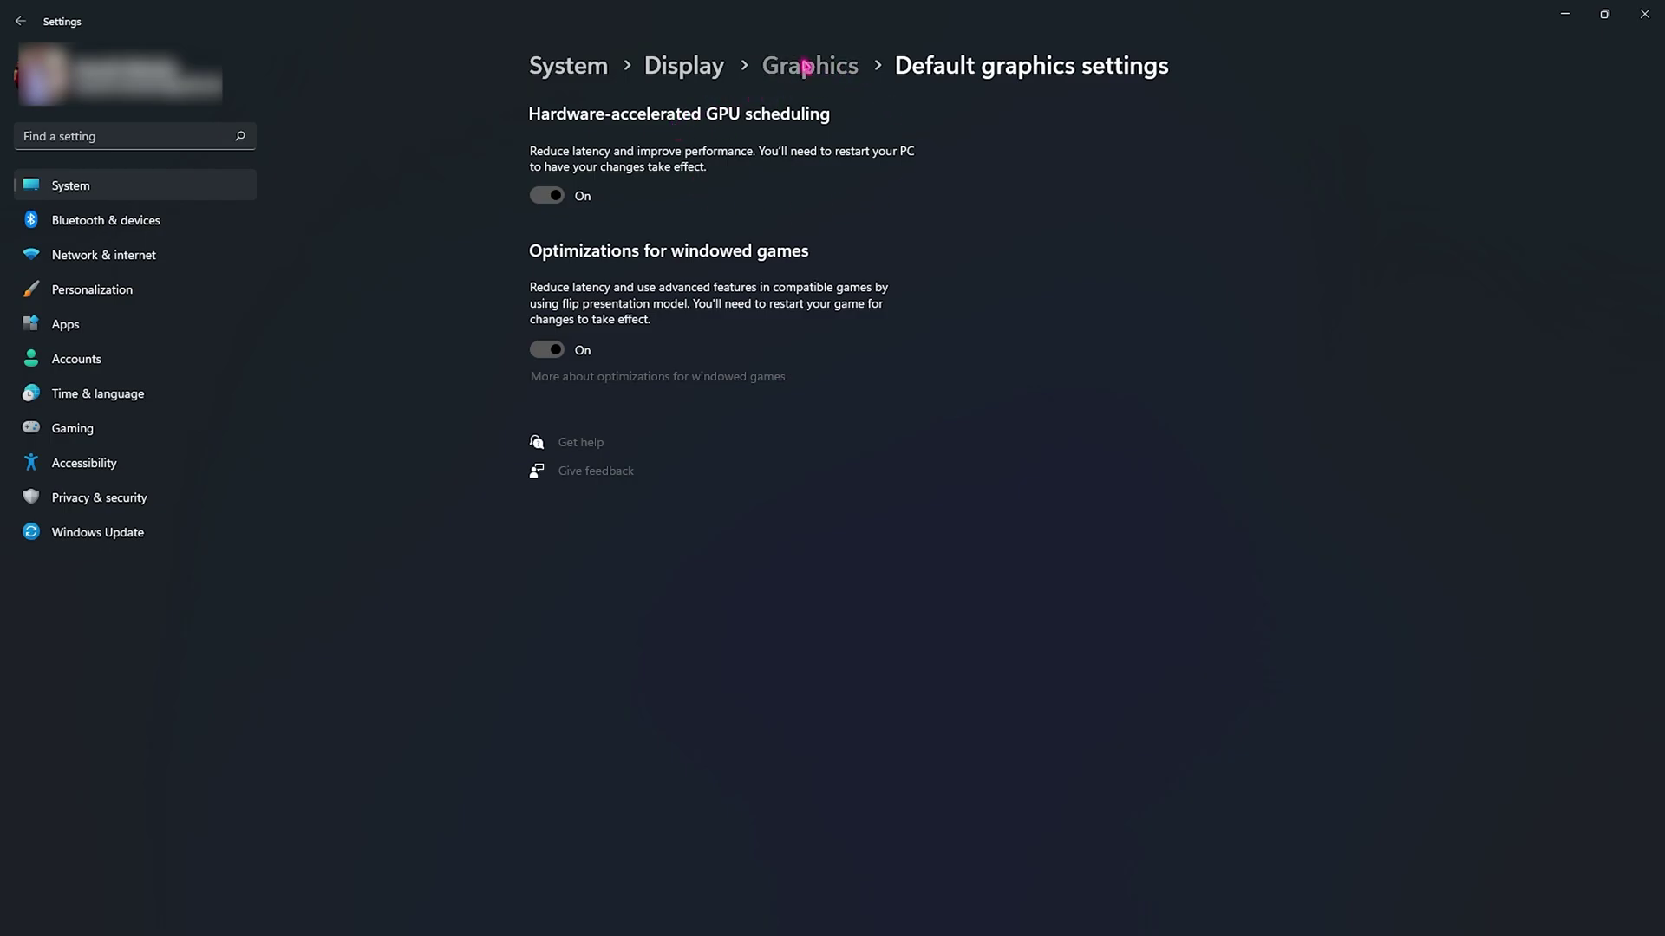
click(806, 67)
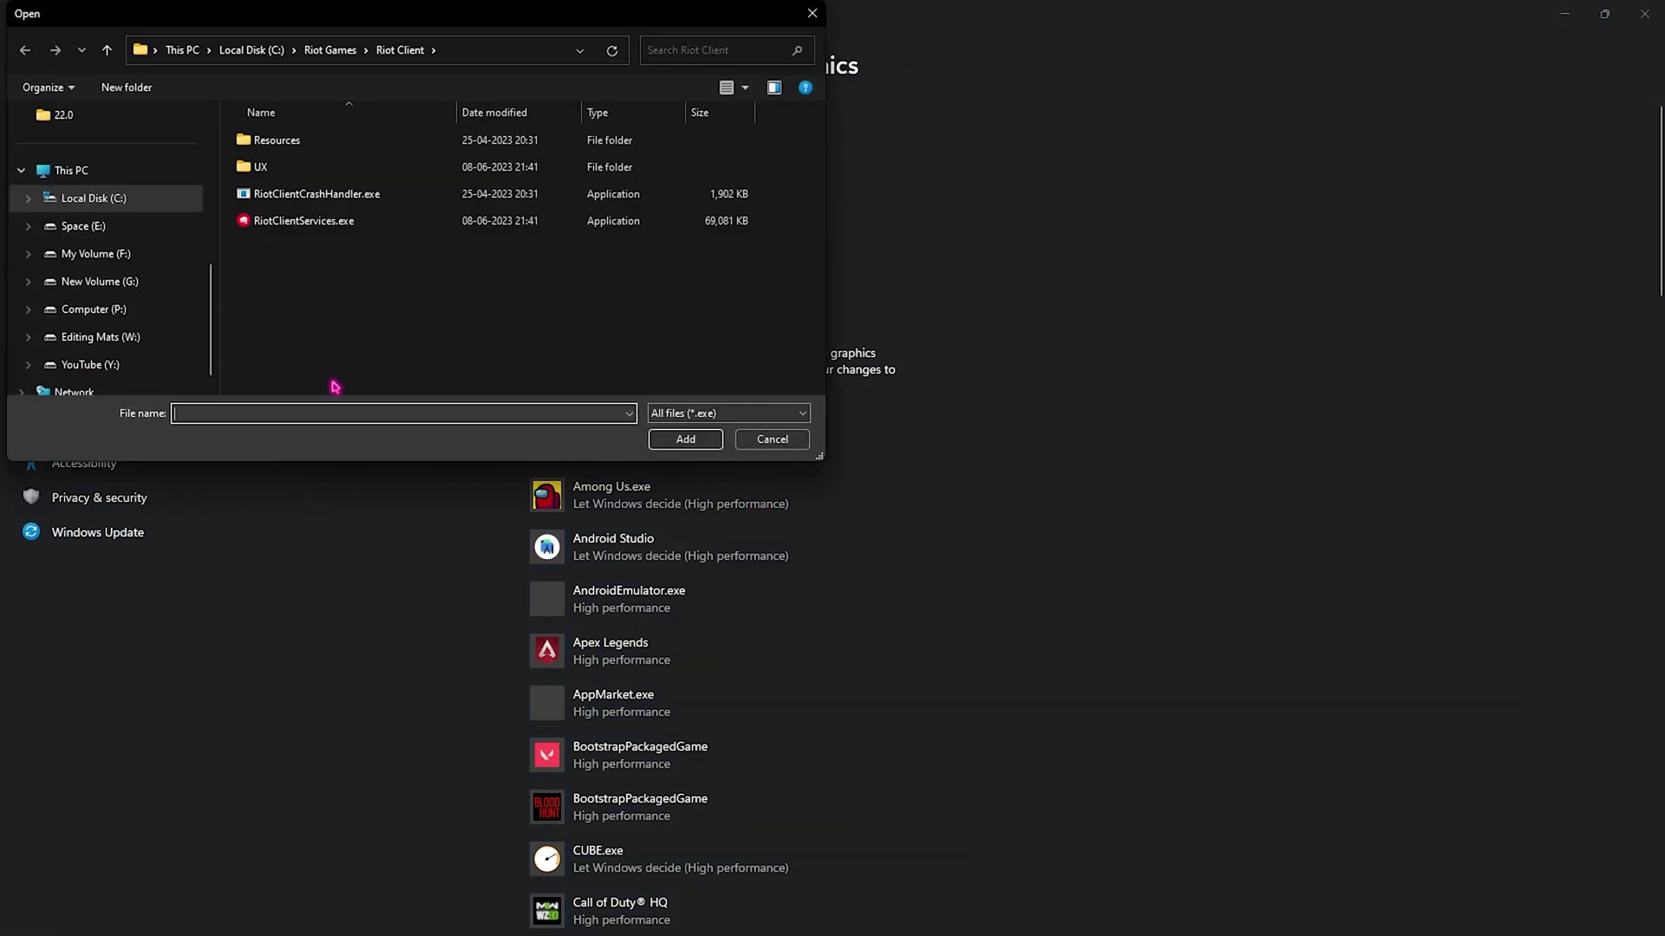
Try to add FortniteLauncher.exe and FortniteClient-Win64-Shipping.exe from Fortnite's Win64 folder on My Volume (F:) to the custom graphics apps
click(94, 253)
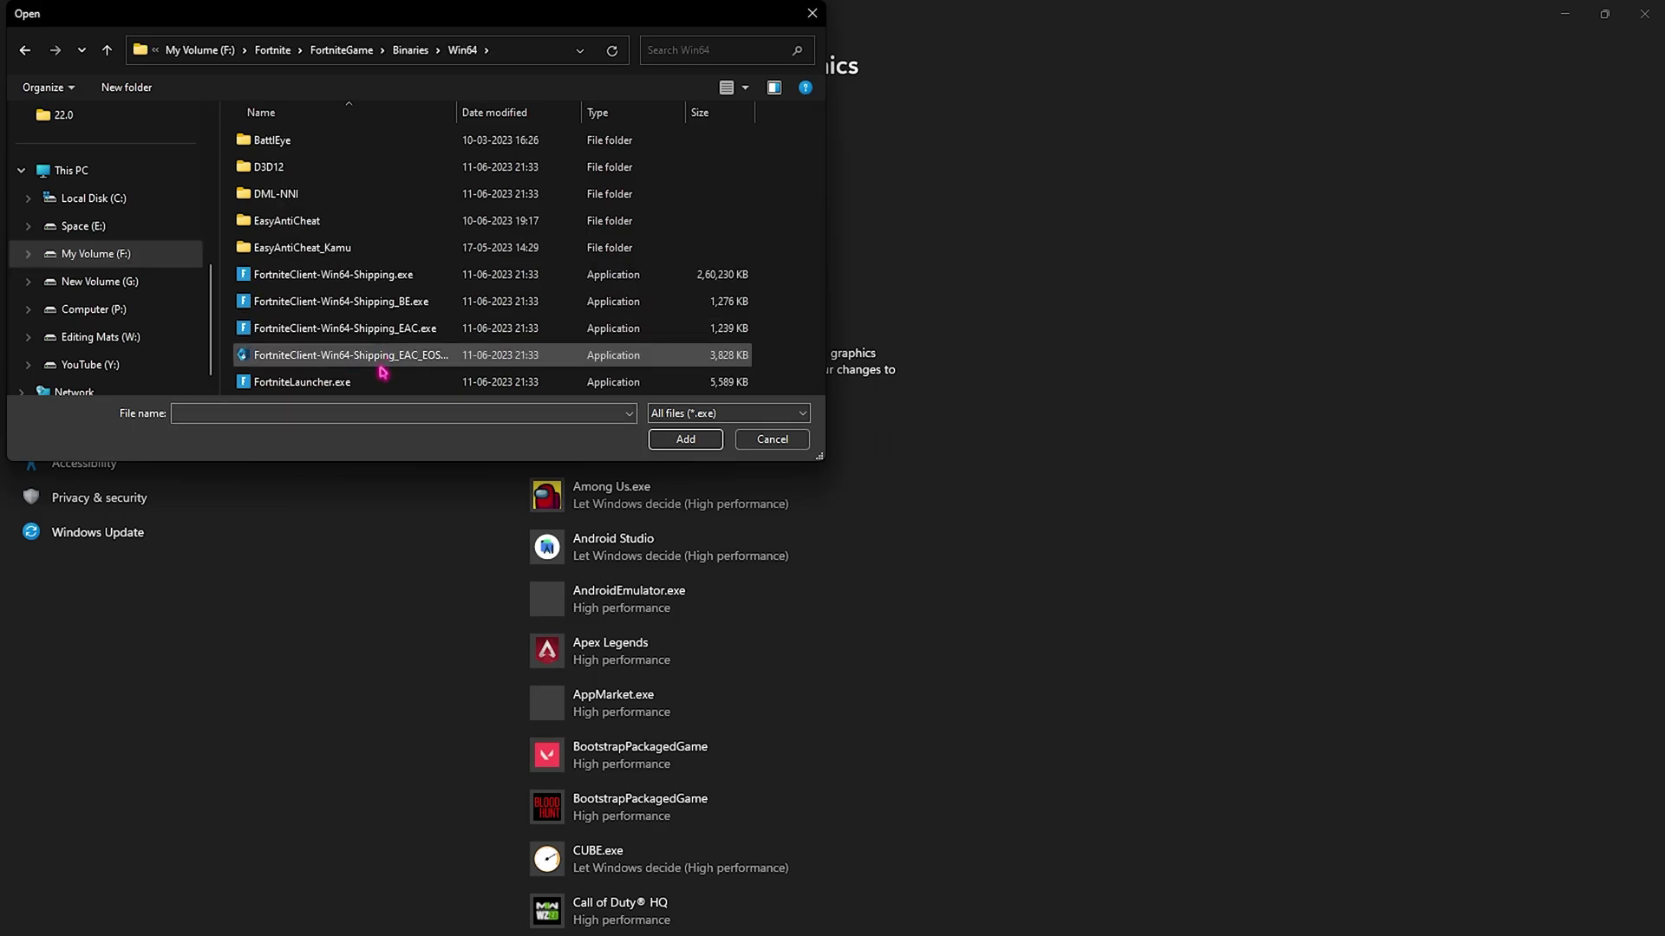
click(305, 382)
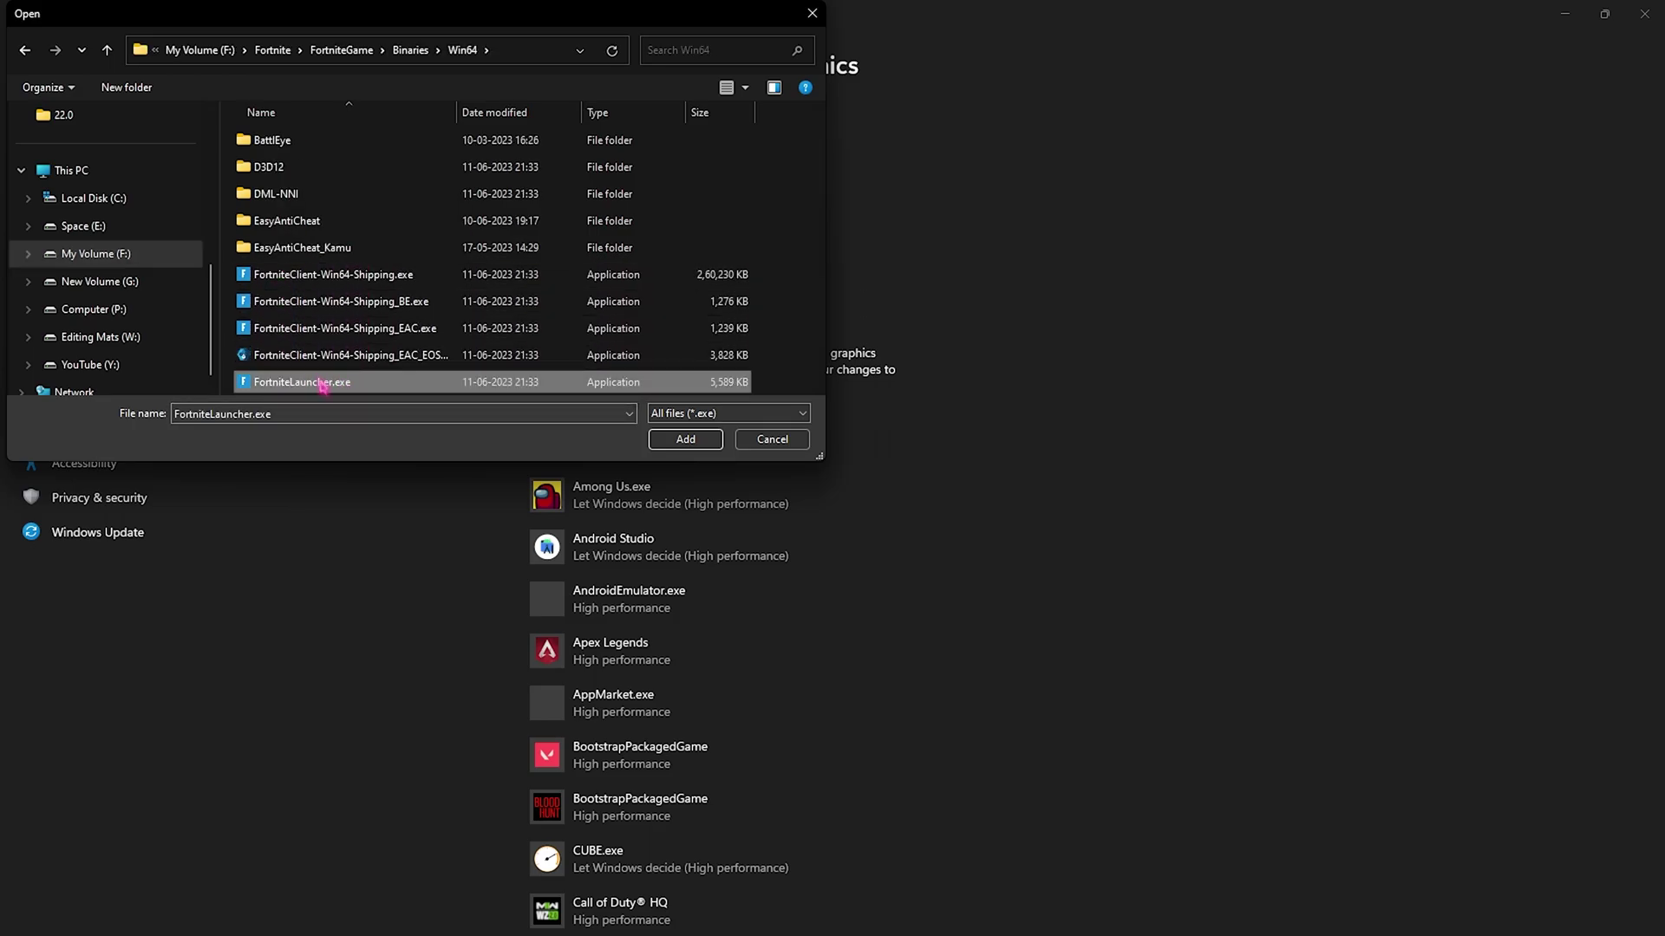
click(685, 439)
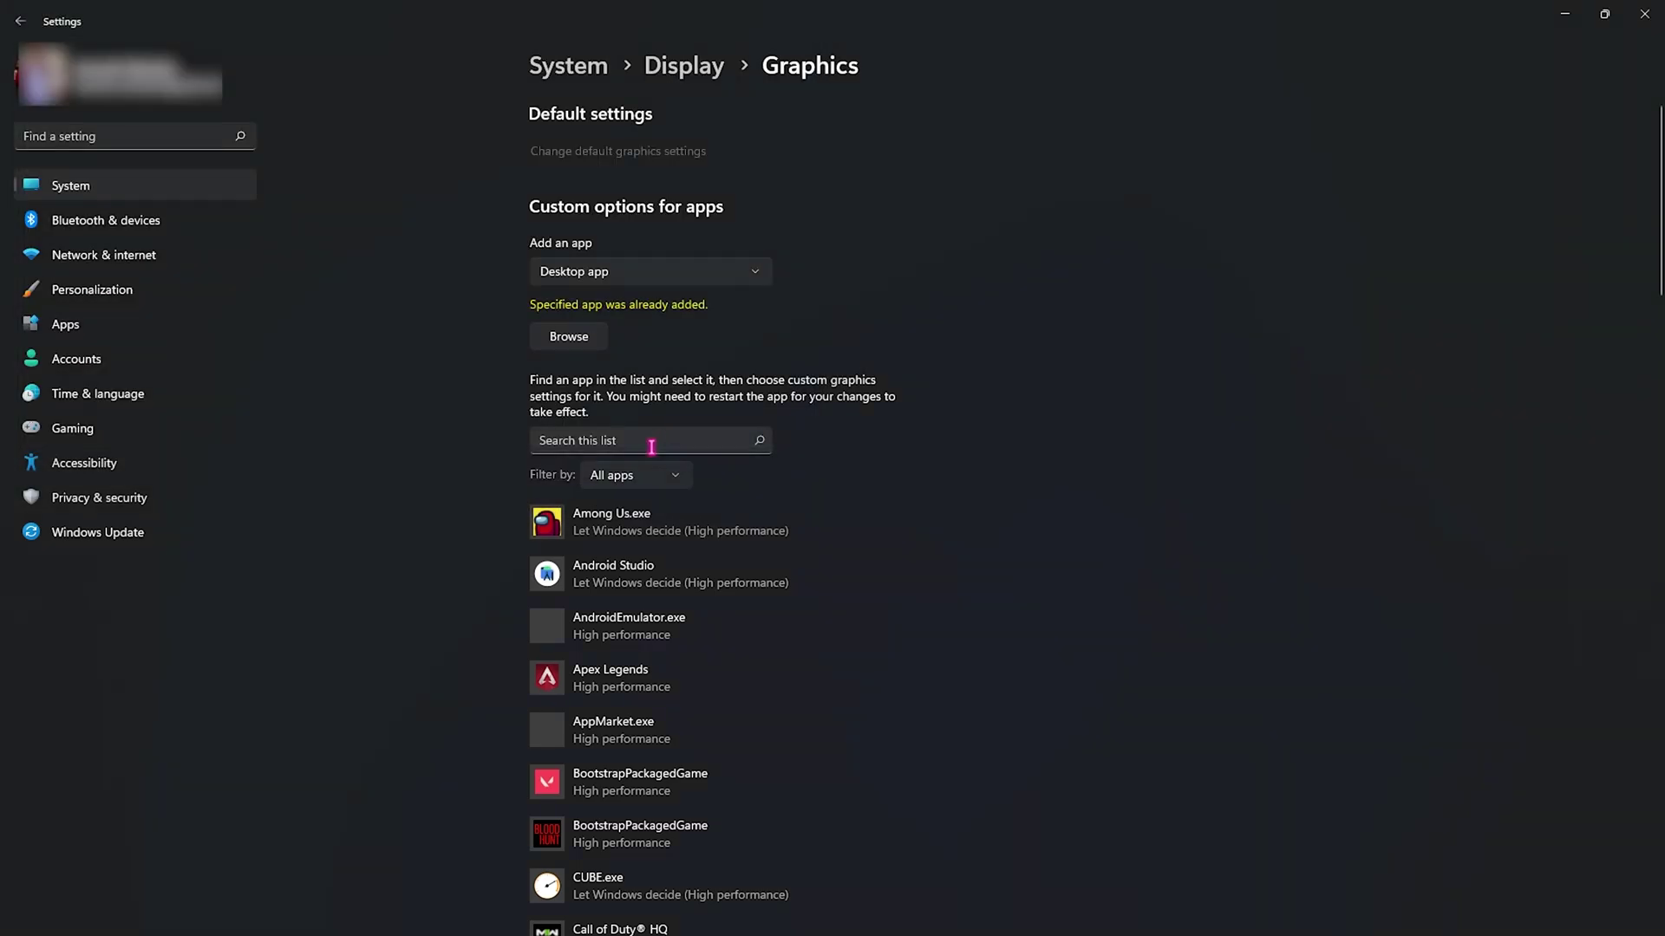
click(559, 337)
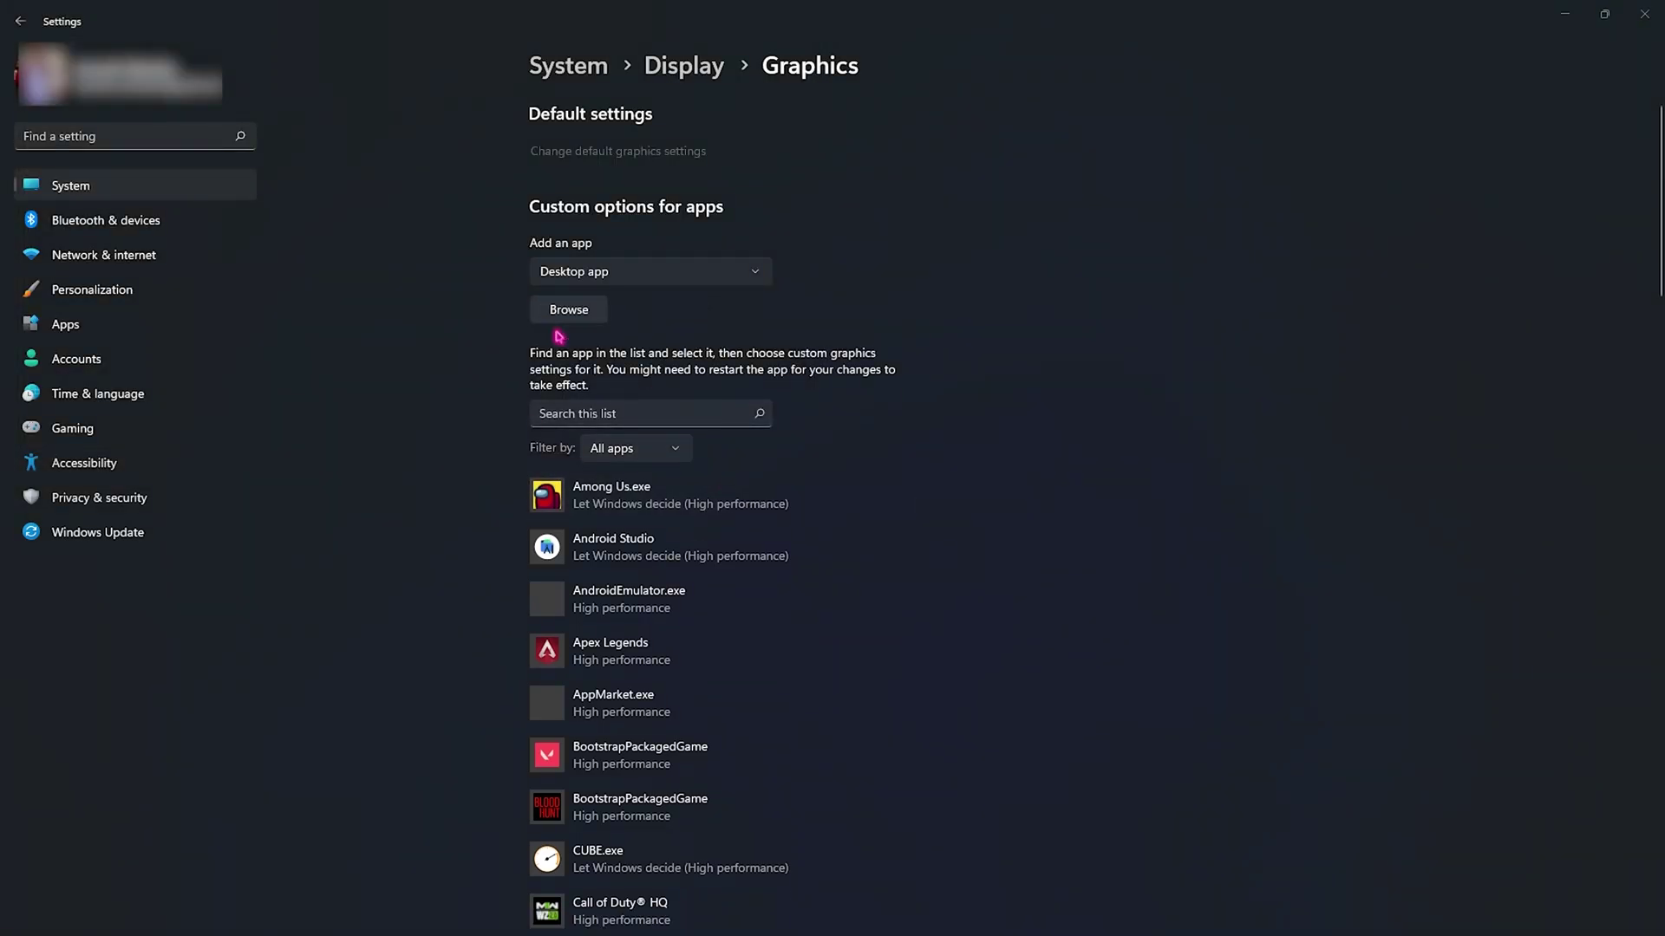
click(548, 274)
click(685, 439)
Save High performance as the graphics preference for both Fortnite and FortniteLauncher.exe in the app list
scroll(685, 485, down, 6)
scroll(674, 543, down, 5)
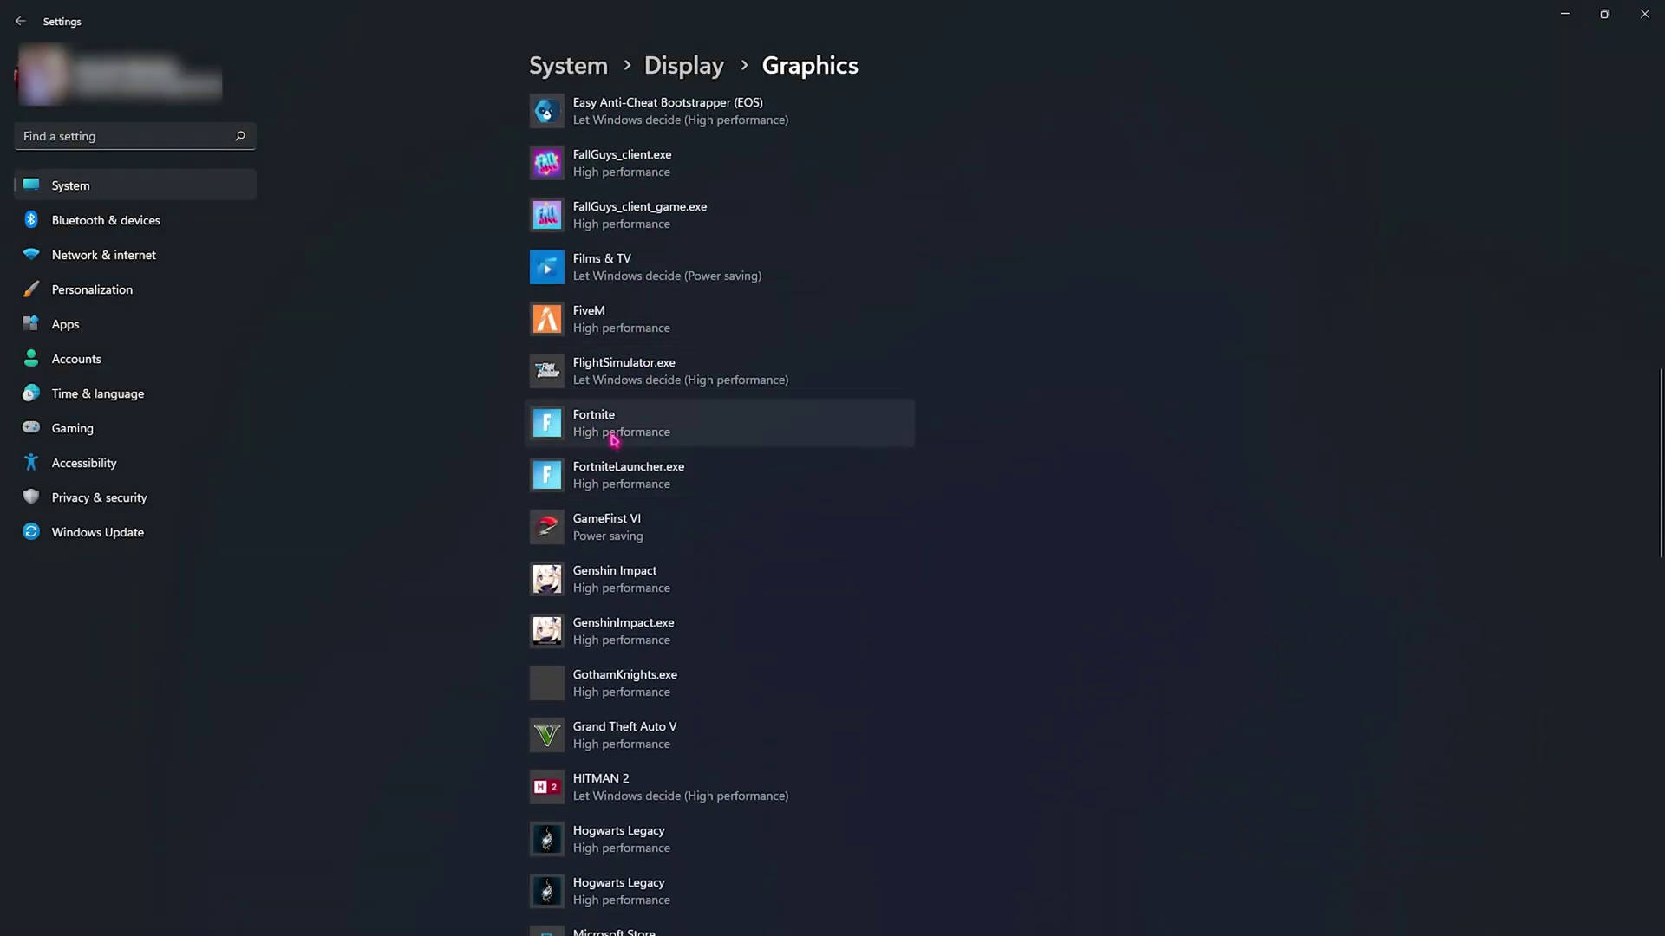
click(620, 425)
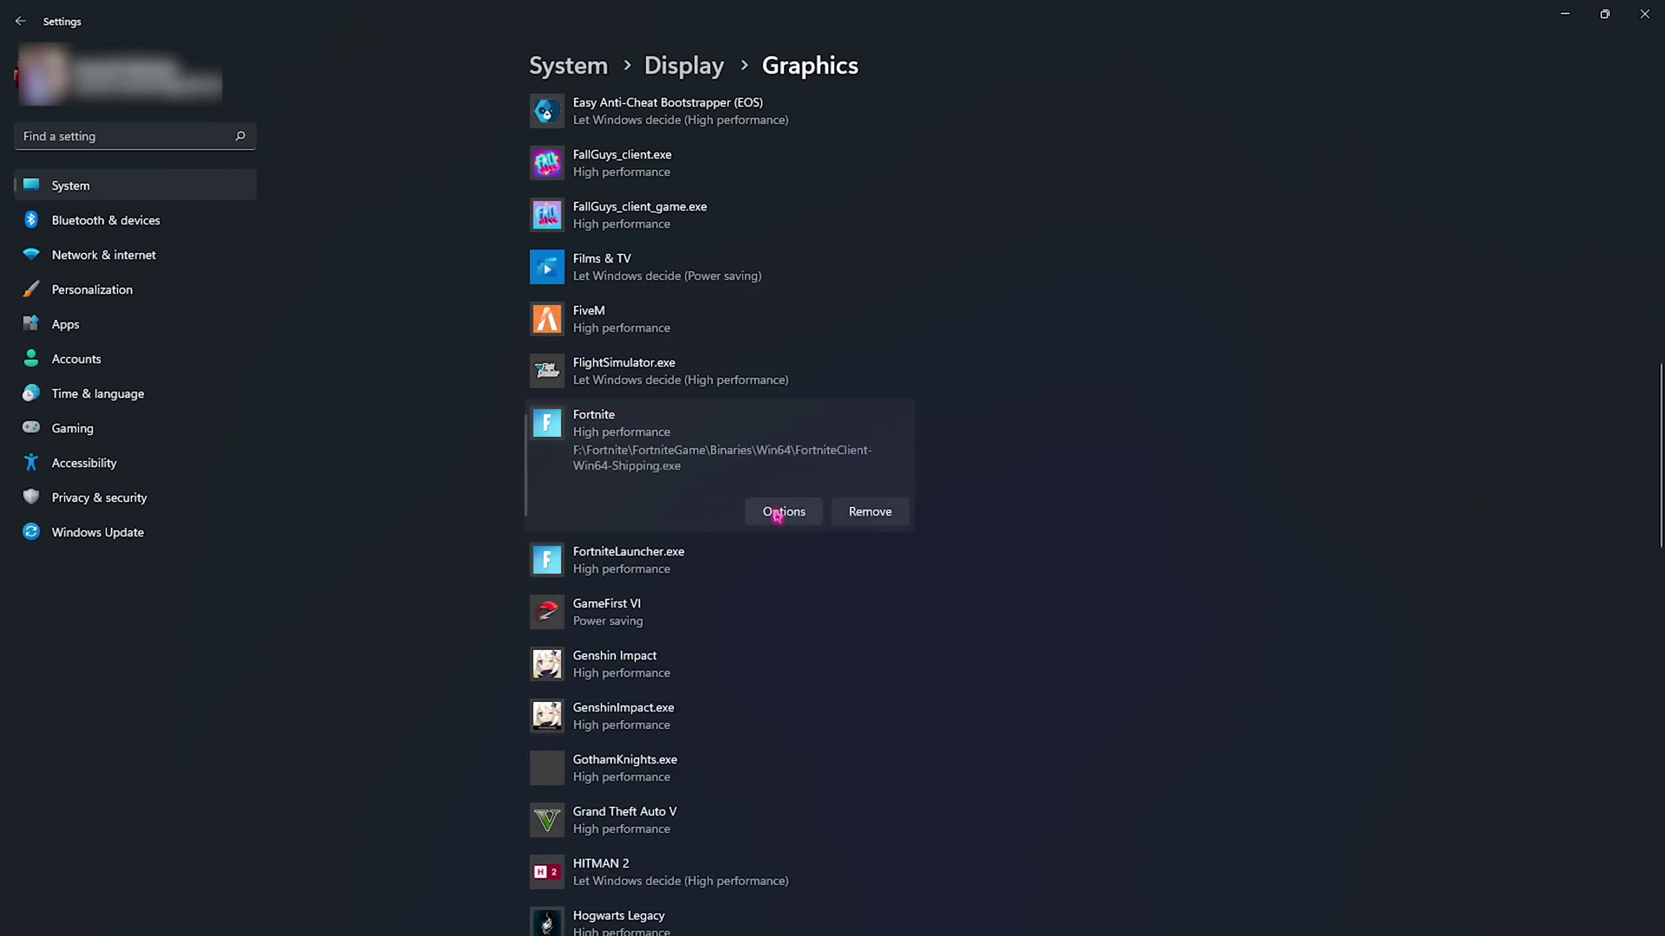
click(777, 513)
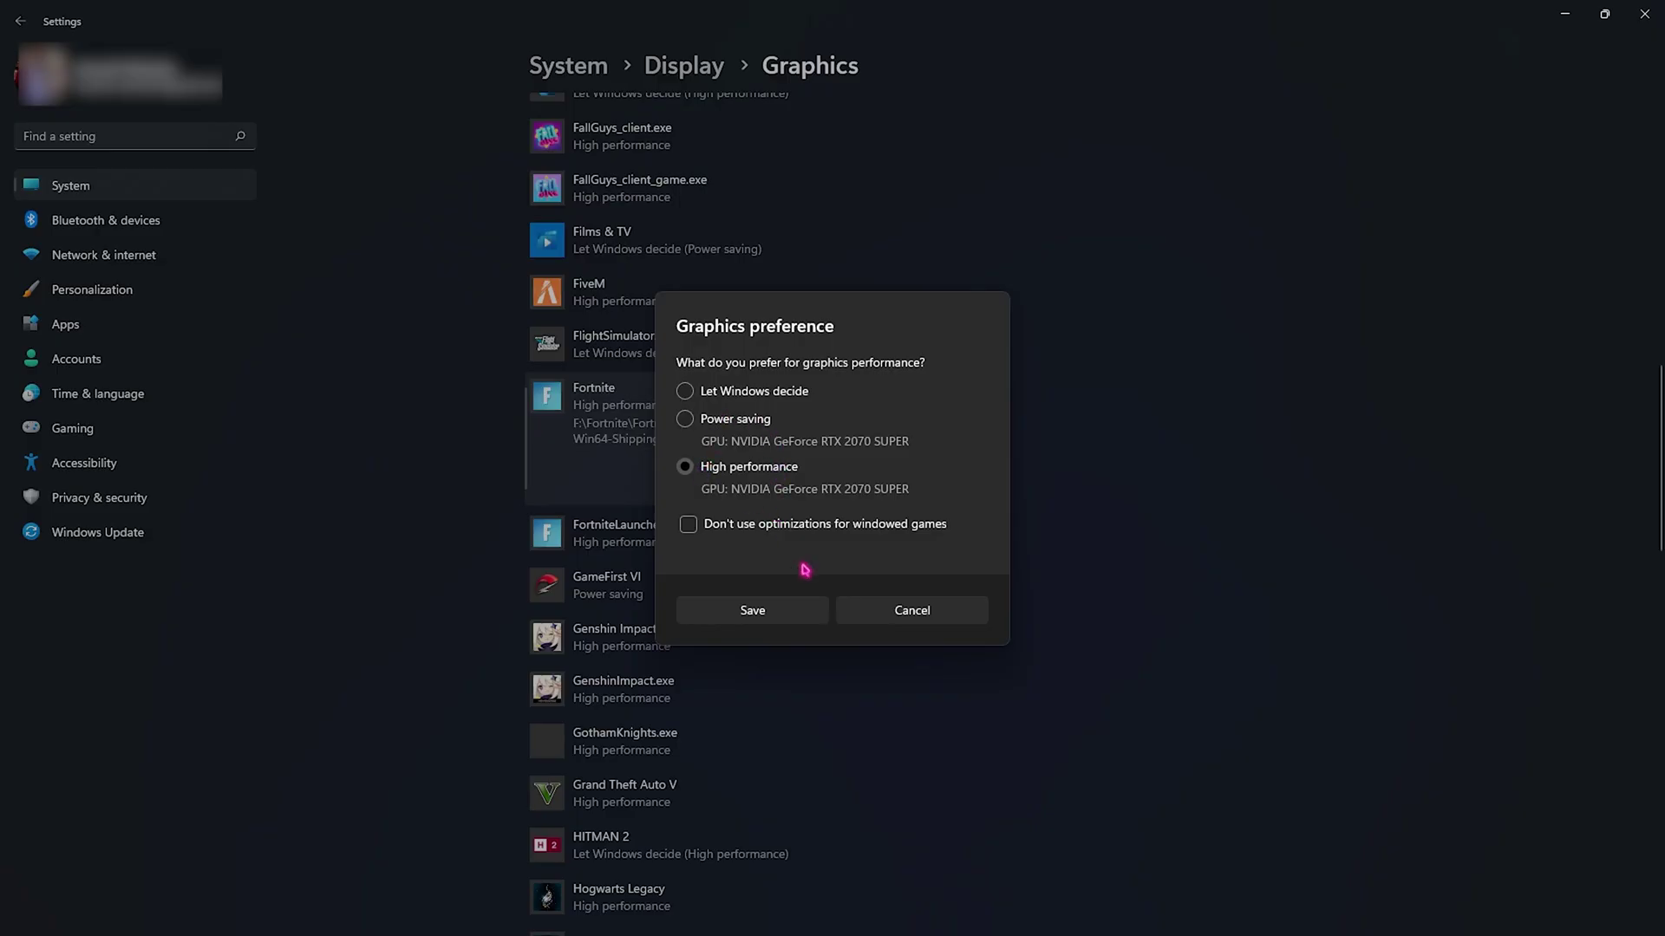
click(786, 614)
click(746, 558)
click(780, 536)
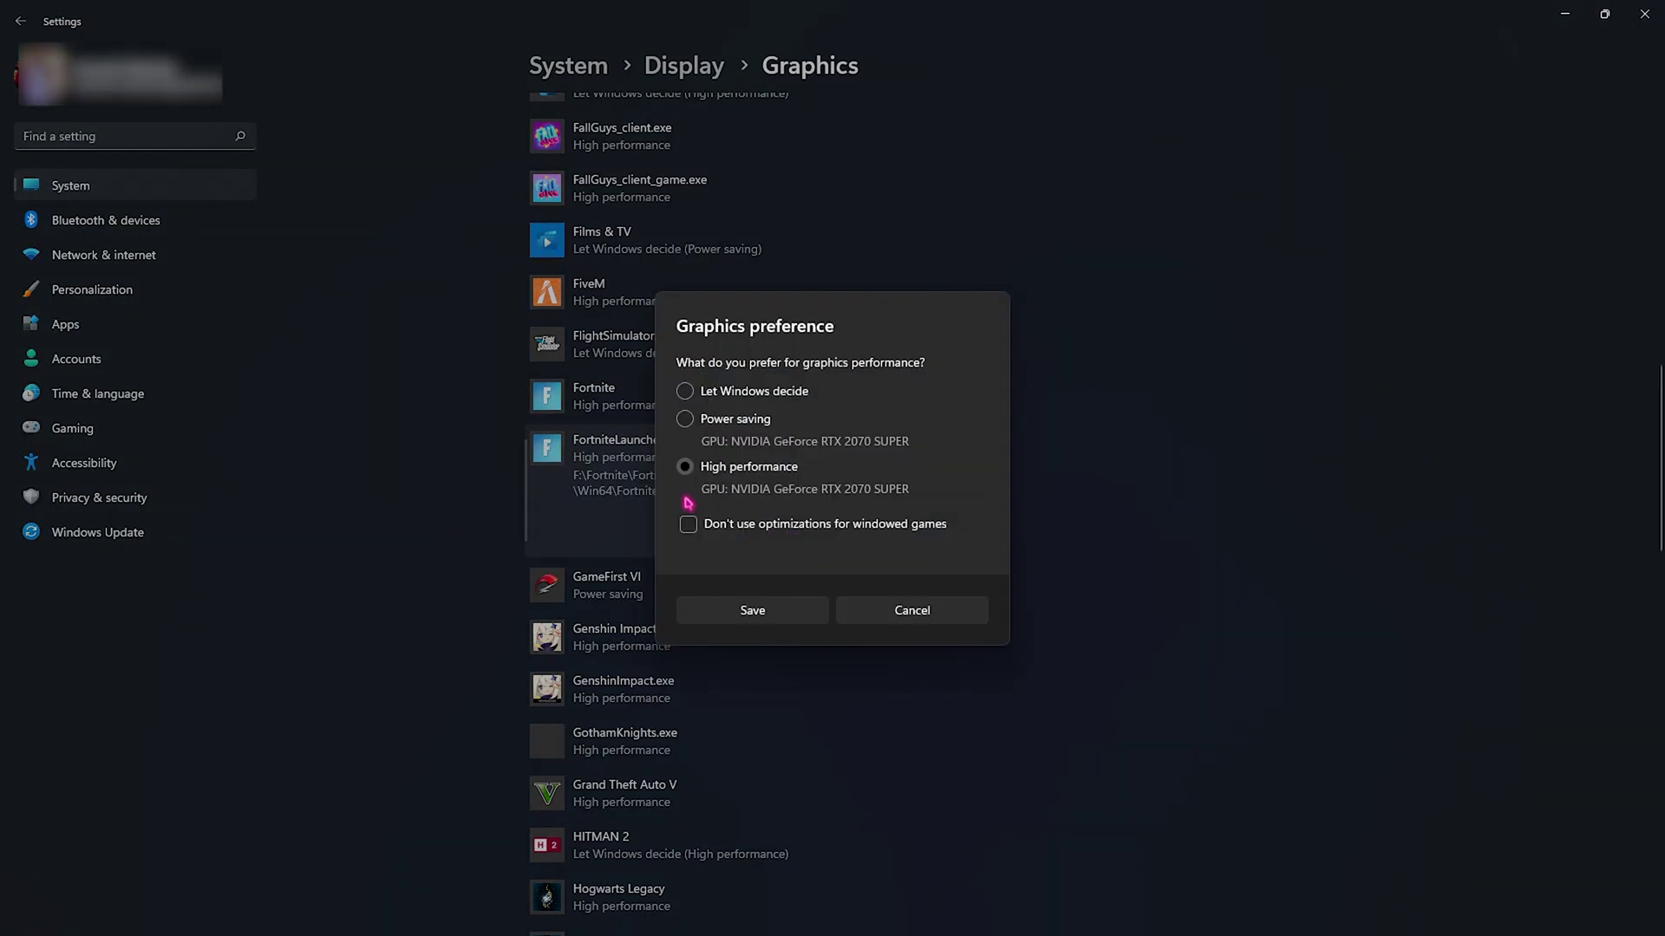
click(786, 616)
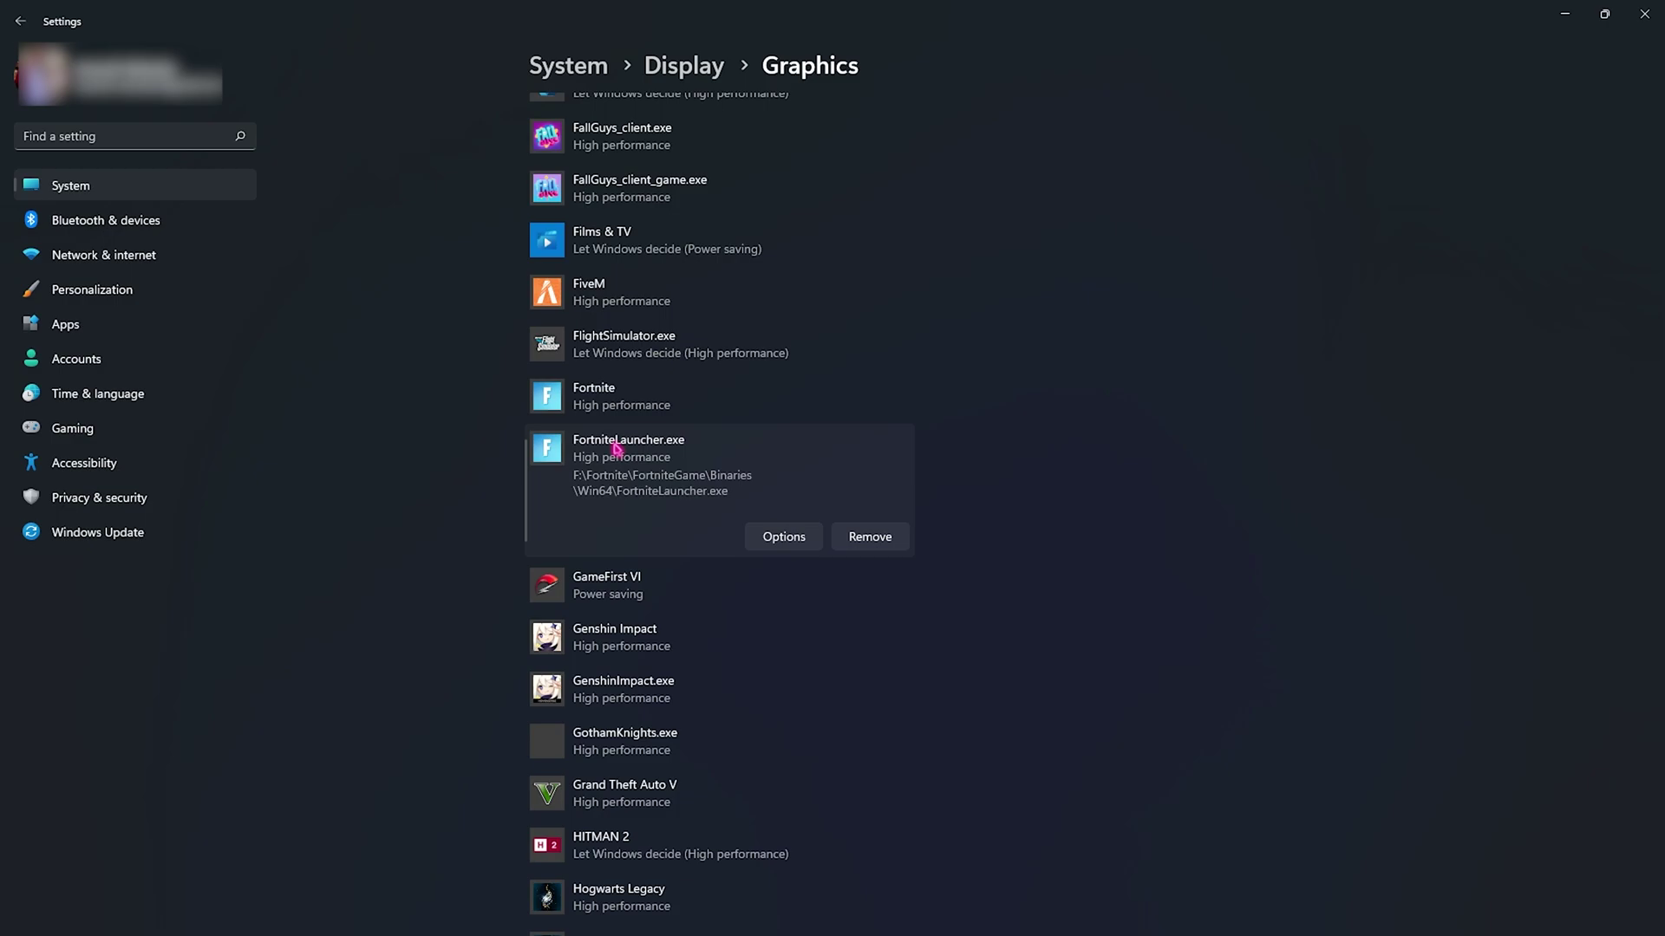
Search the settings for Storage Sense, open its configuration and run Storage Sense immediately
click(115, 138)
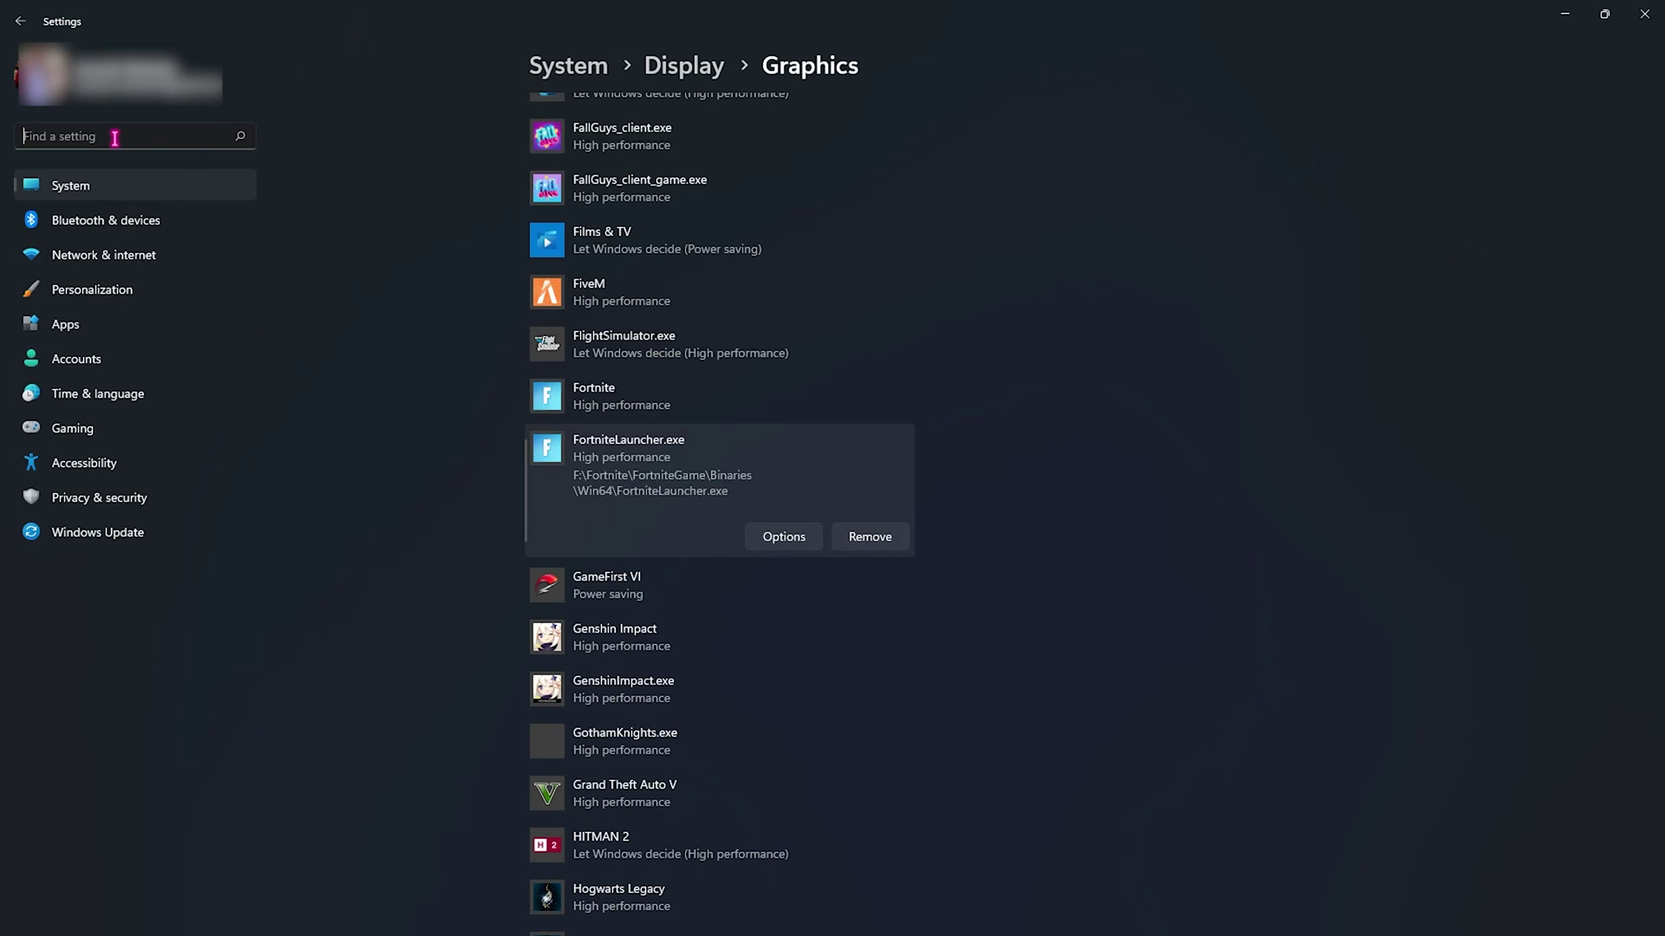
text(stora)
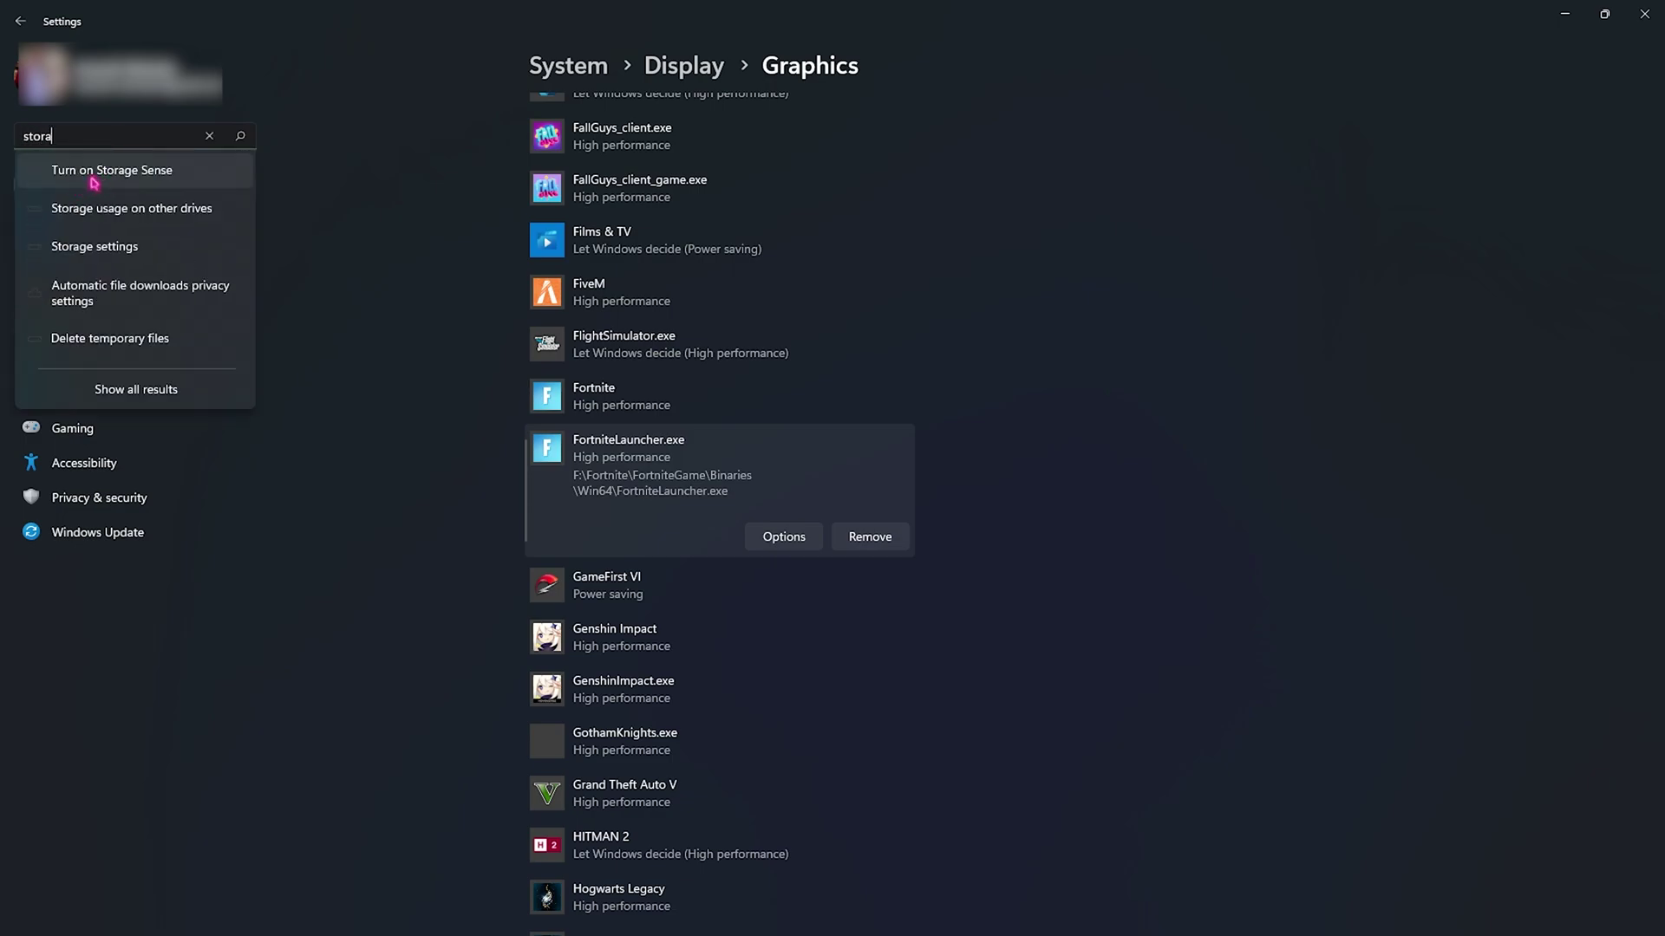
click(94, 173)
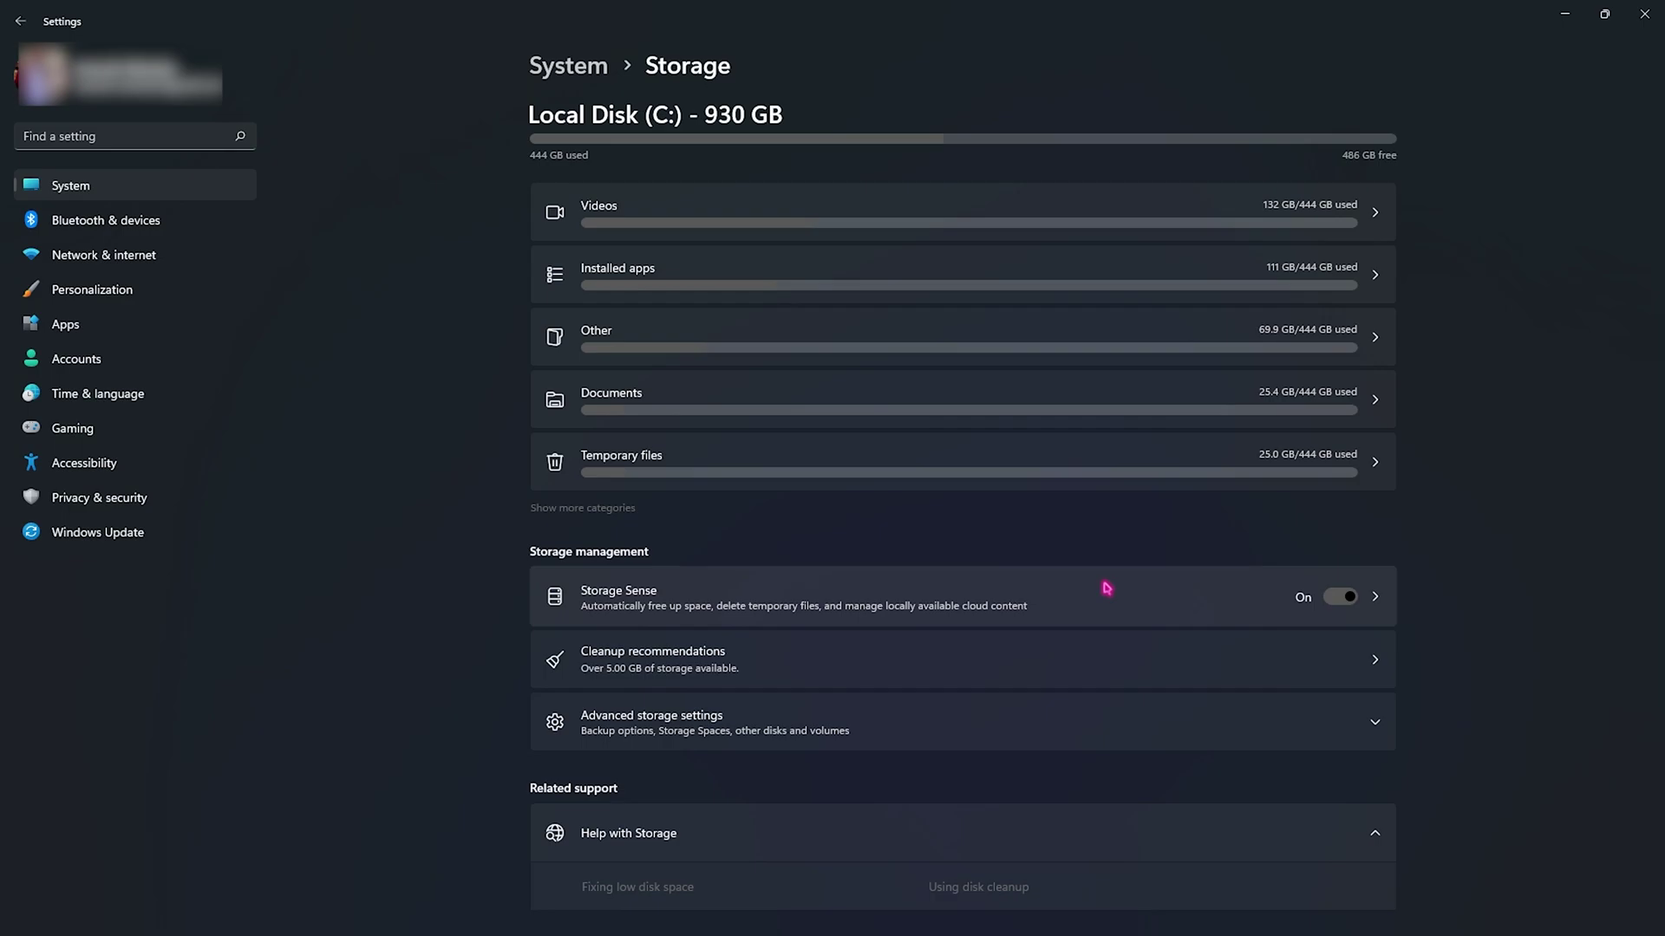
click(1106, 591)
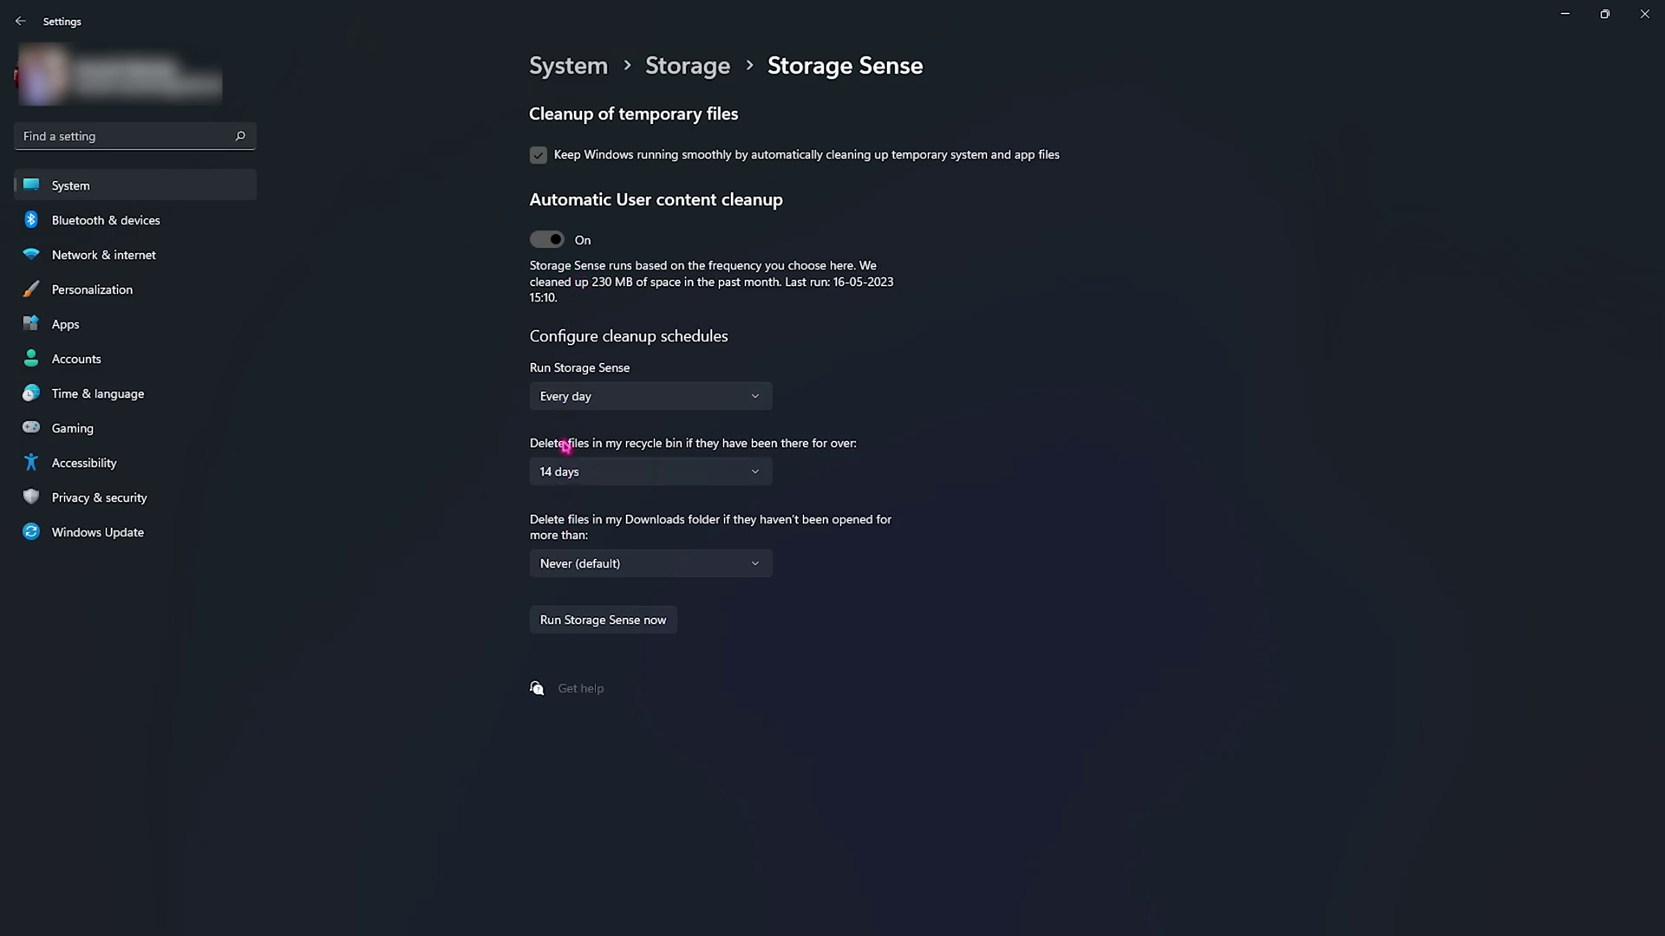
click(574, 624)
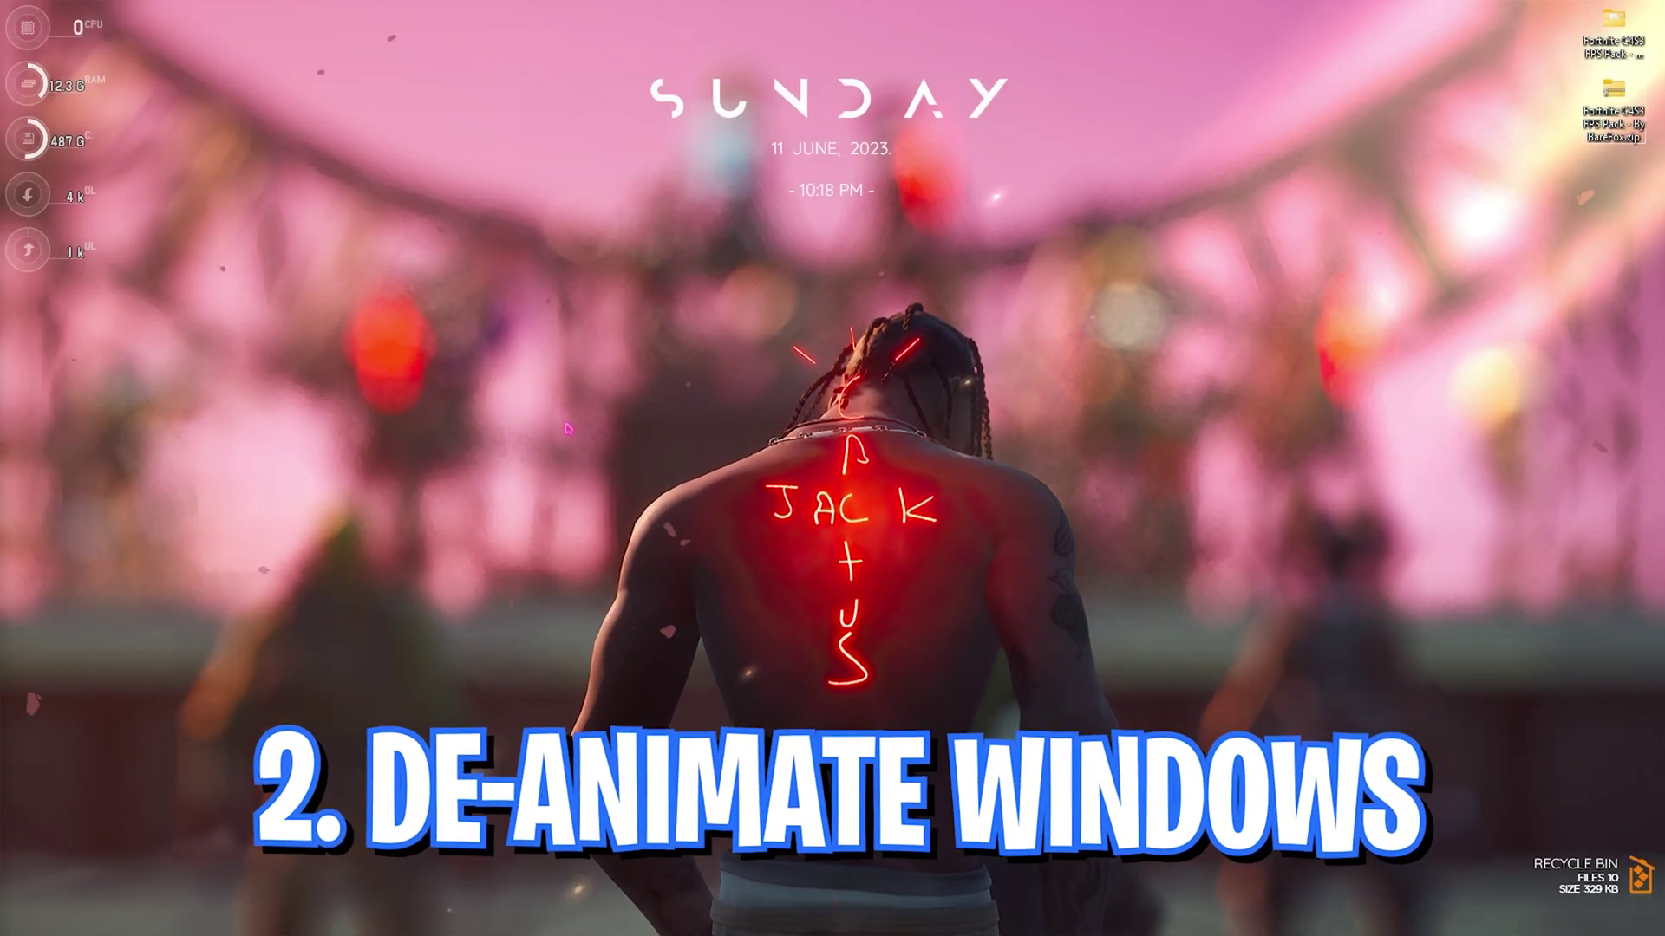
Adjust the Windows visual effects for best performance, keeping only smooth edges of screen fonts and thumbnails instead of icons enabled
key(super)
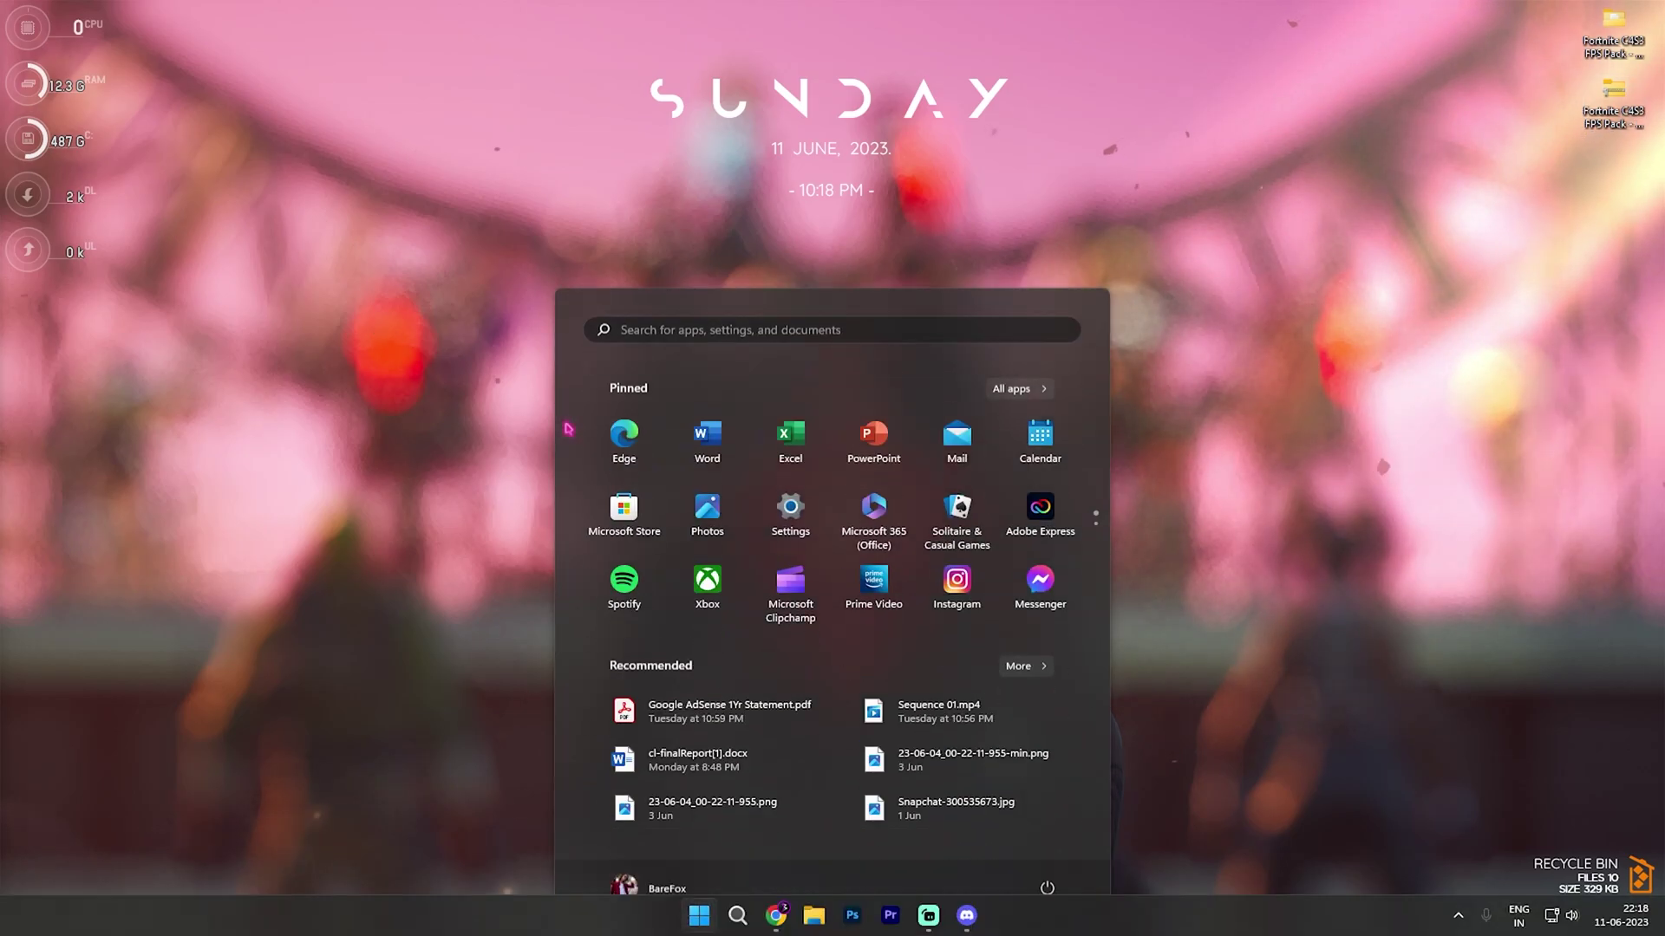
text(adjust)
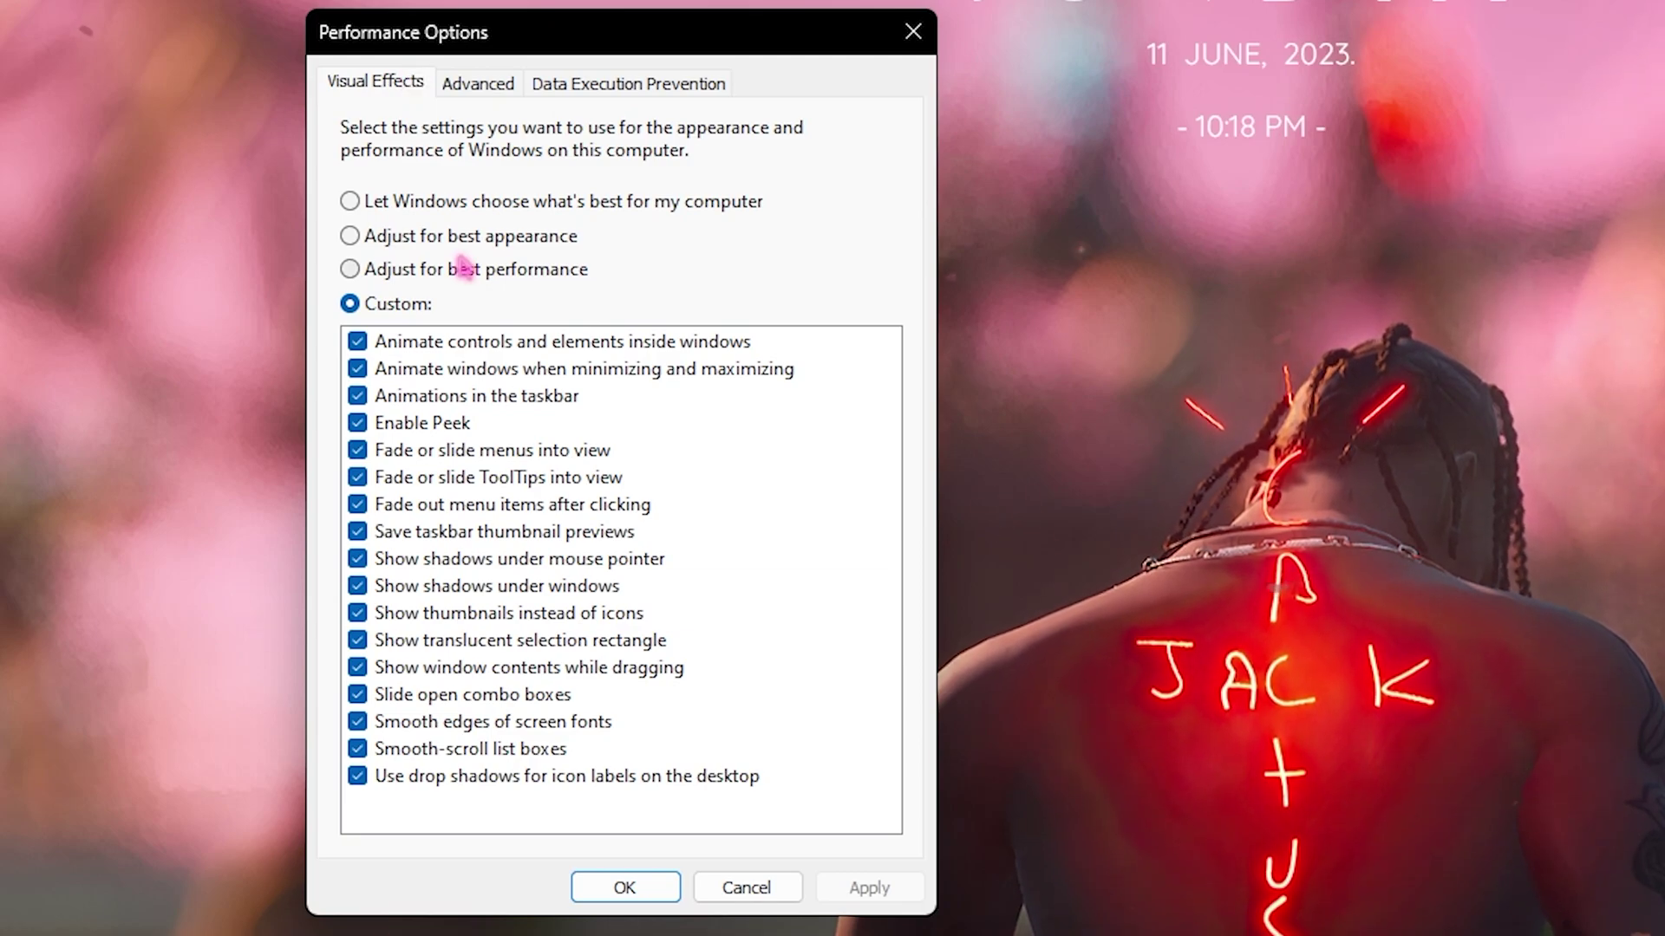
click(406, 273)
click(416, 726)
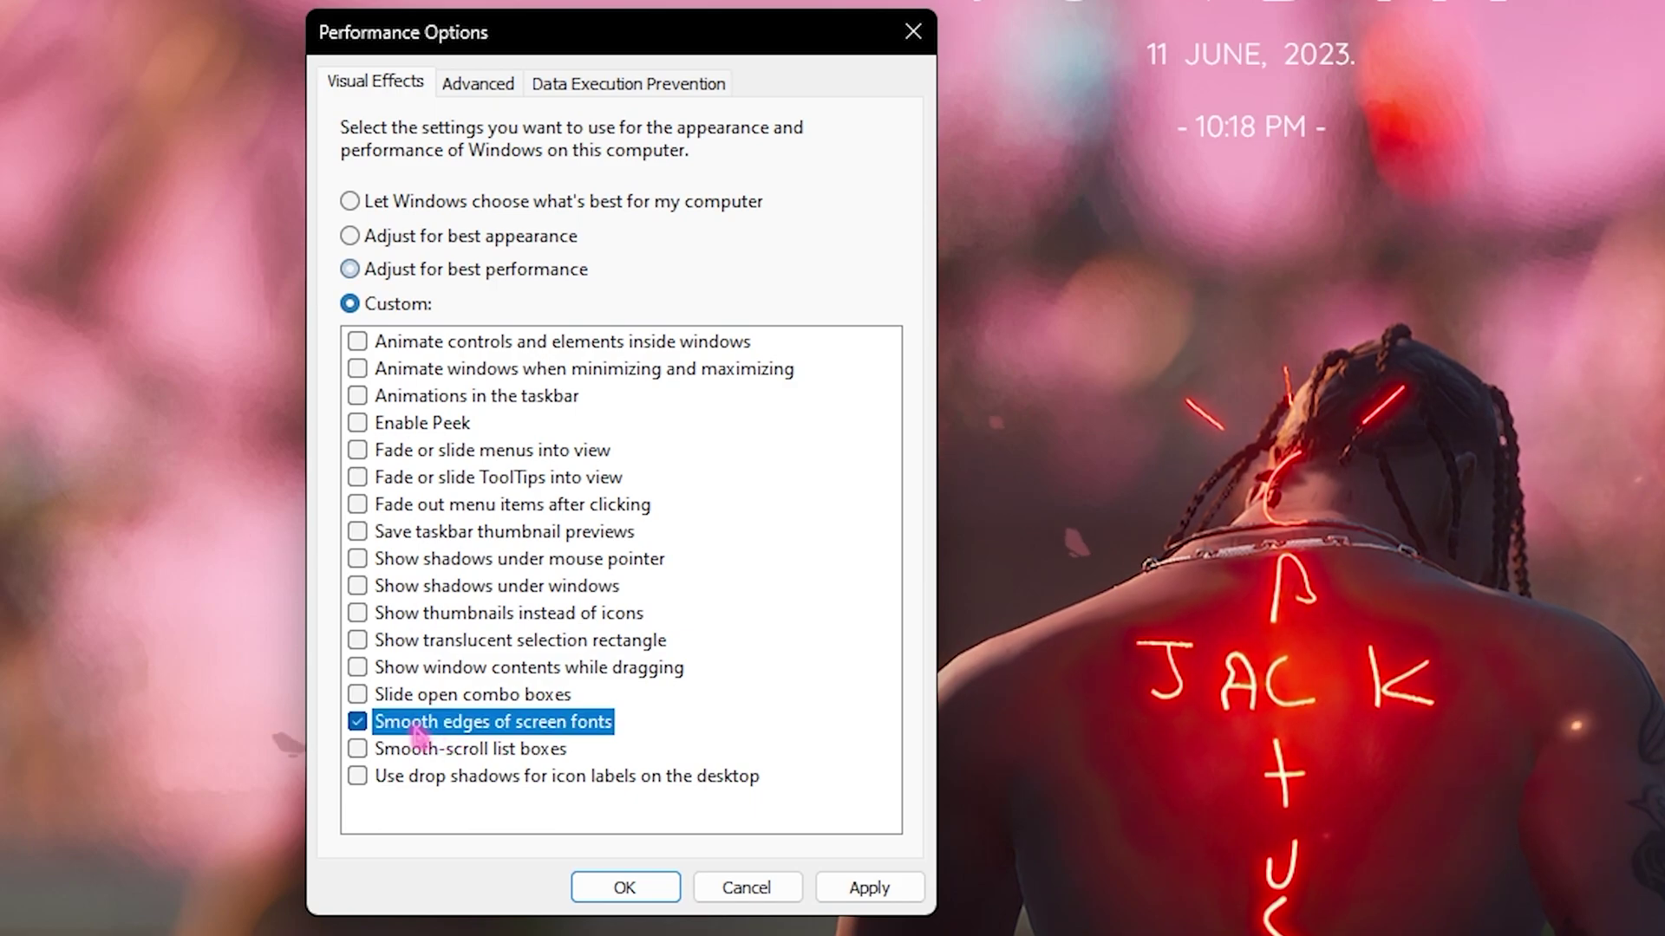
click(464, 611)
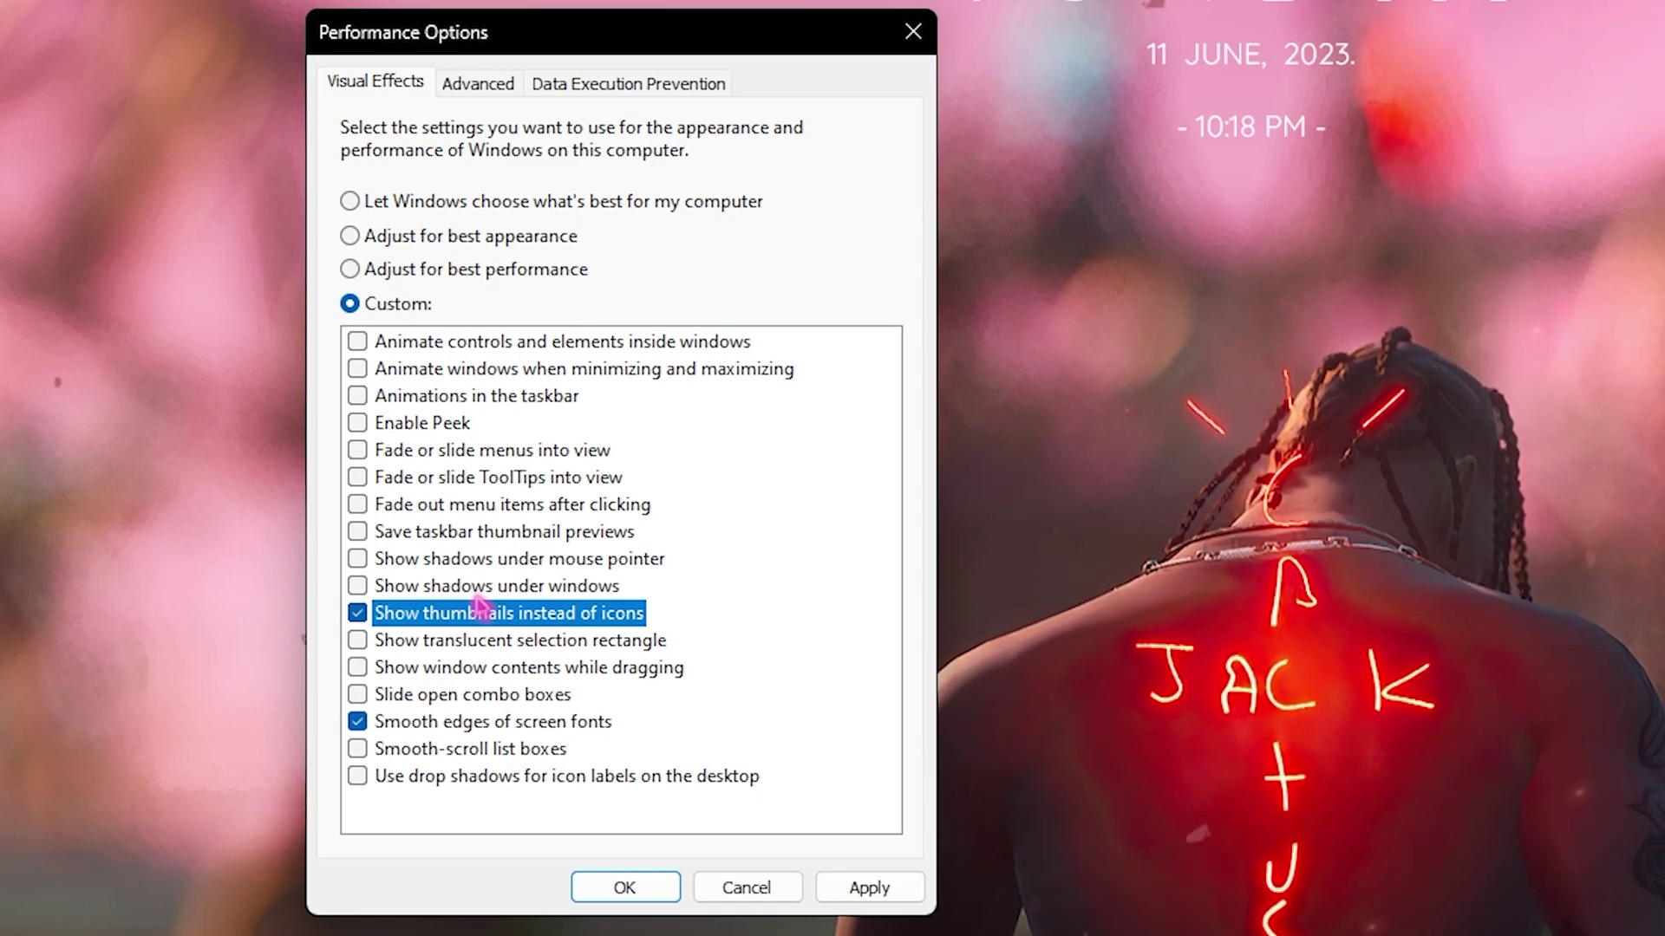
click(479, 84)
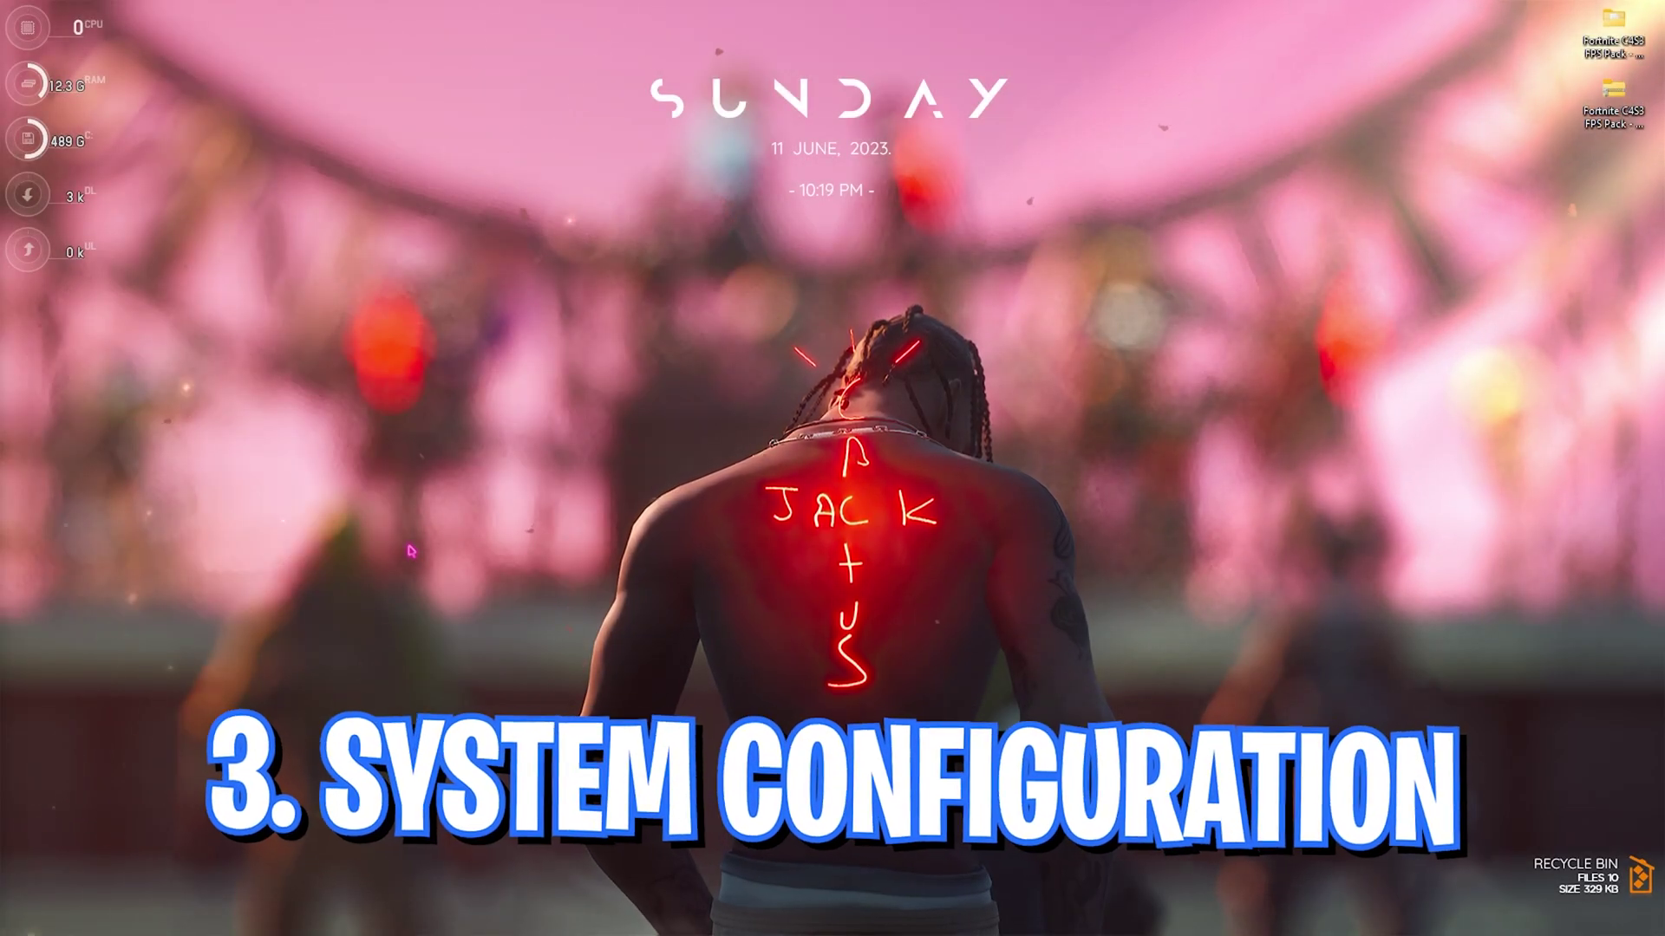
Set the number of processors to 24 in System Configuration's advanced boot options and apply the change
key(super)
text(sys)
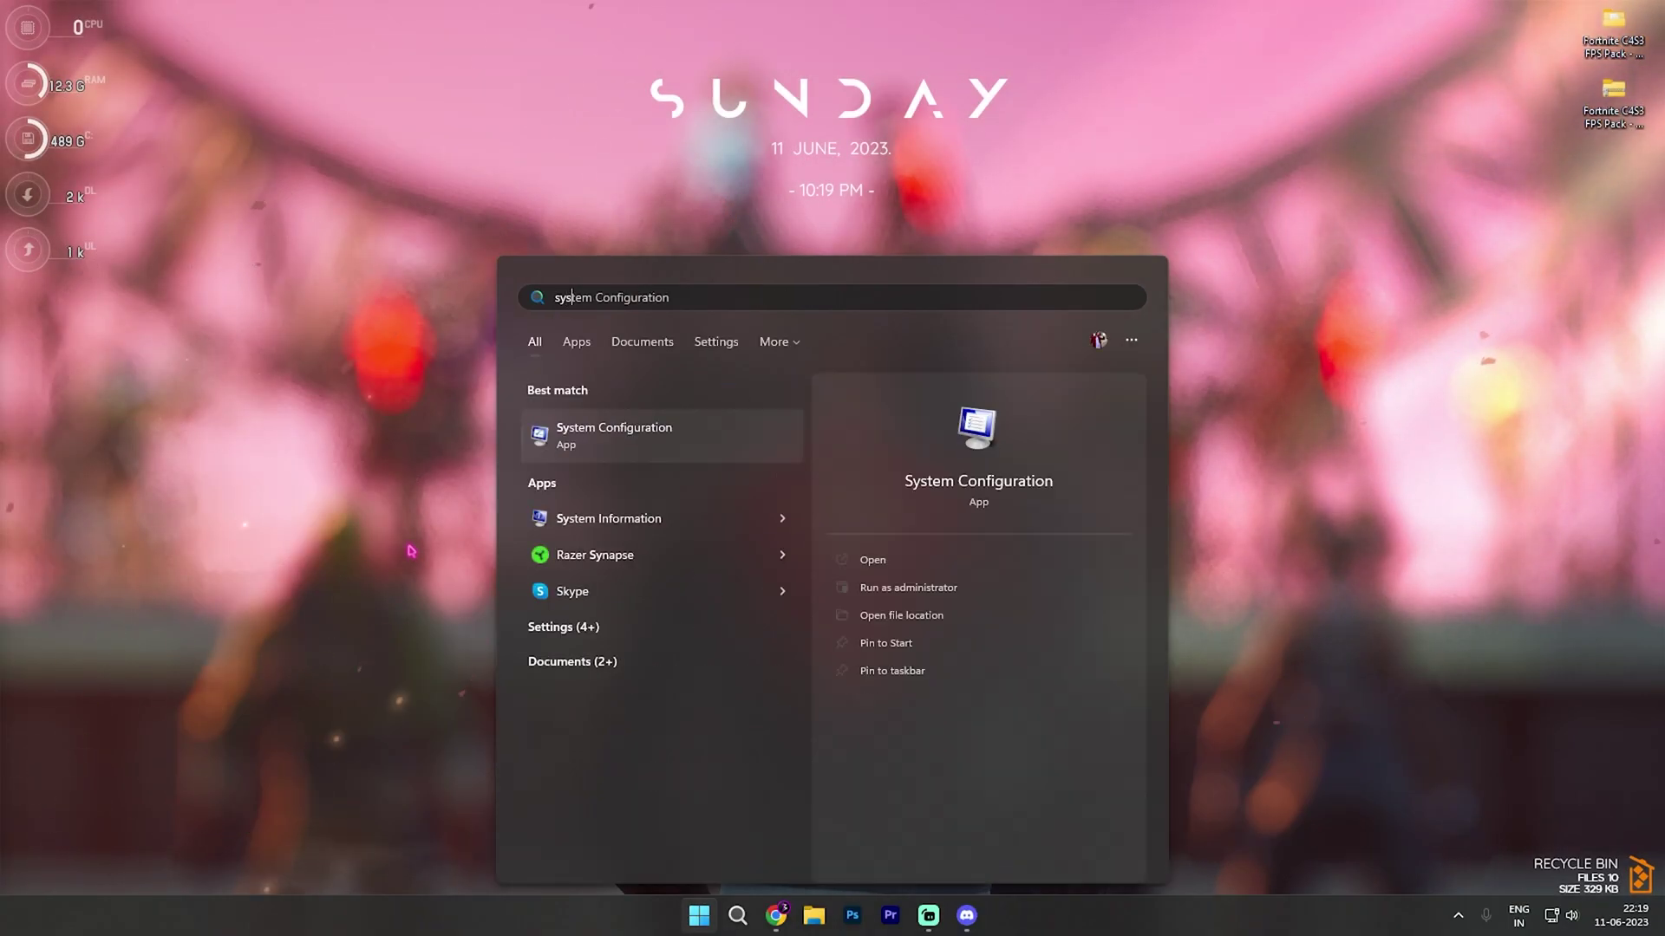
click(635, 452)
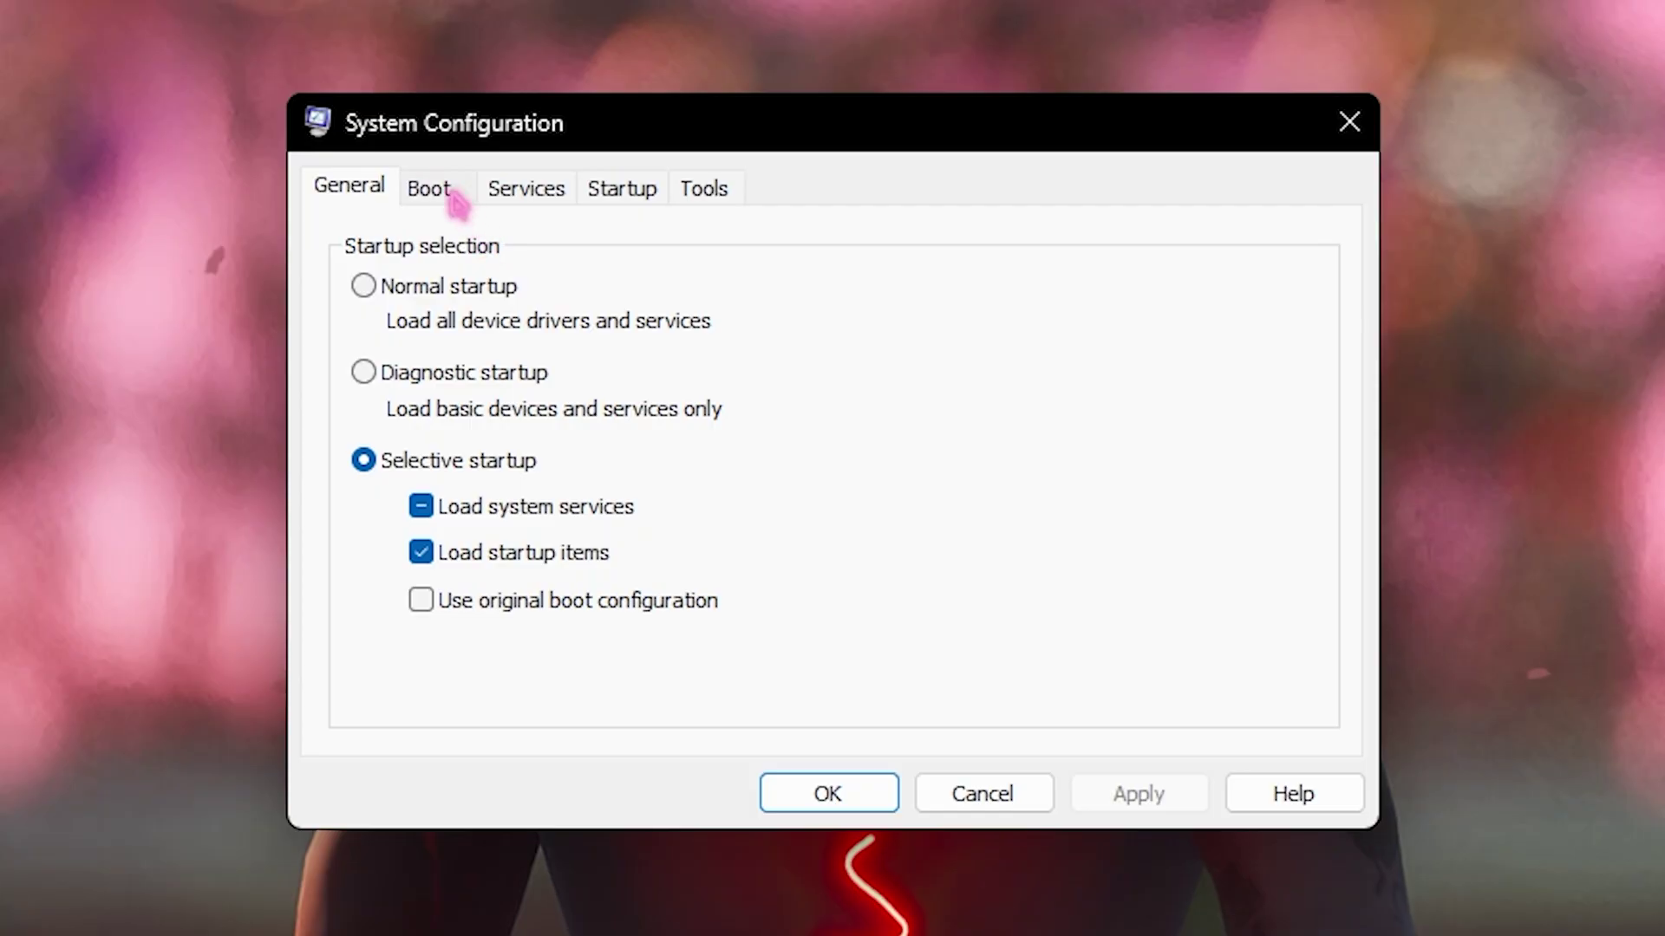
click(451, 198)
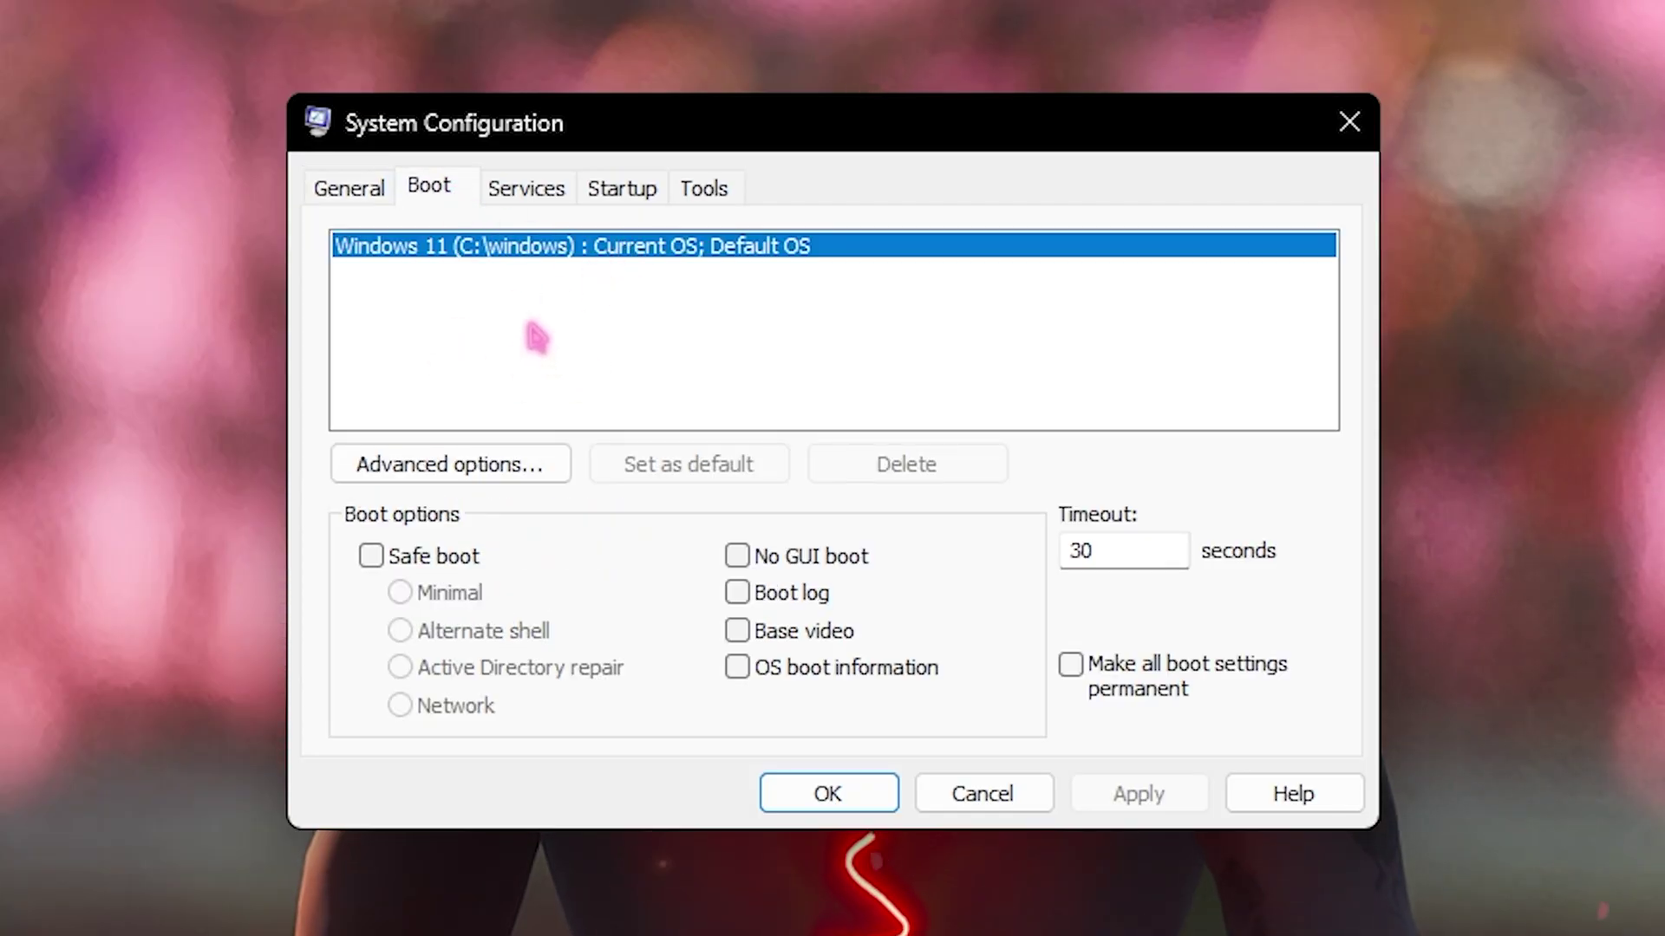
click(517, 483)
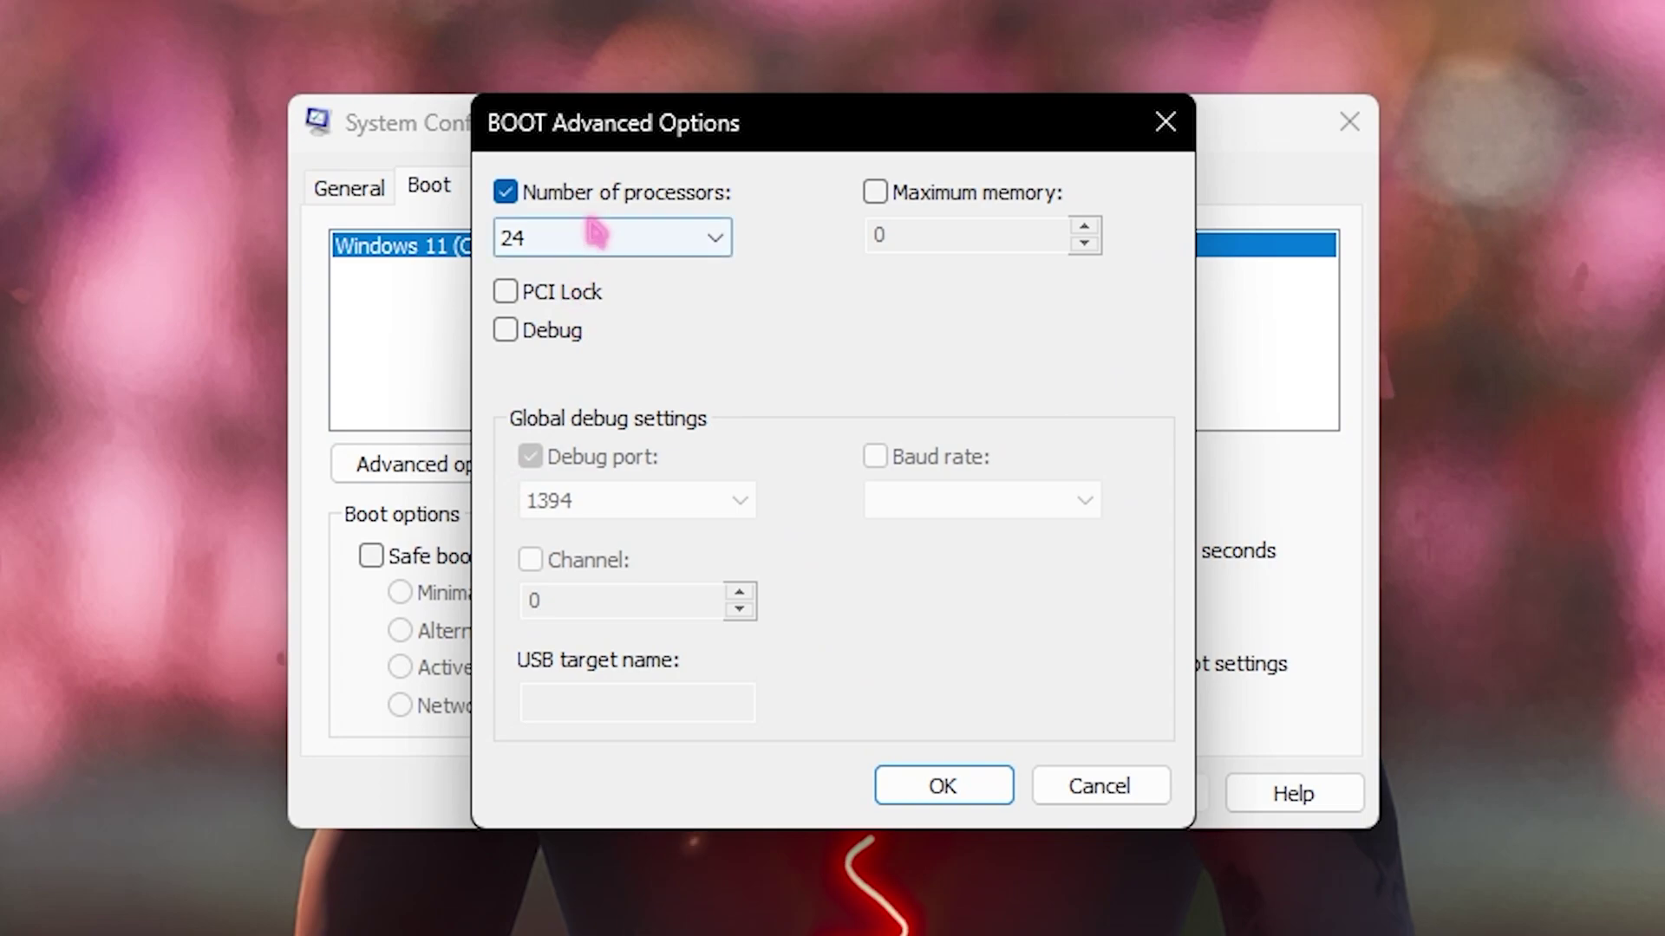
click(563, 237)
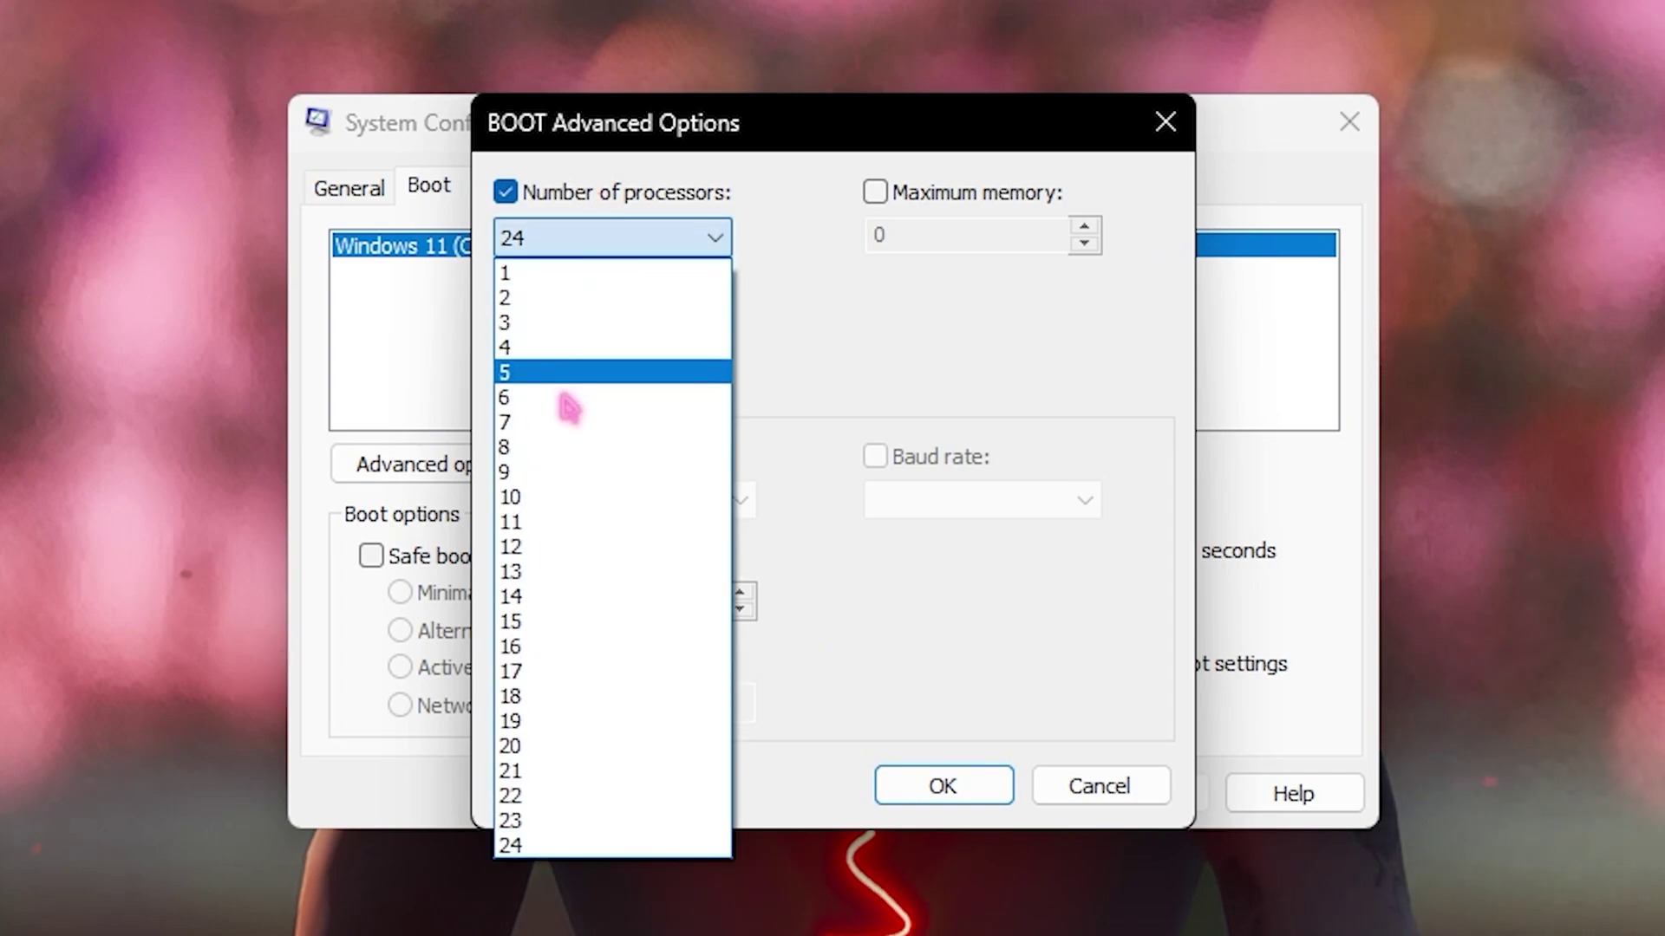
click(542, 844)
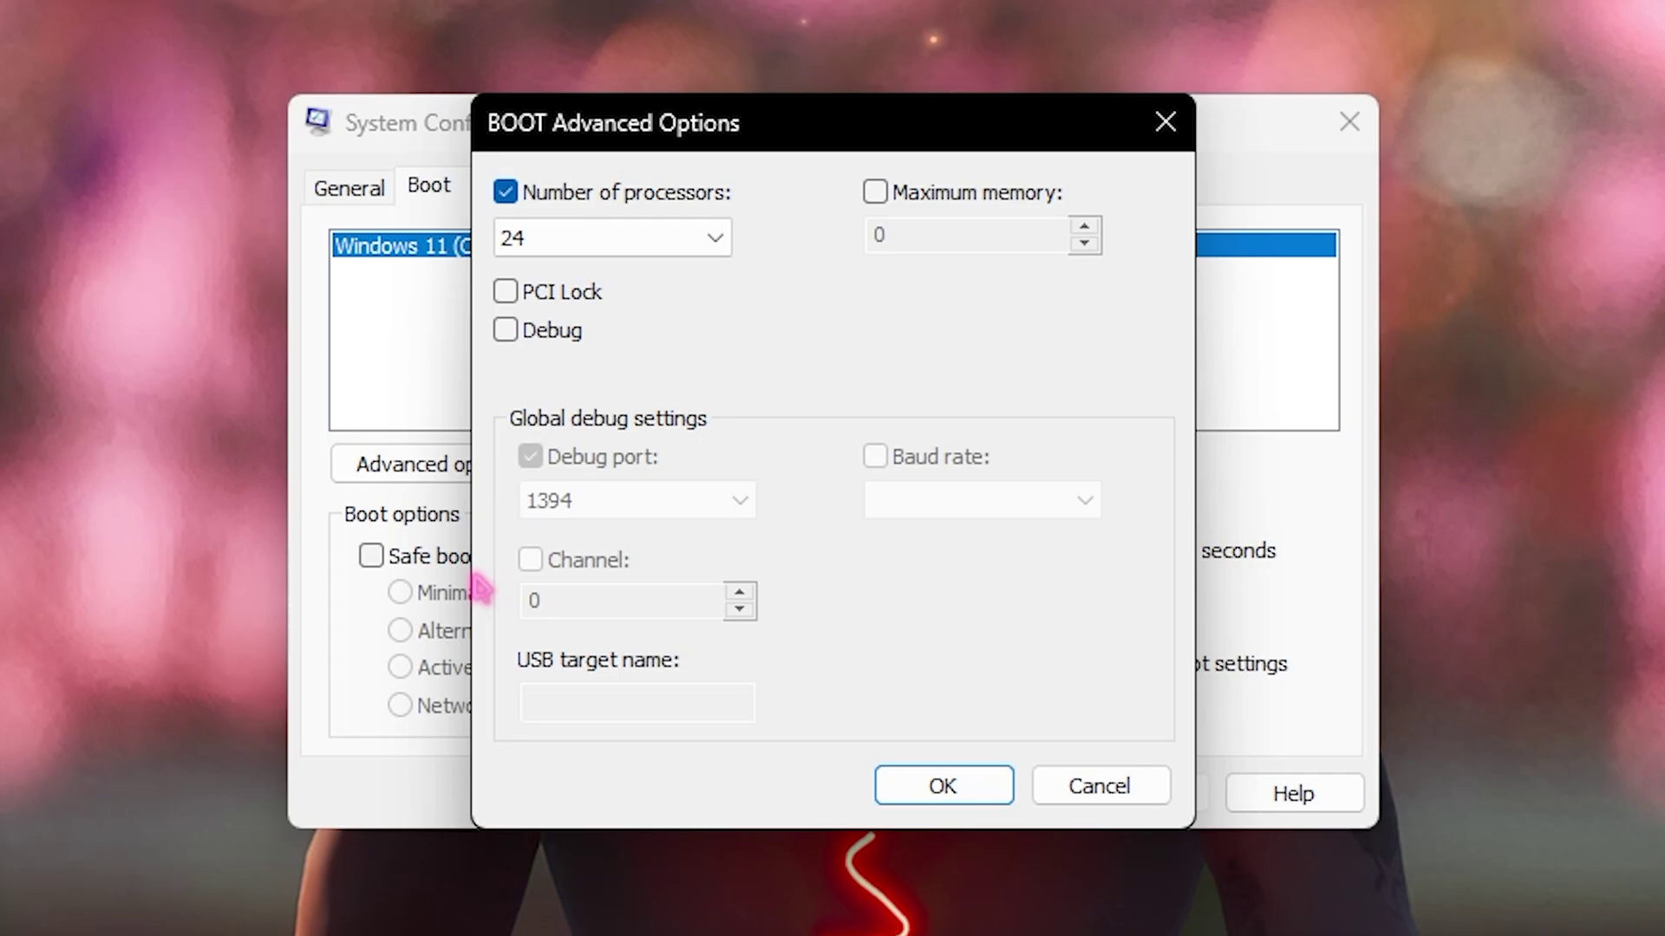
click(959, 784)
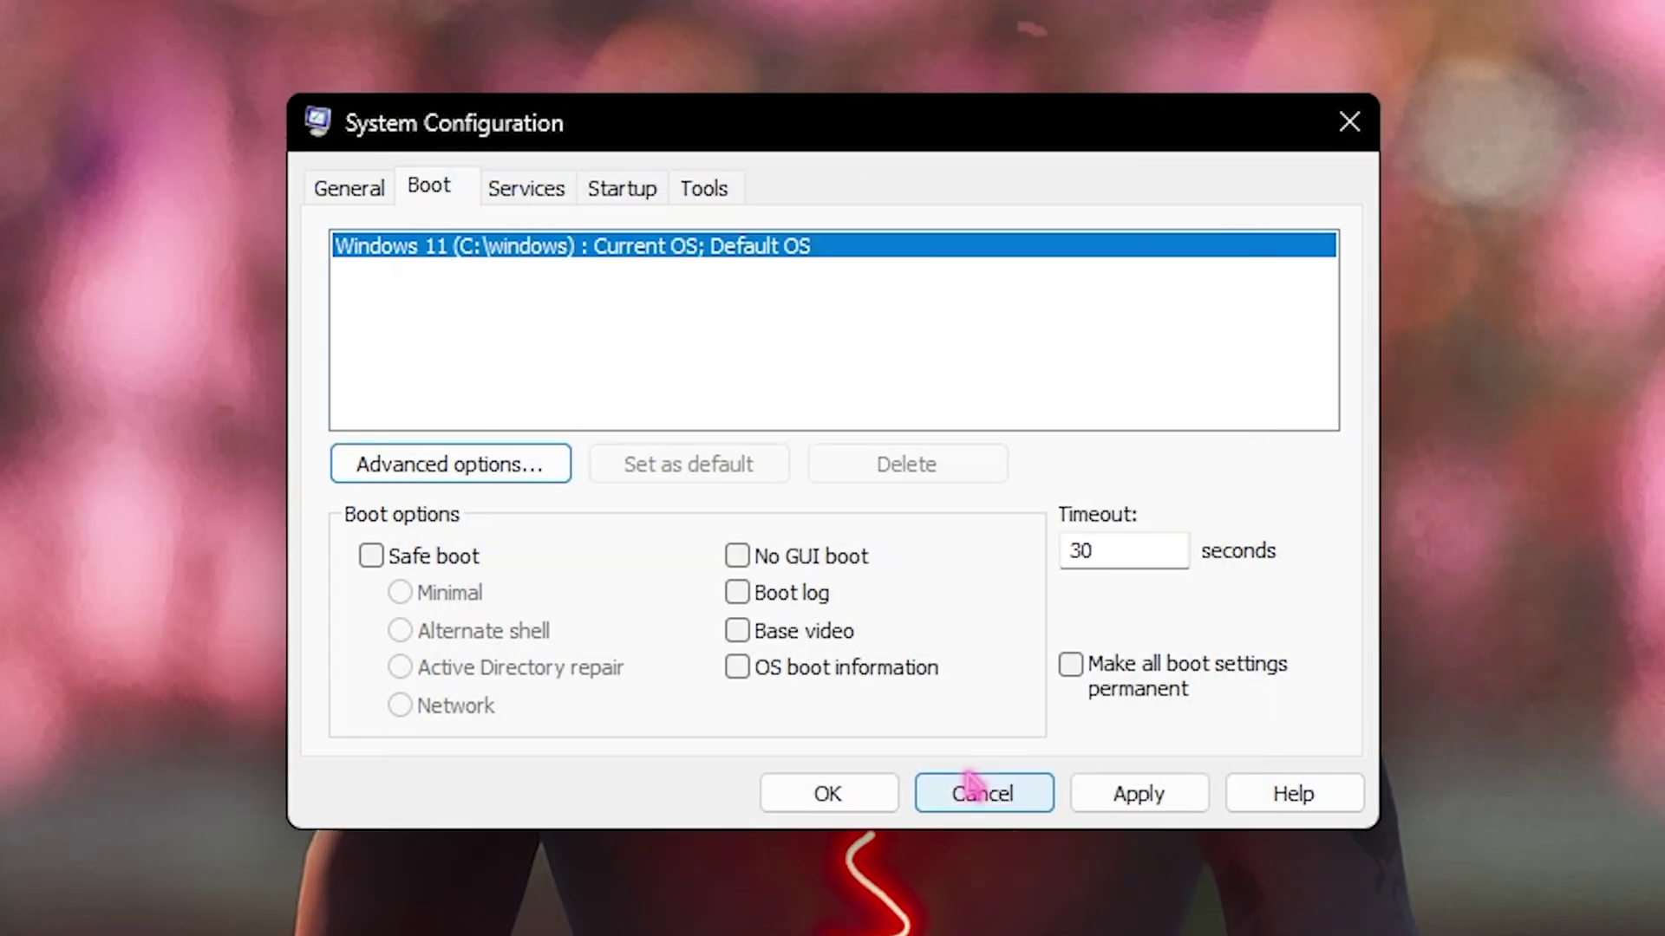
click(1154, 804)
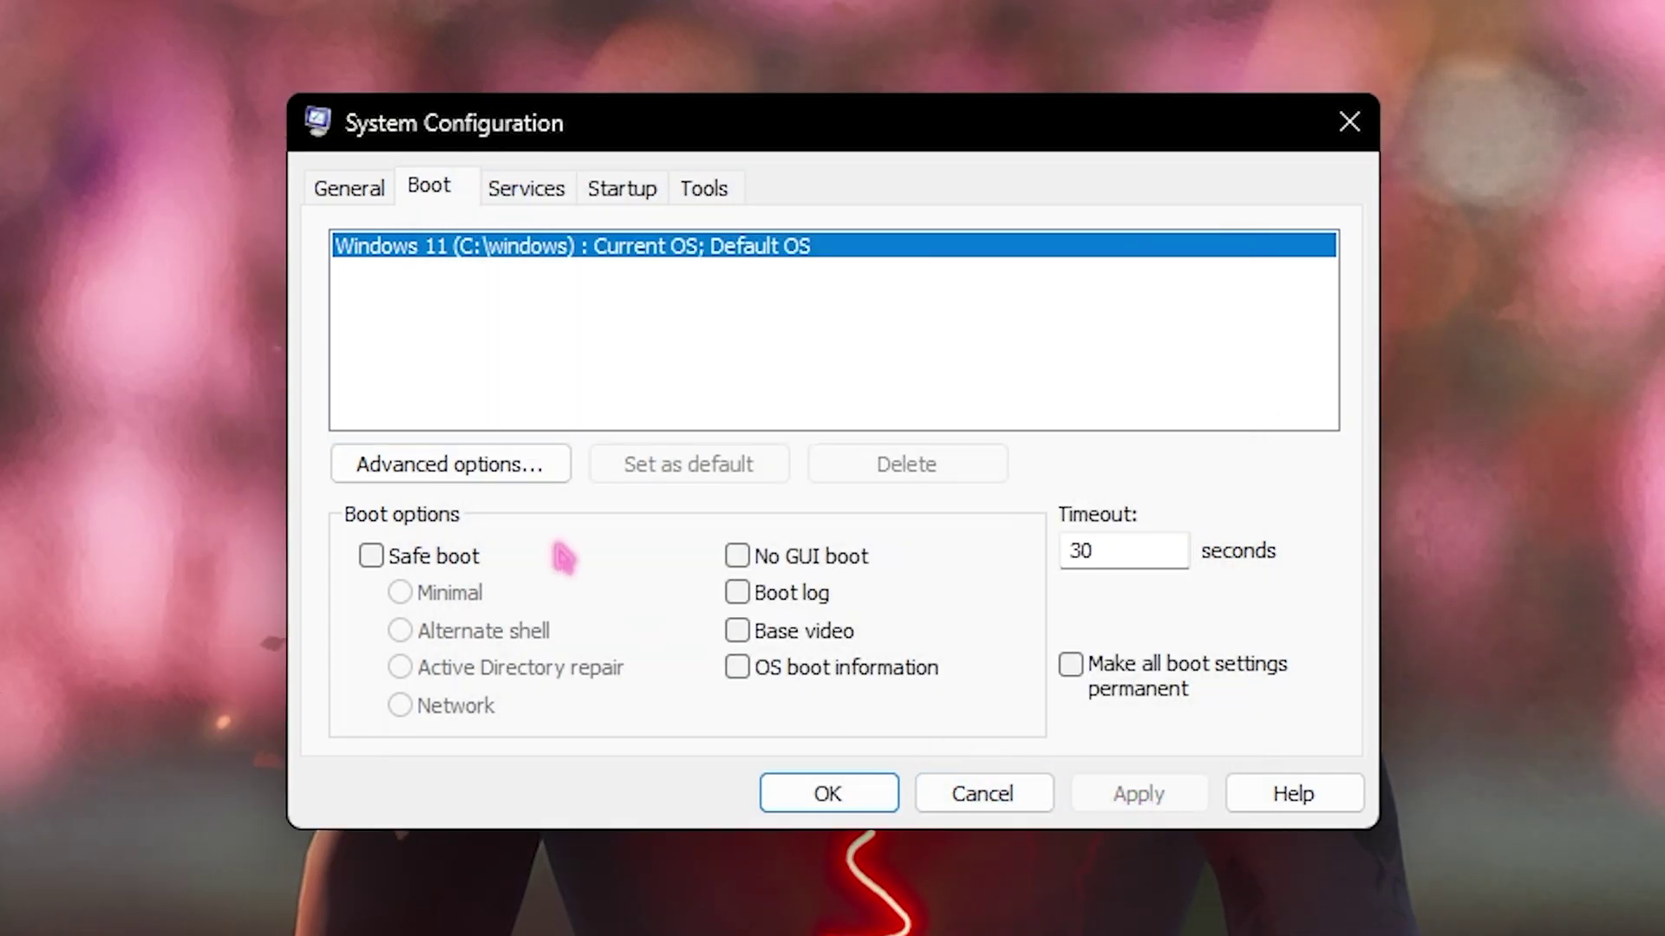
Open Task Manager from System Configuration's startup settings and review which startup apps are enabled and their startup impact
click(624, 191)
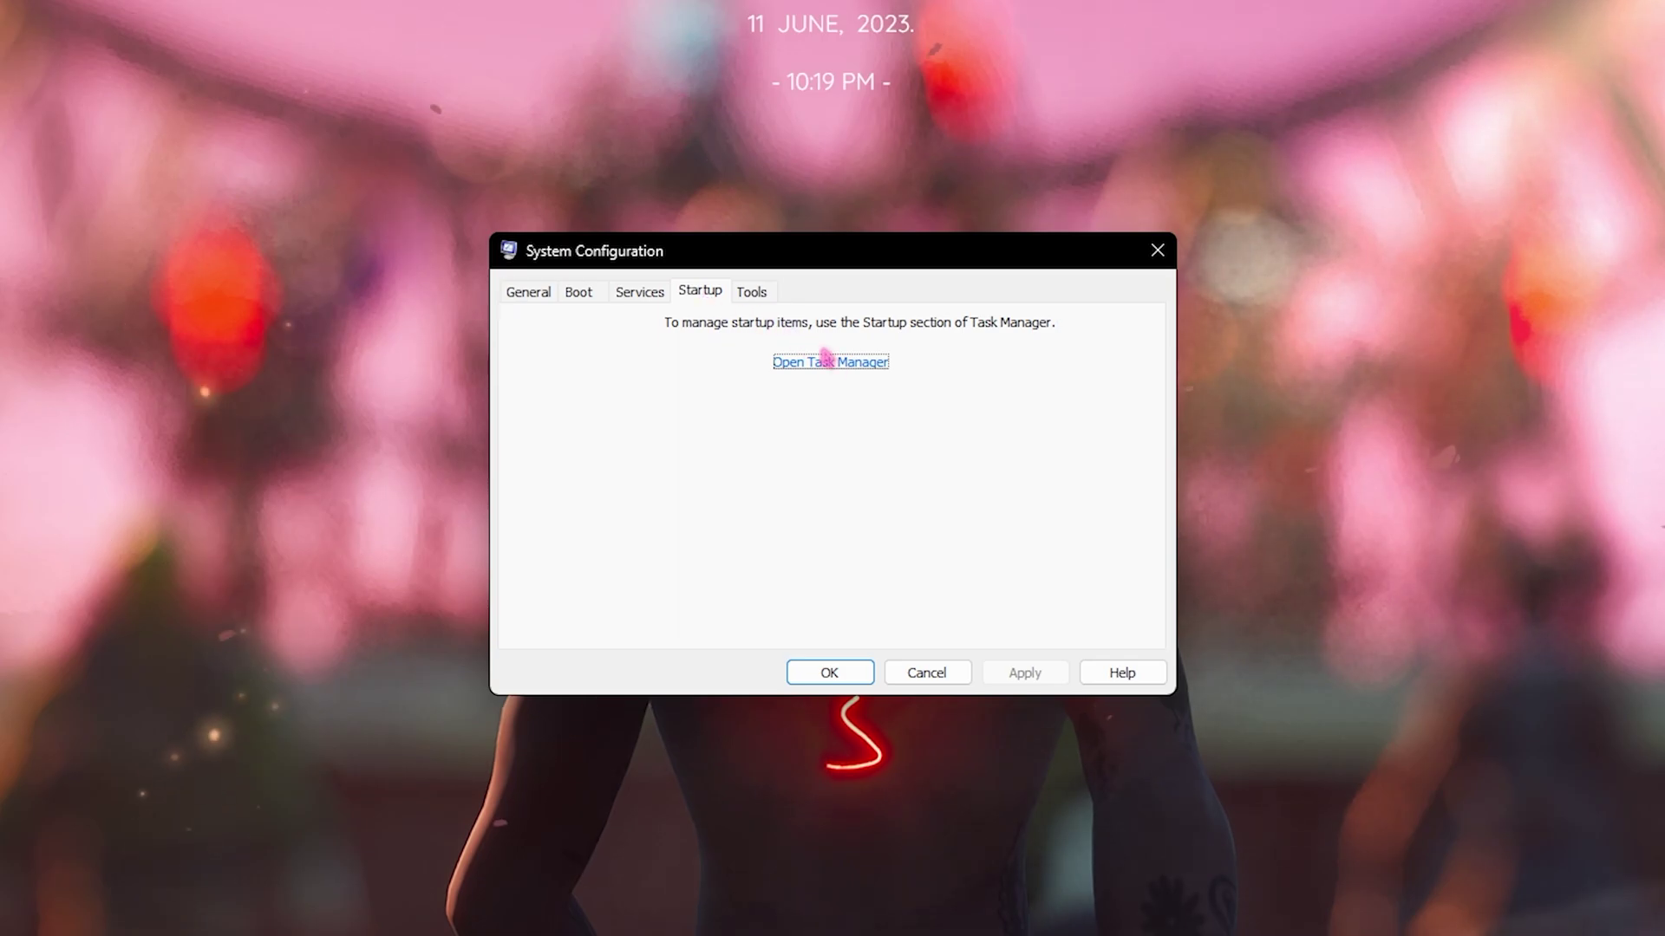
click(840, 310)
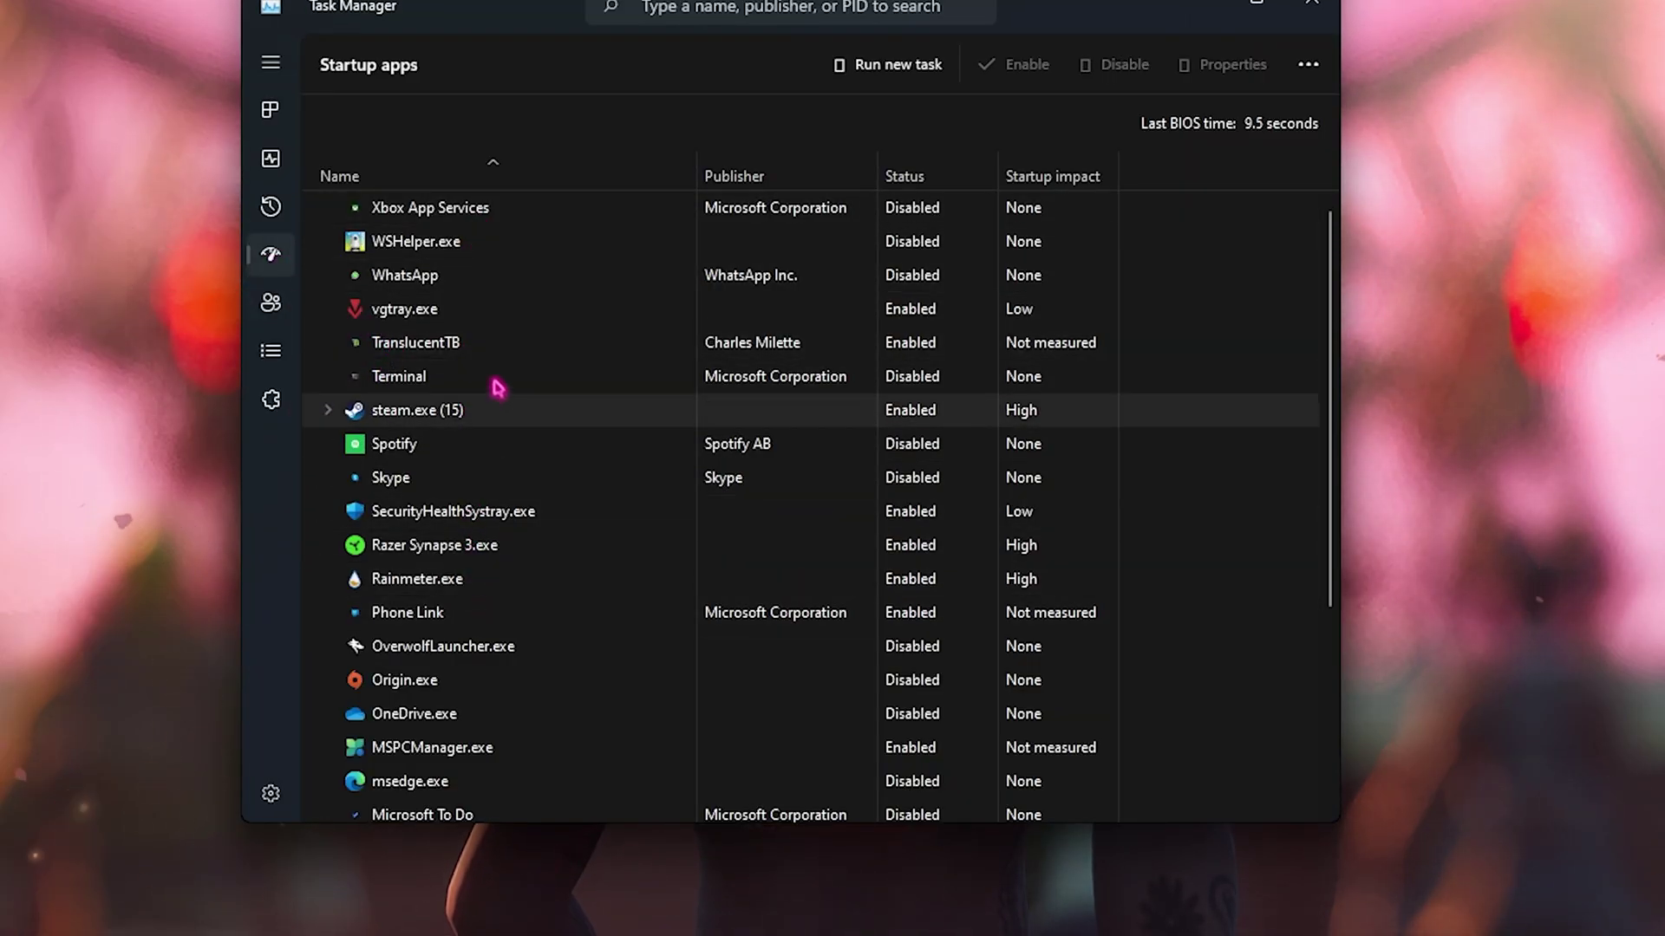
scroll(499, 621, down, 3)
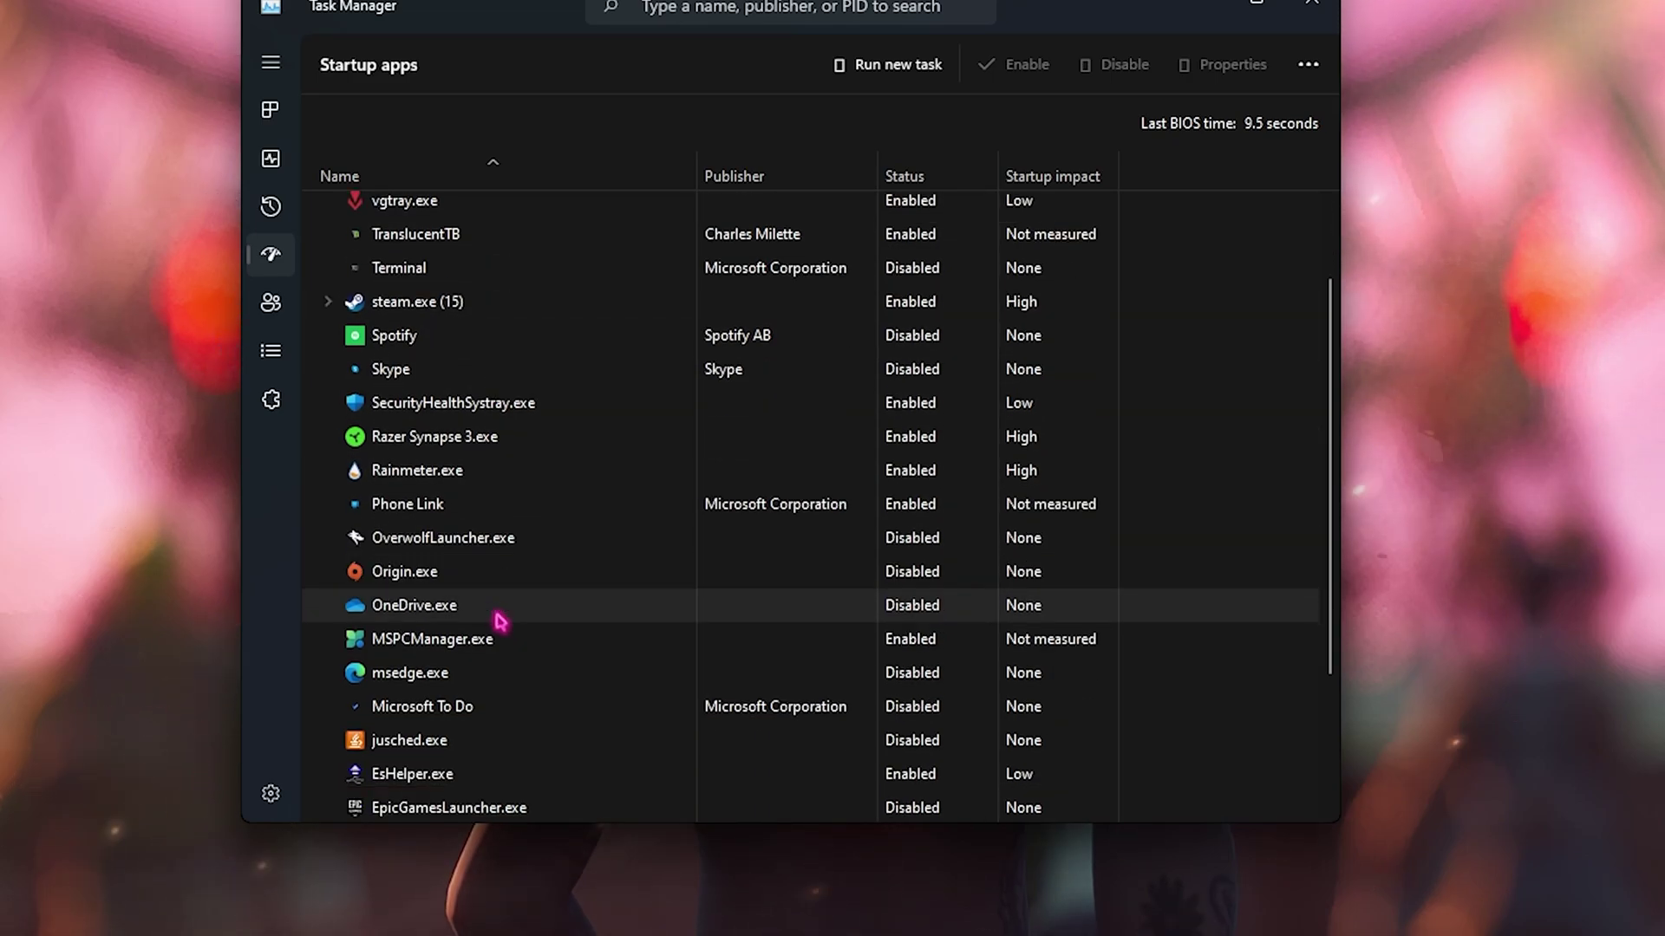
scroll(499, 622, up, 3)
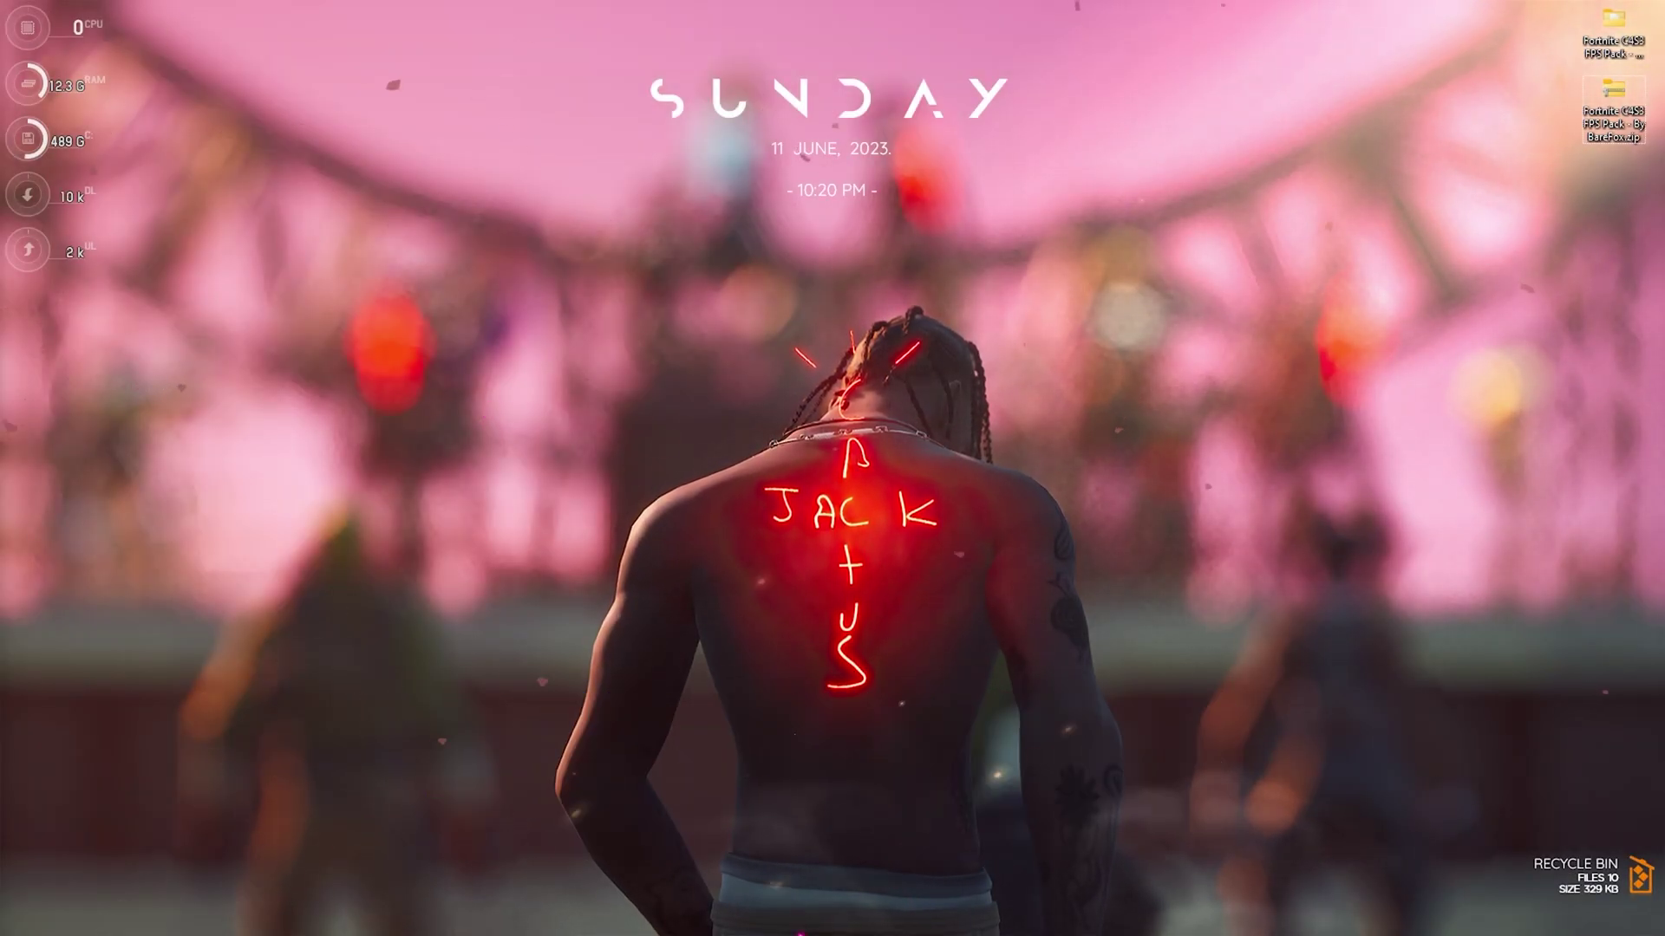
Browse to This PC in File Explorer and open the properties of Local Disk (C:)
click(806, 928)
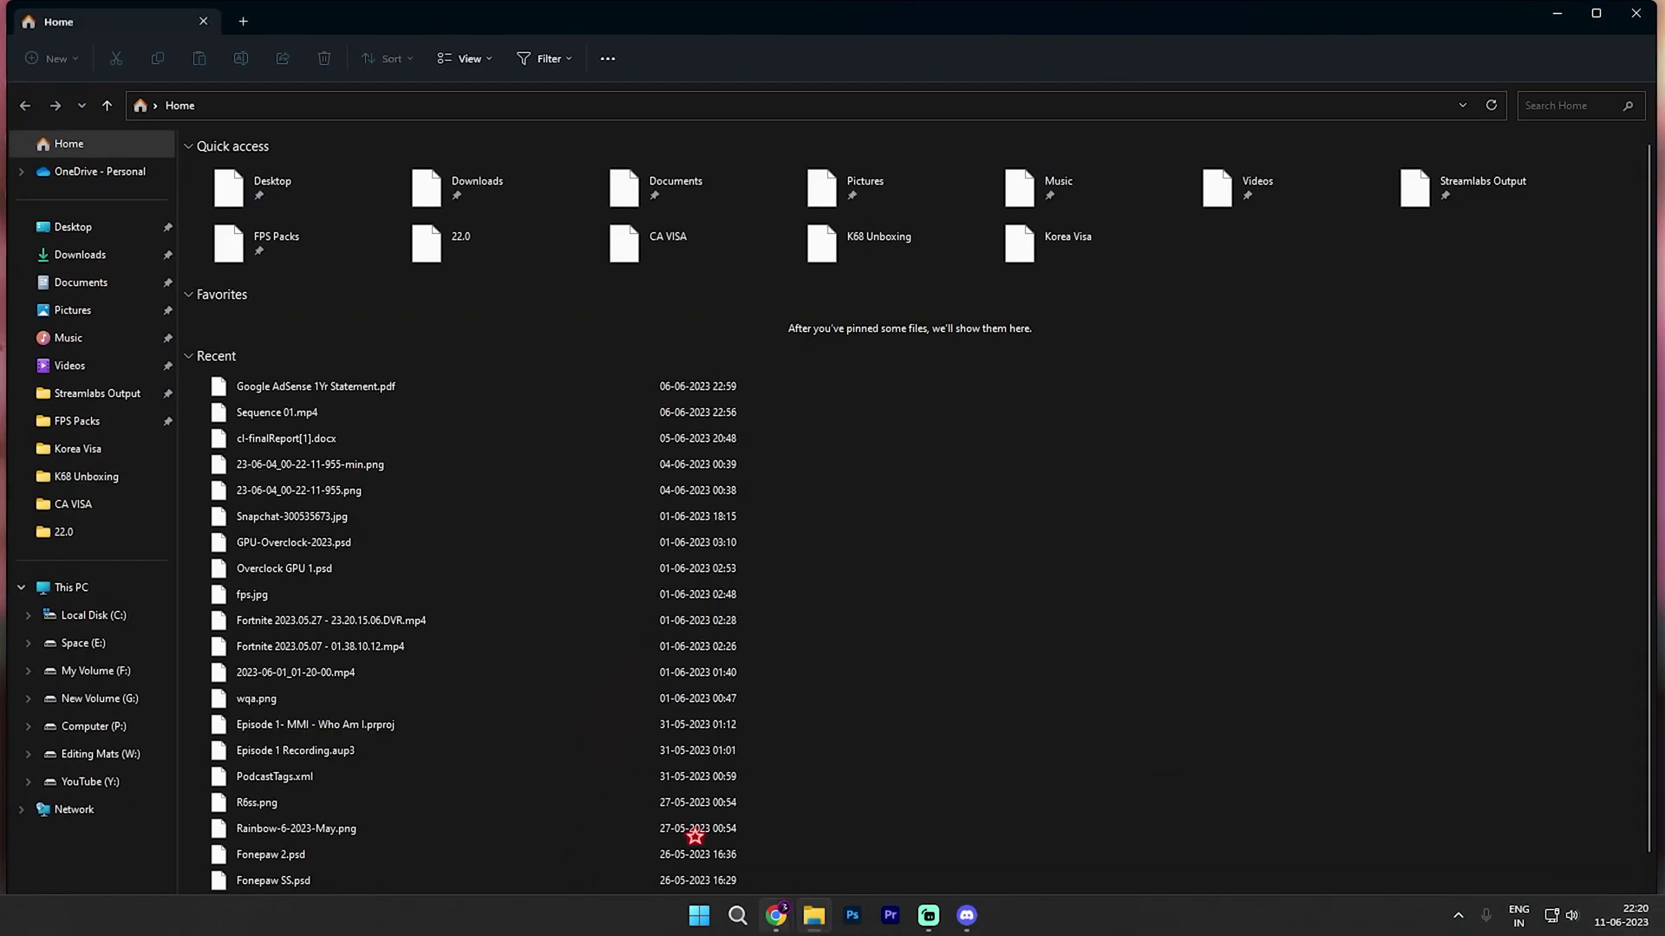
click(72, 588)
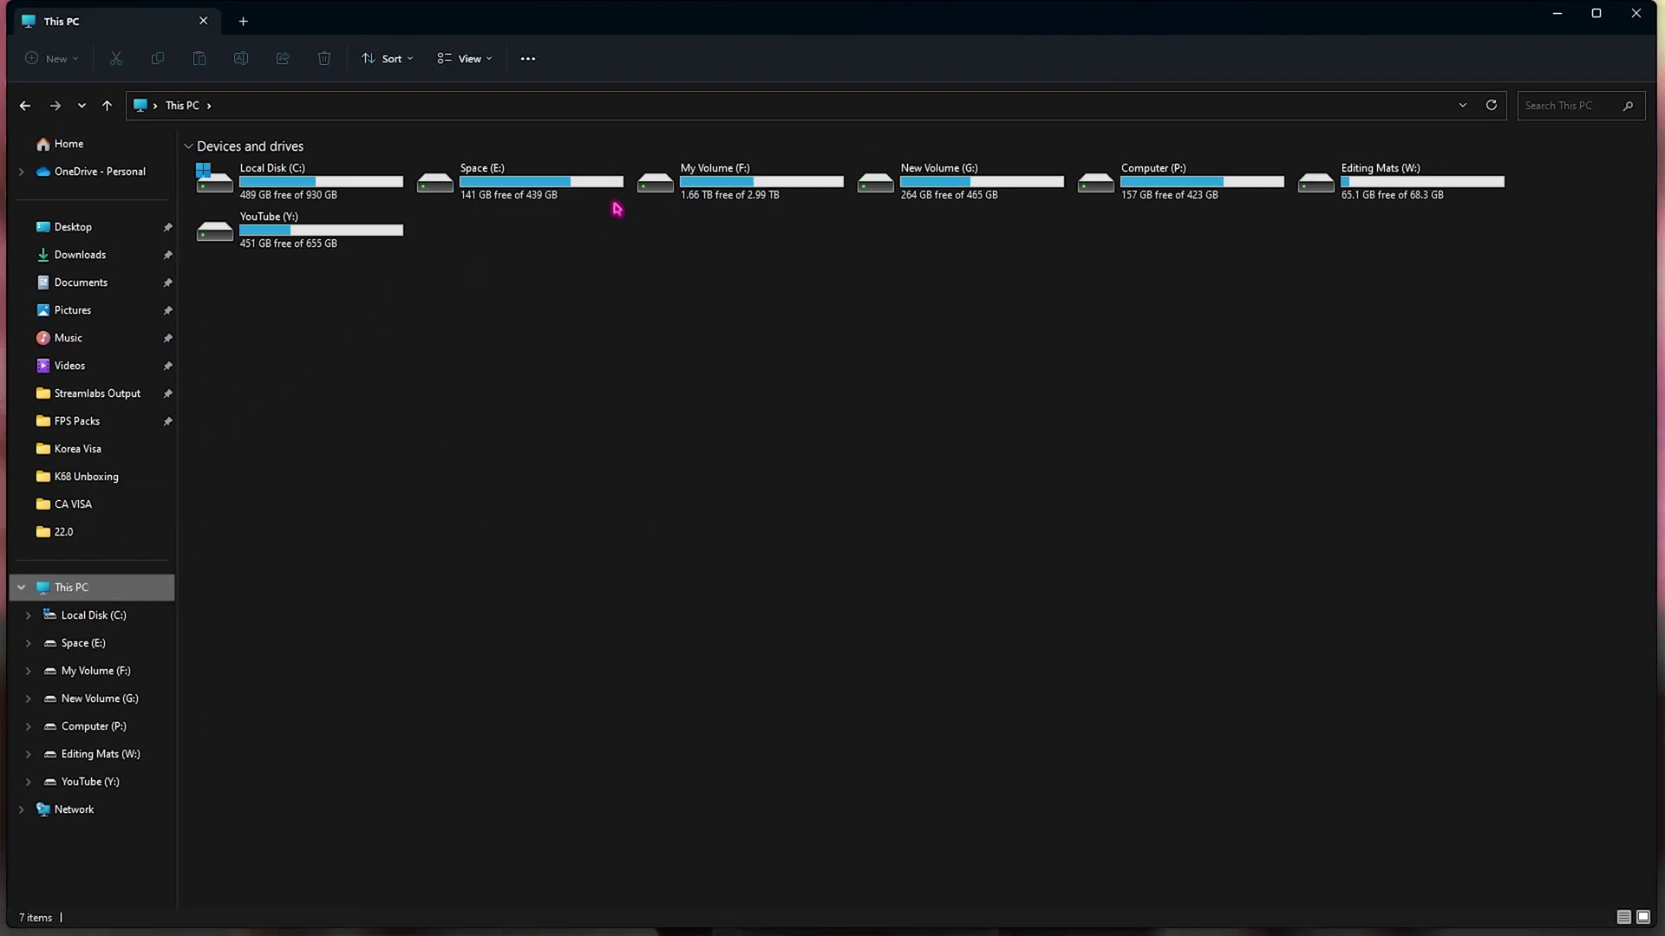
click(277, 191)
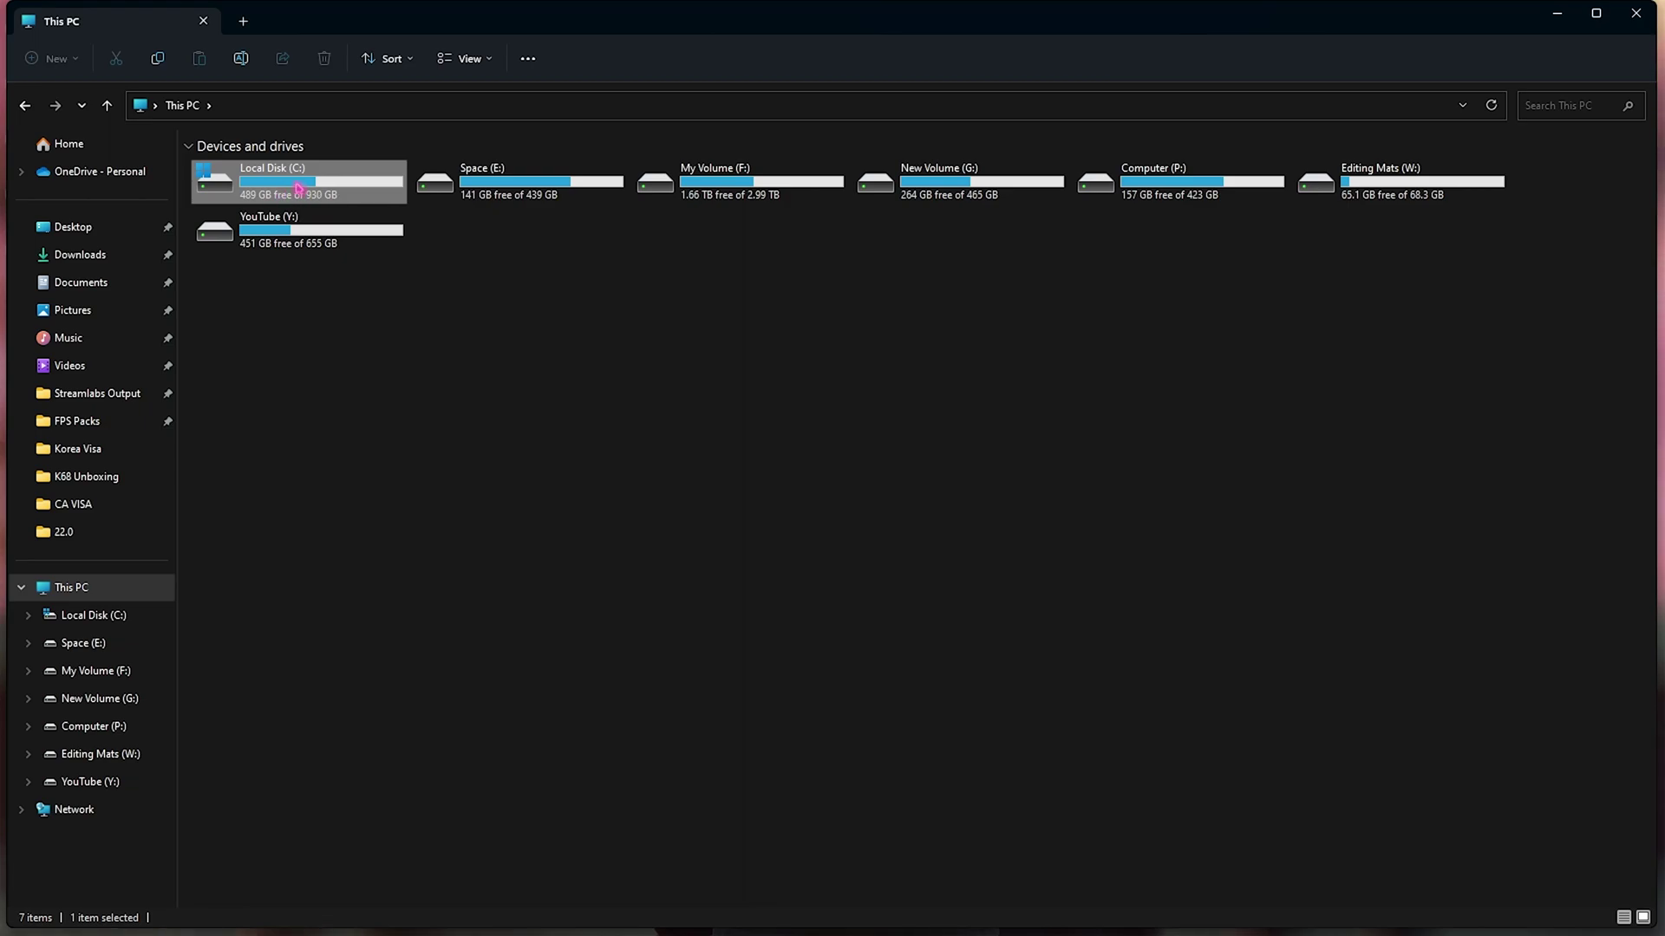
right_click(297, 188)
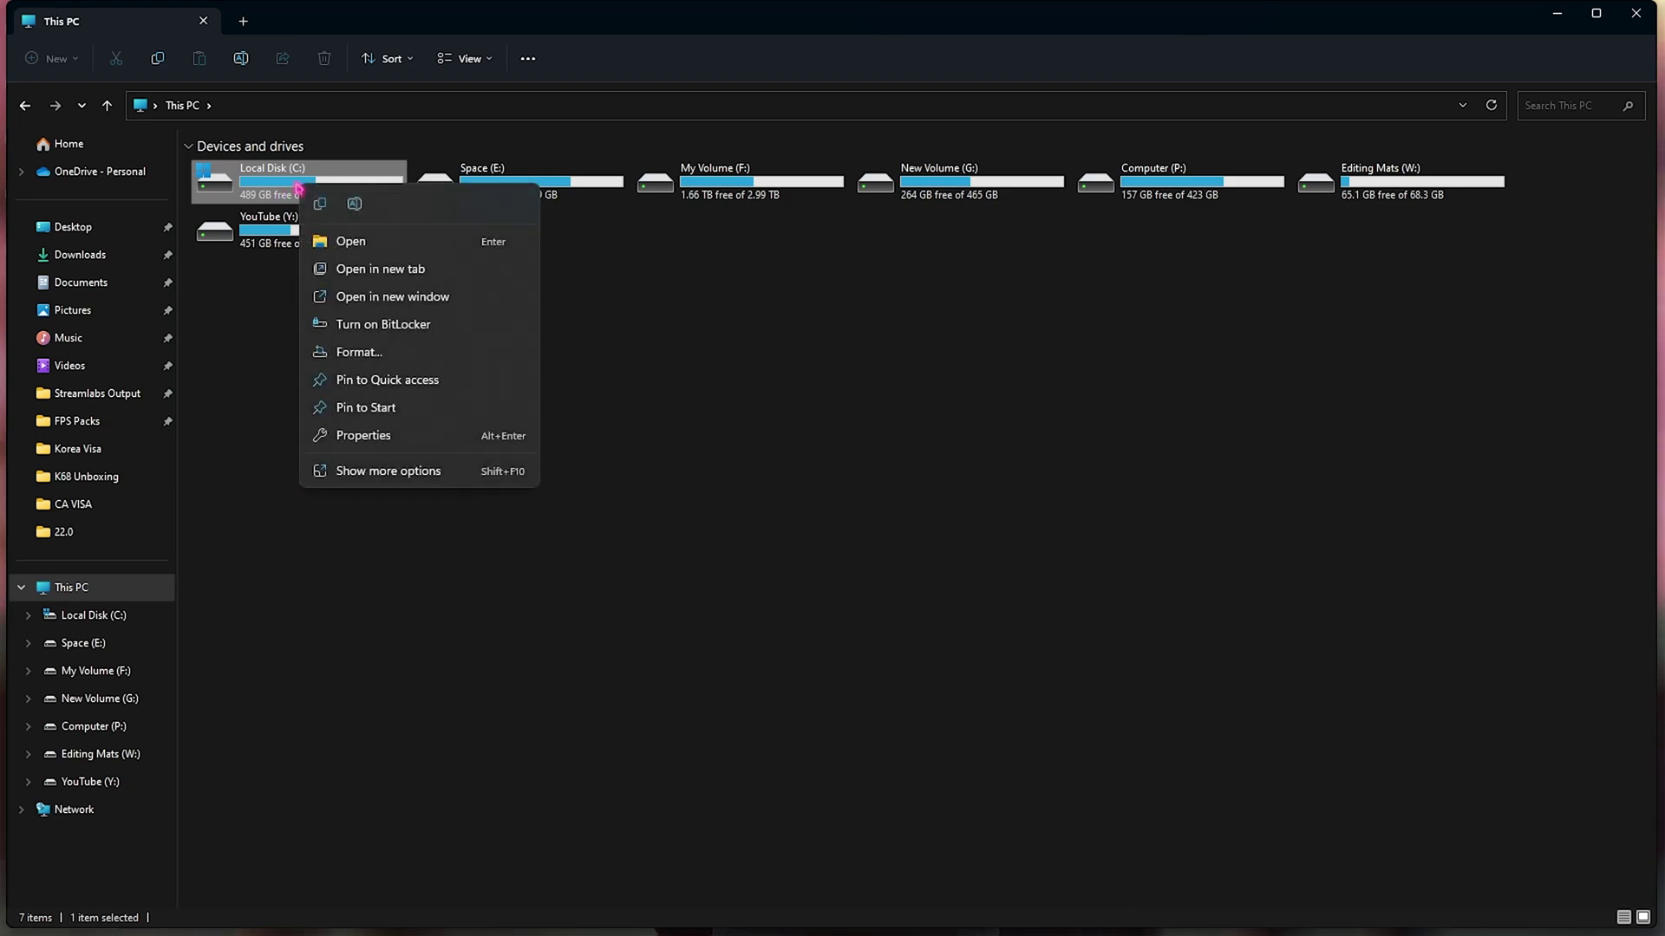
click(389, 473)
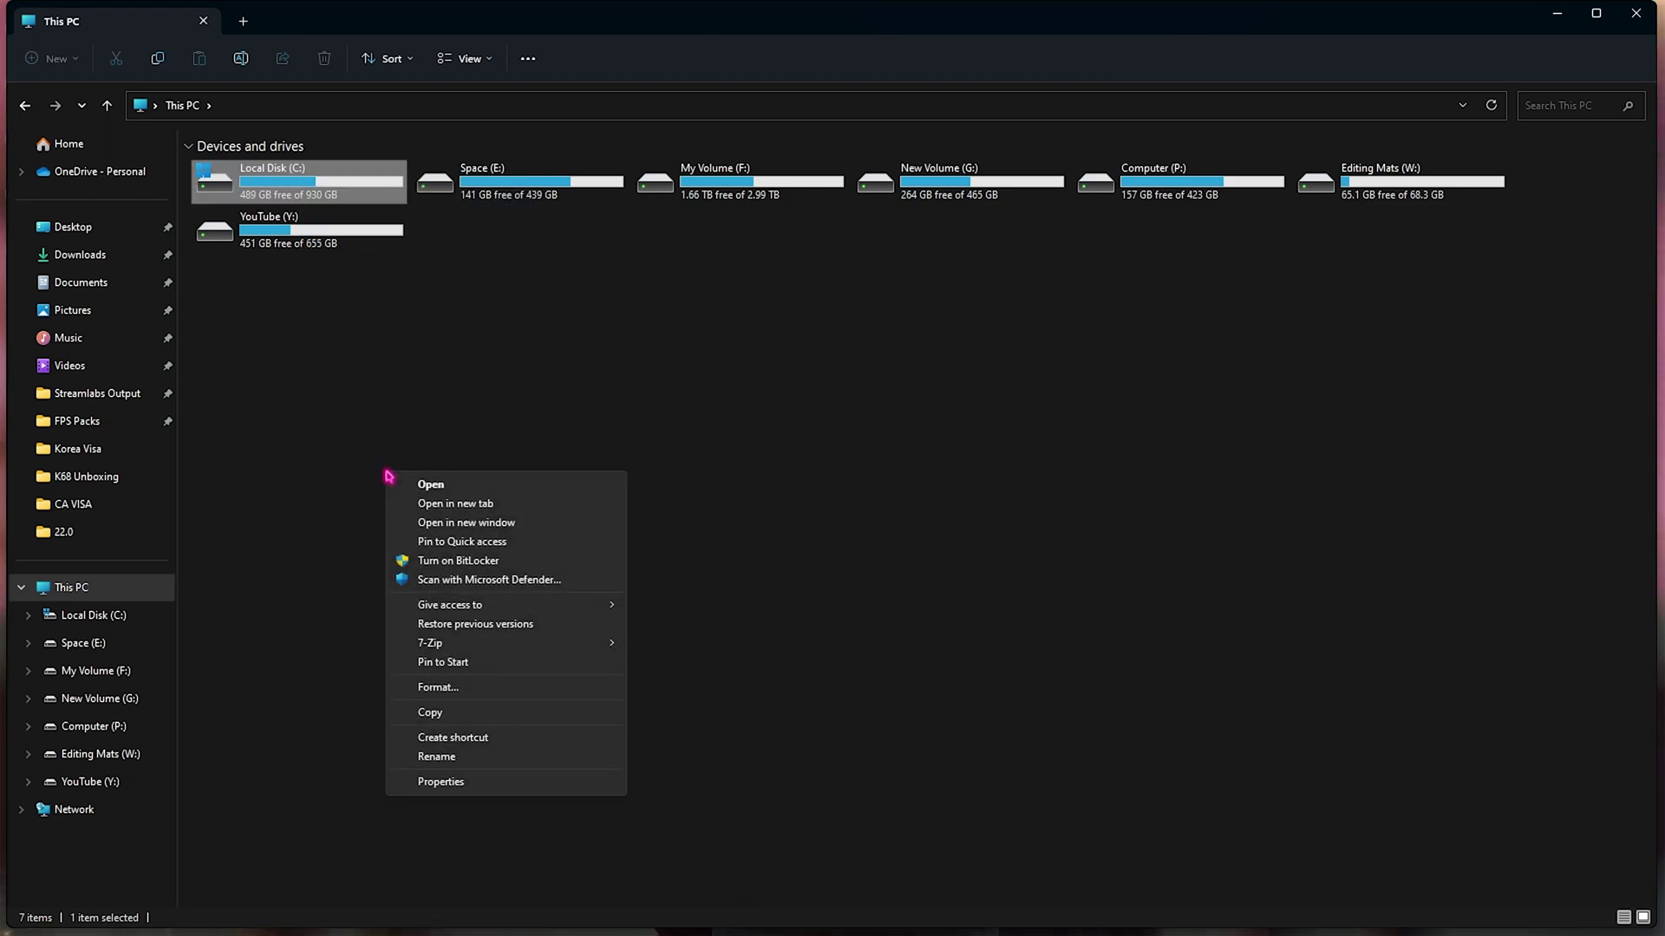
click(441, 782)
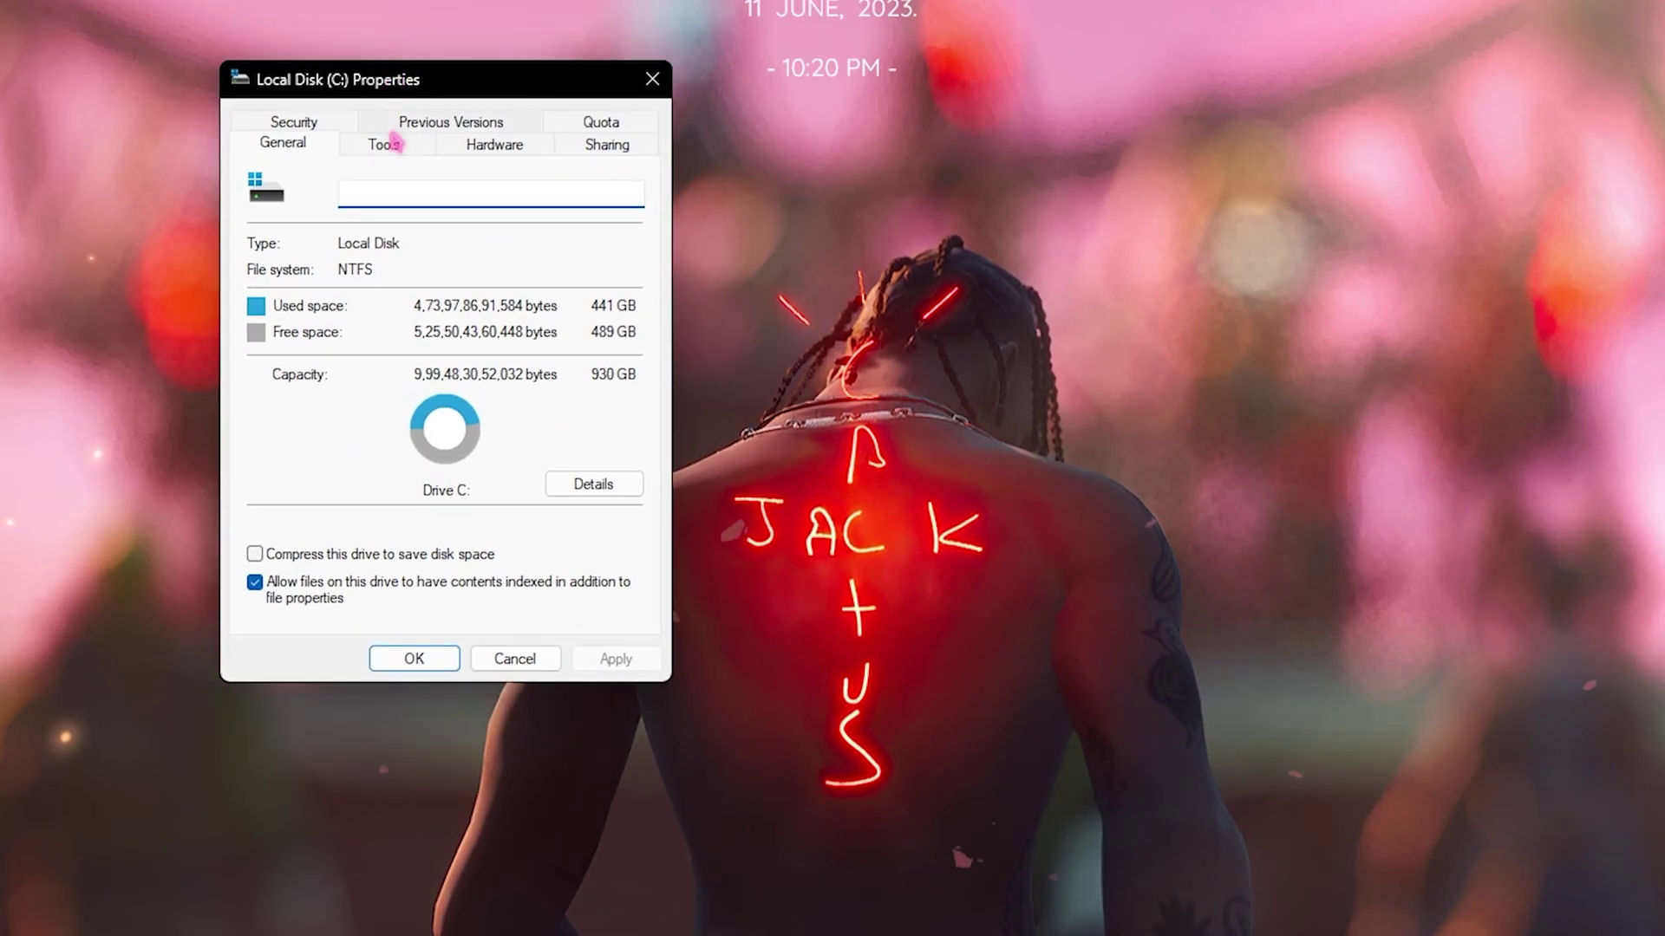
Run drive optimization on the C: drive from its properties, and close Optimize Drives and the properties window
click(391, 146)
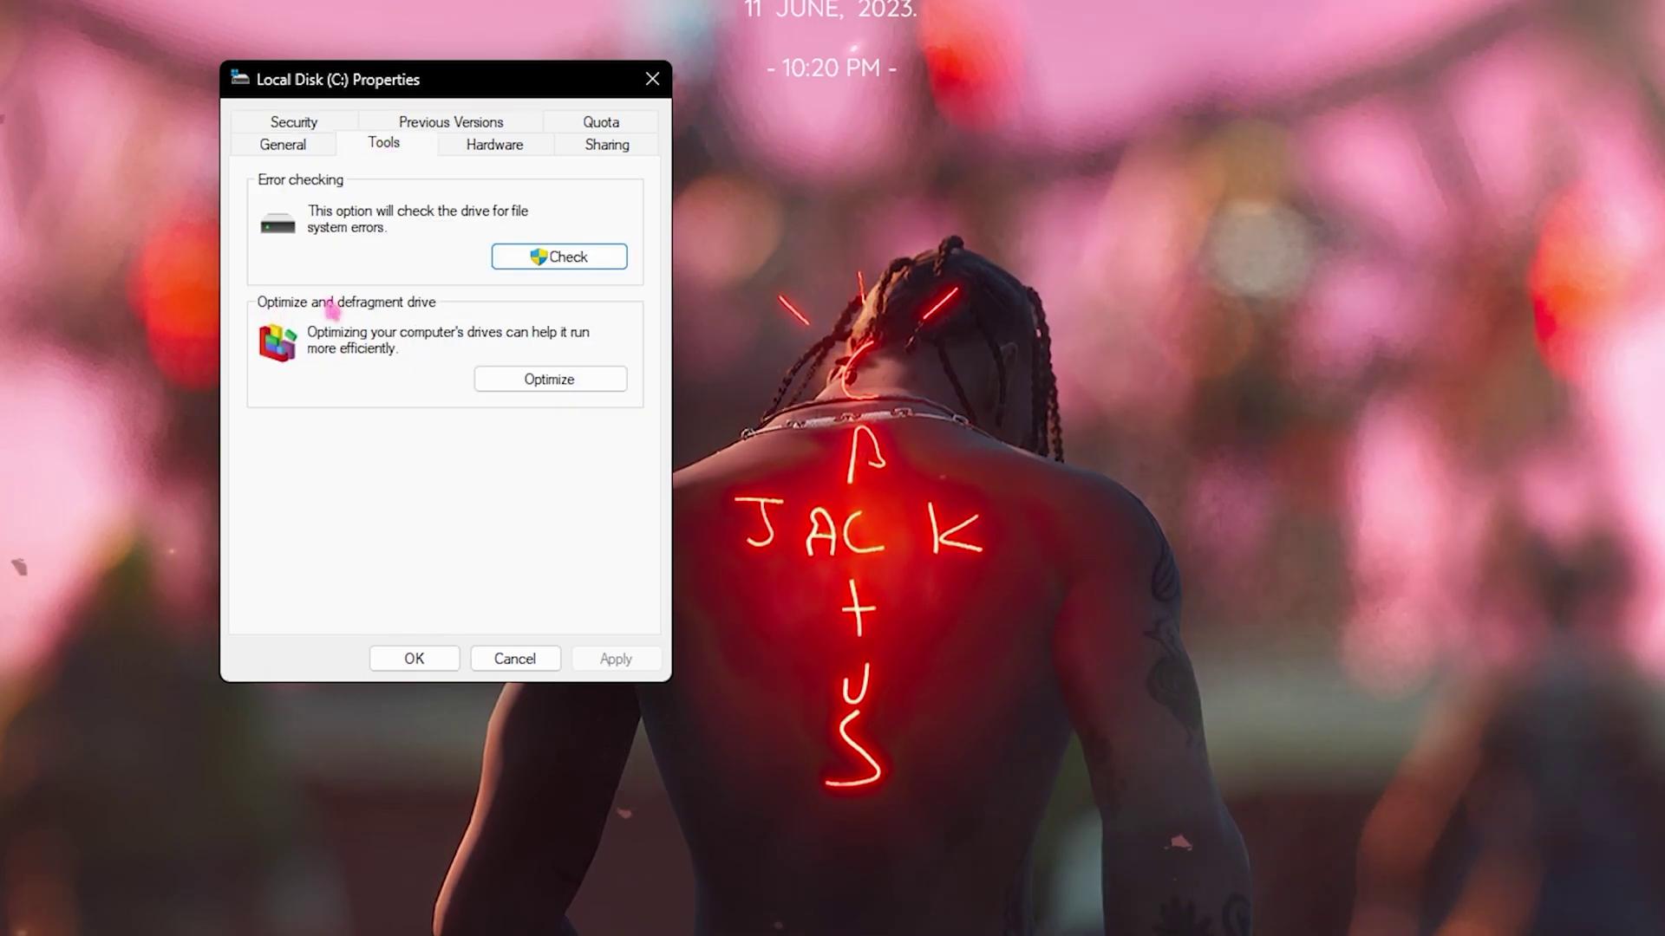
click(538, 386)
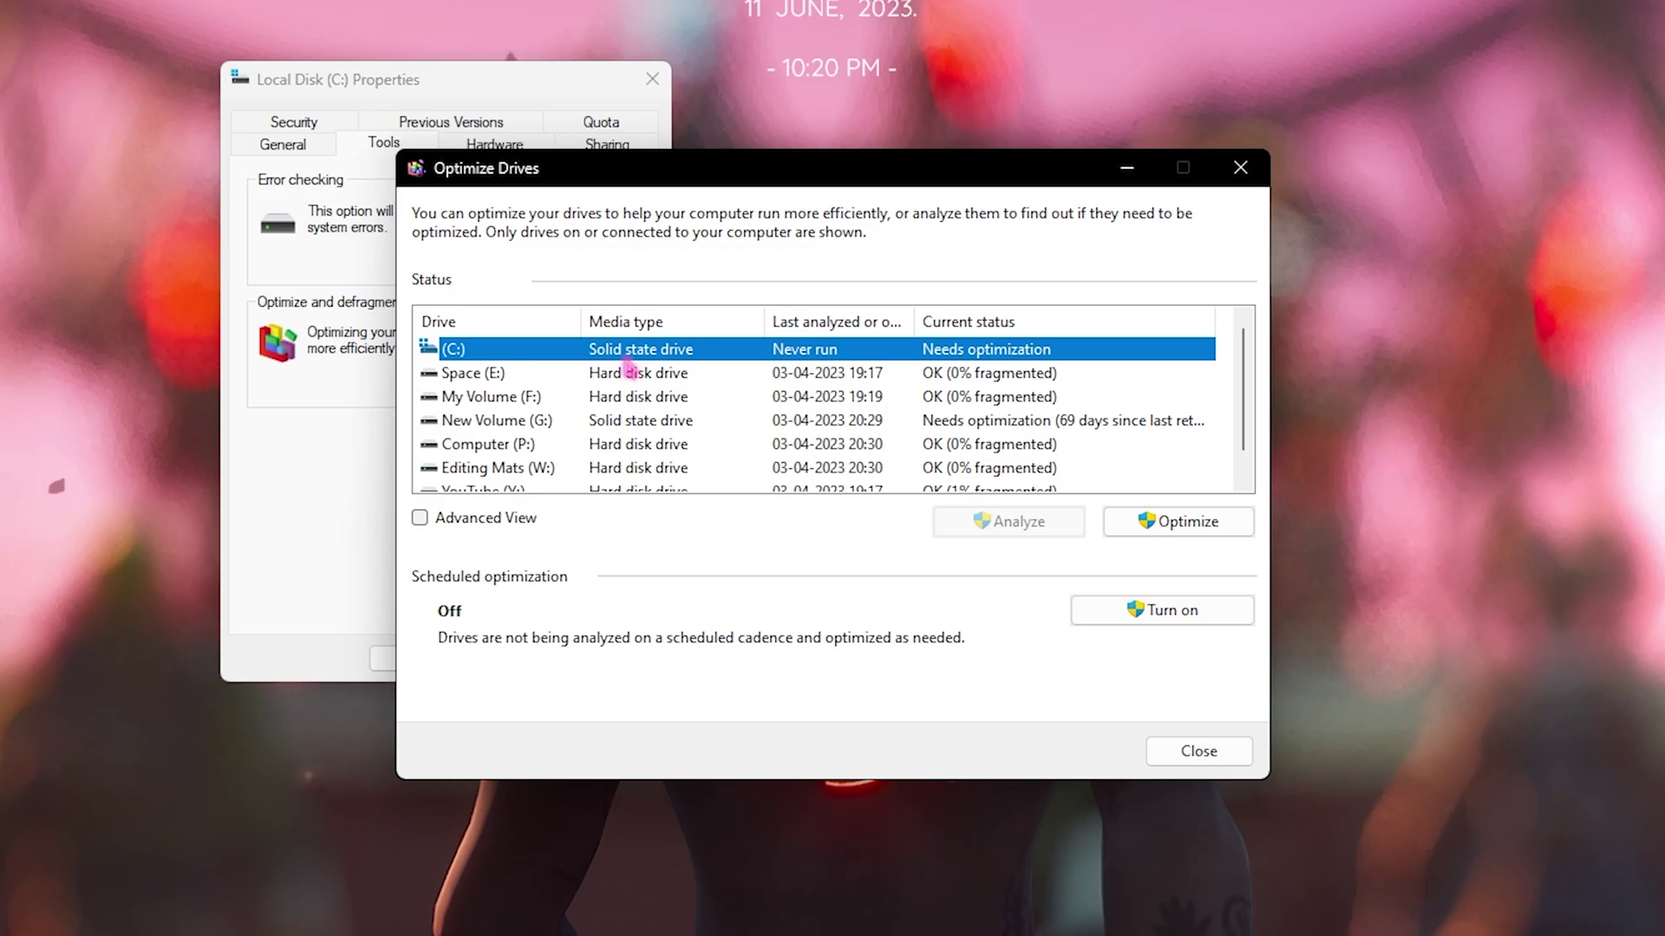
click(1185, 517)
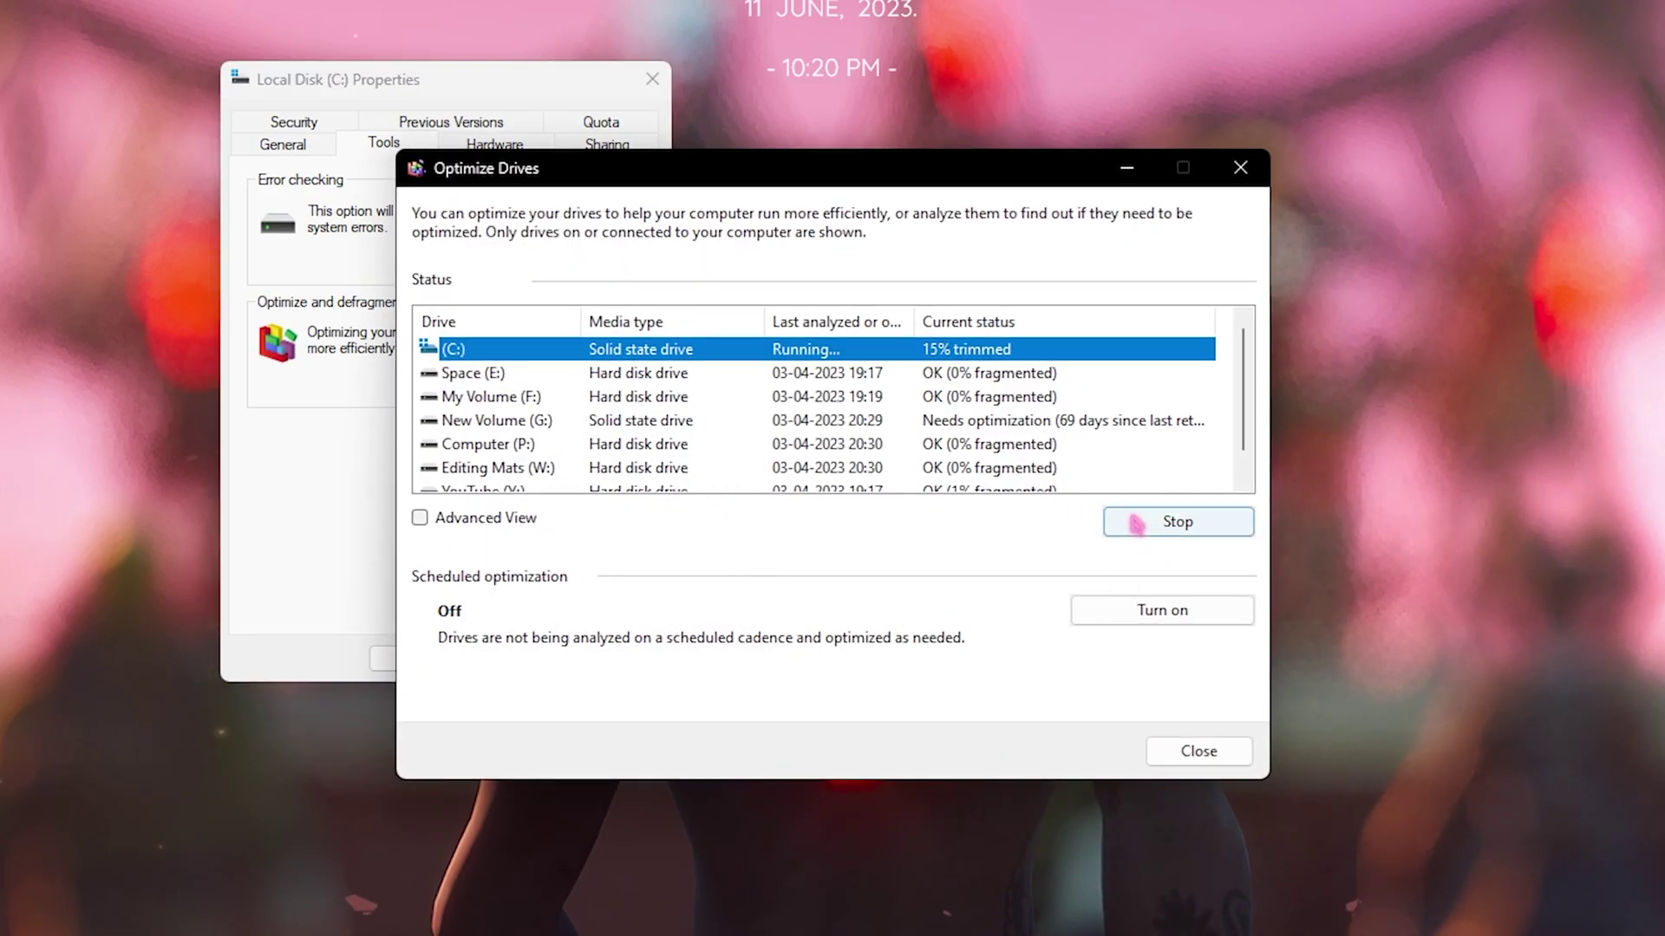
click(951, 368)
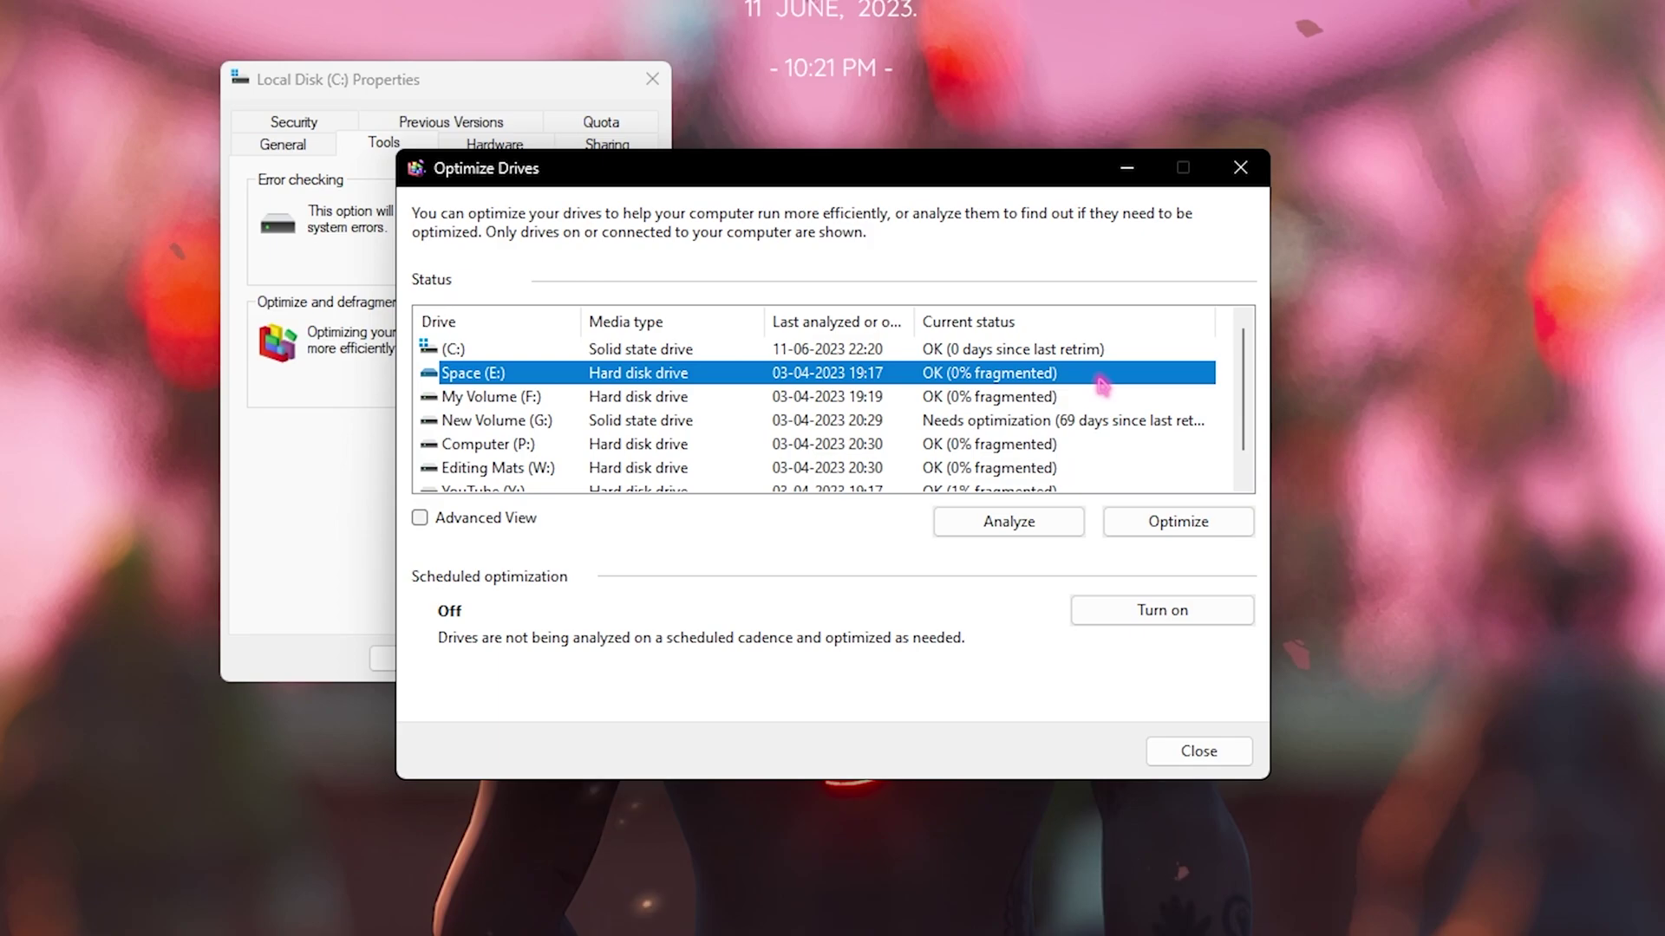
click(641, 349)
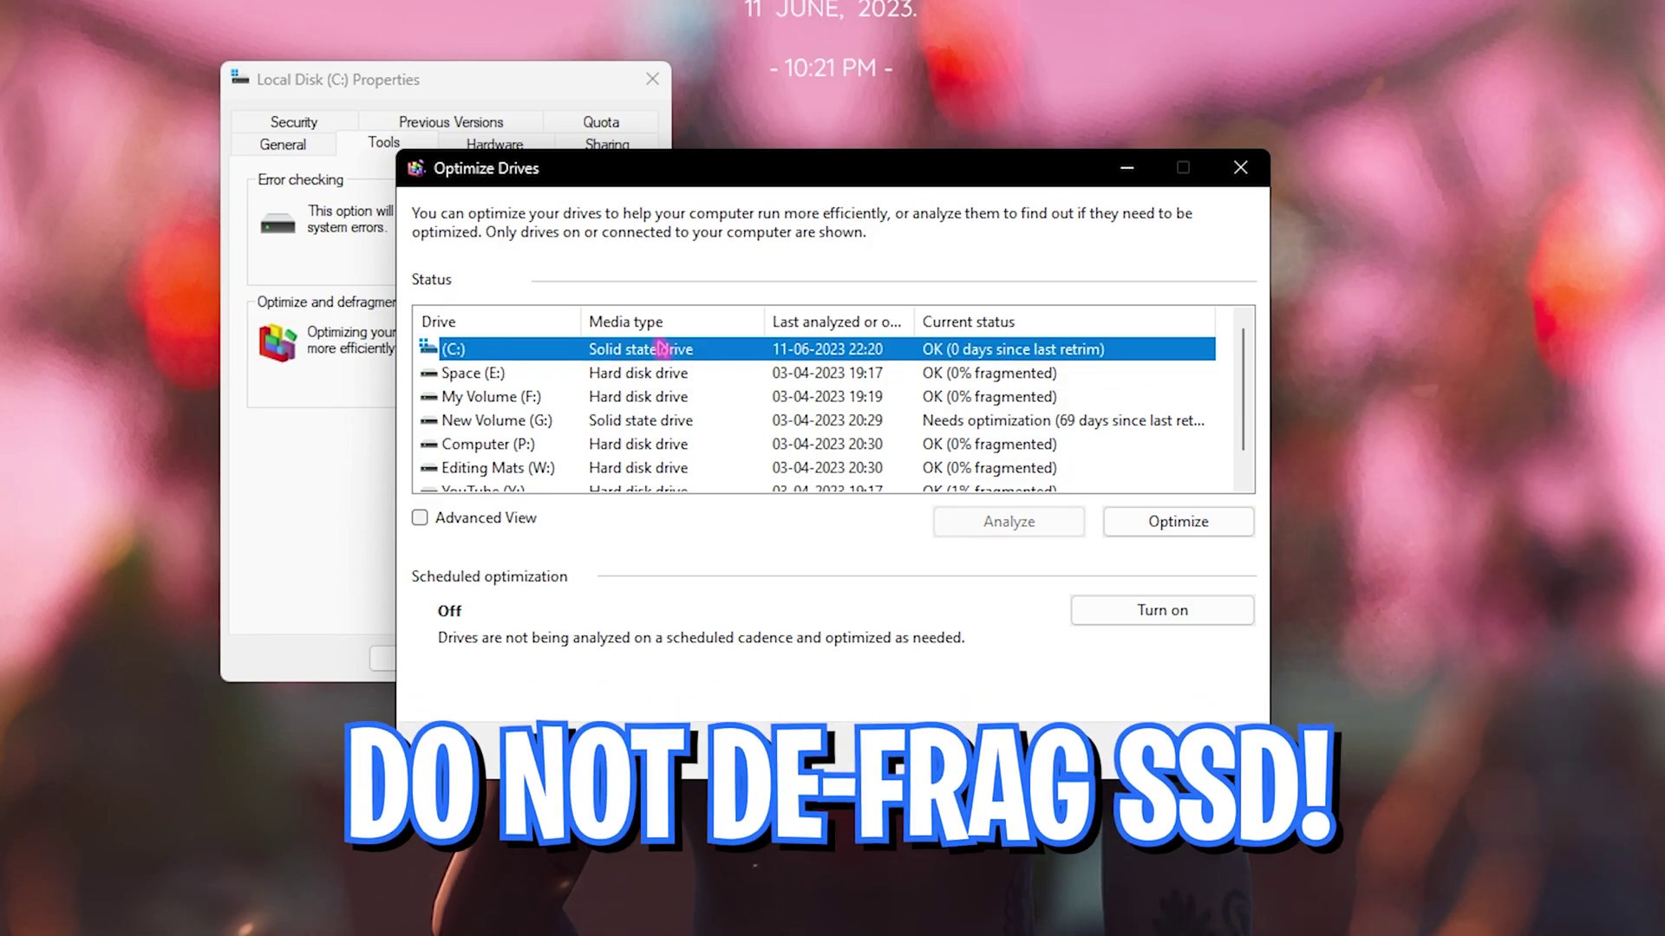
click(650, 371)
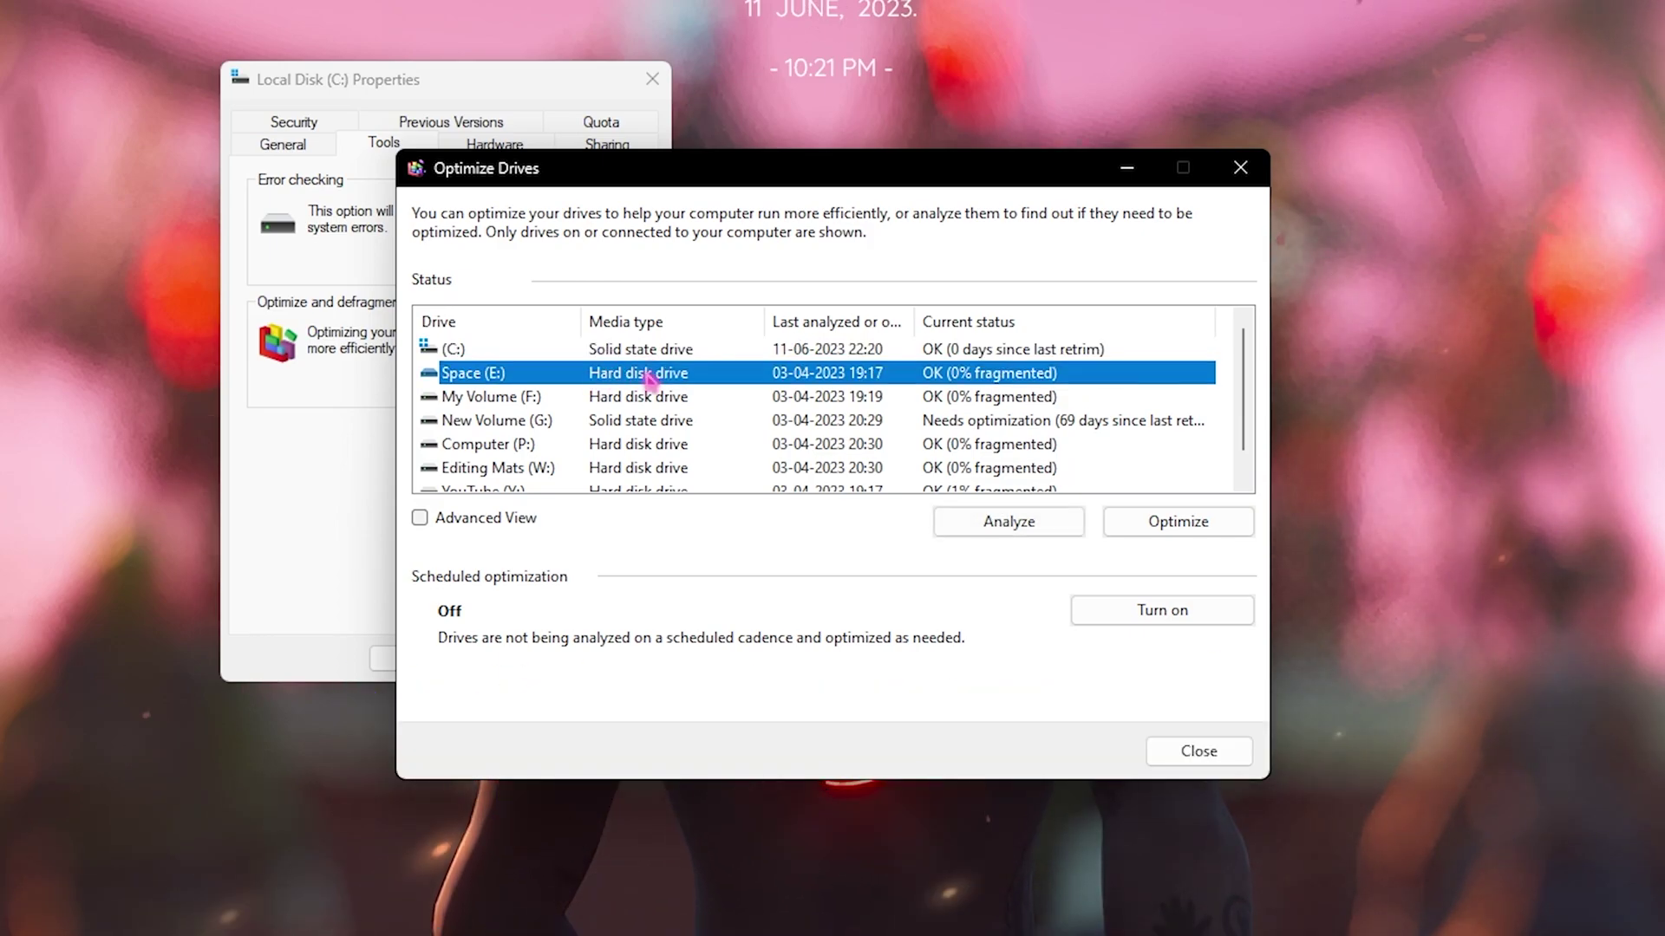
click(675, 351)
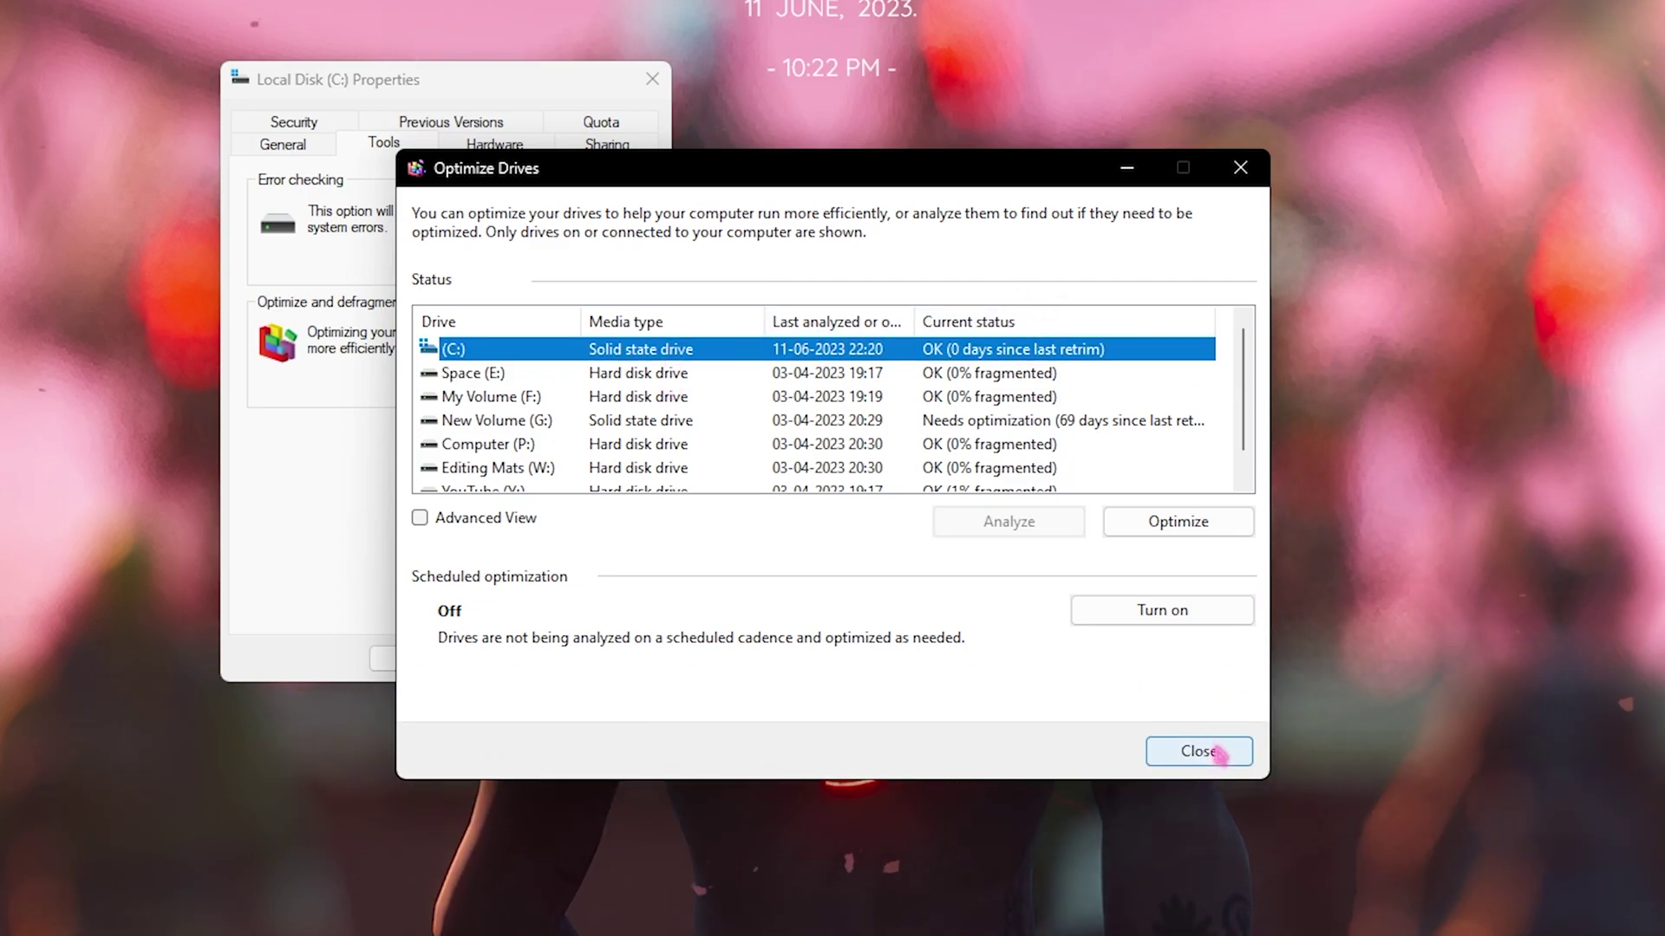
click(1206, 752)
click(652, 79)
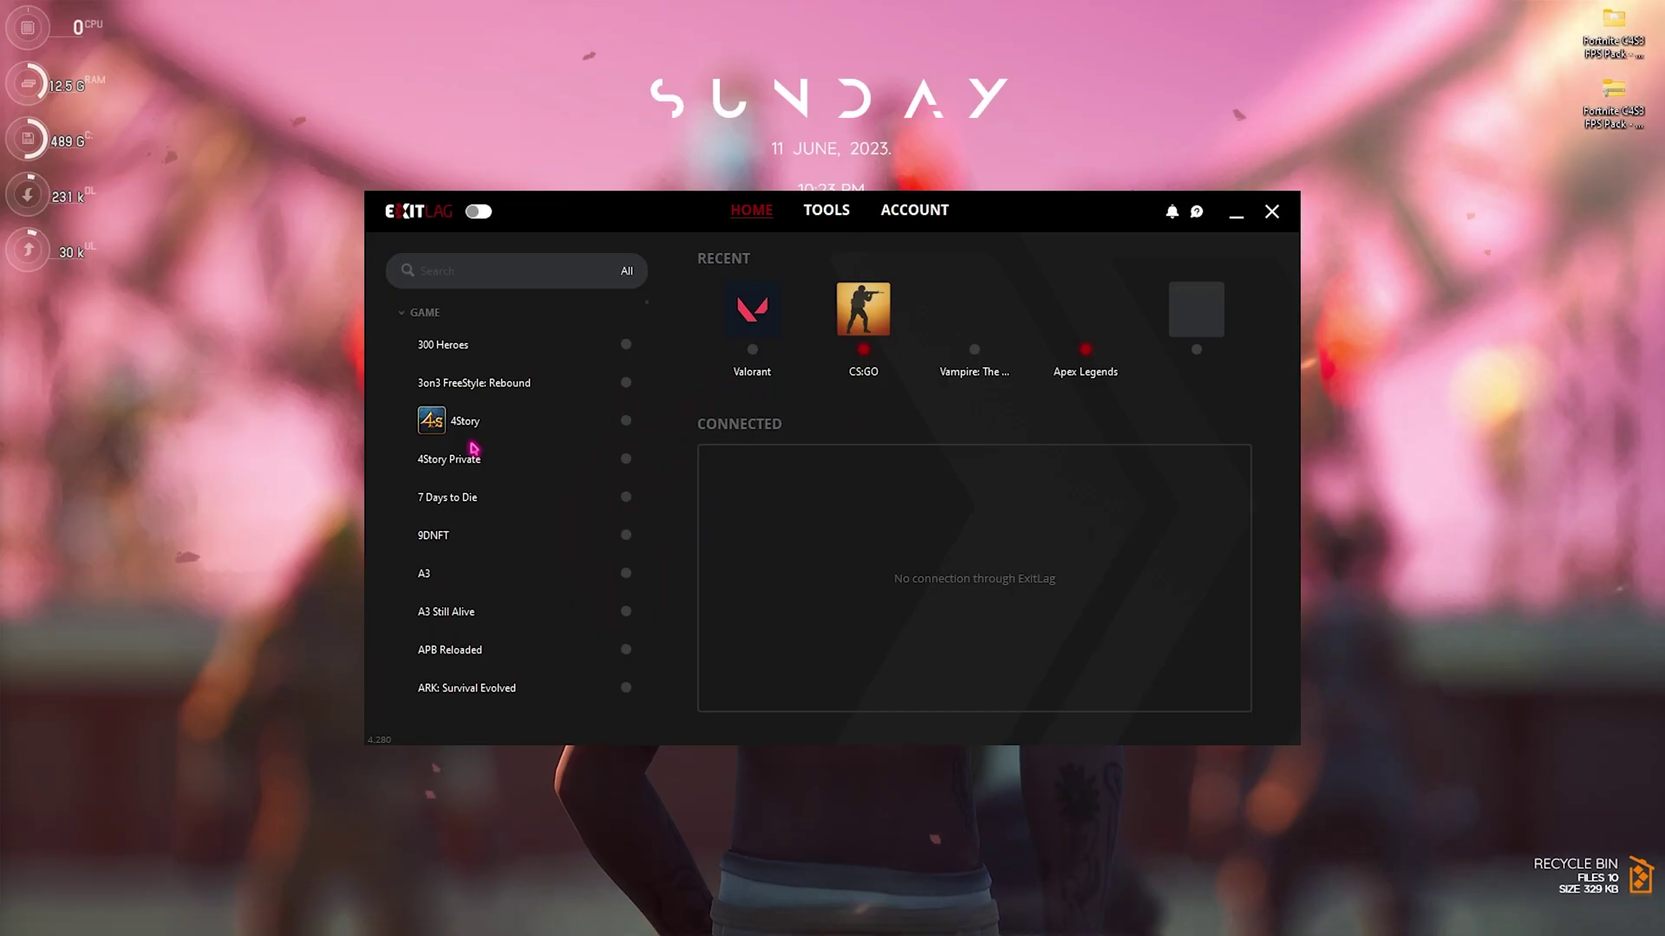
Turn on ExitLag, search its game list for "fort" and open Fortnite's route settings
click(482, 215)
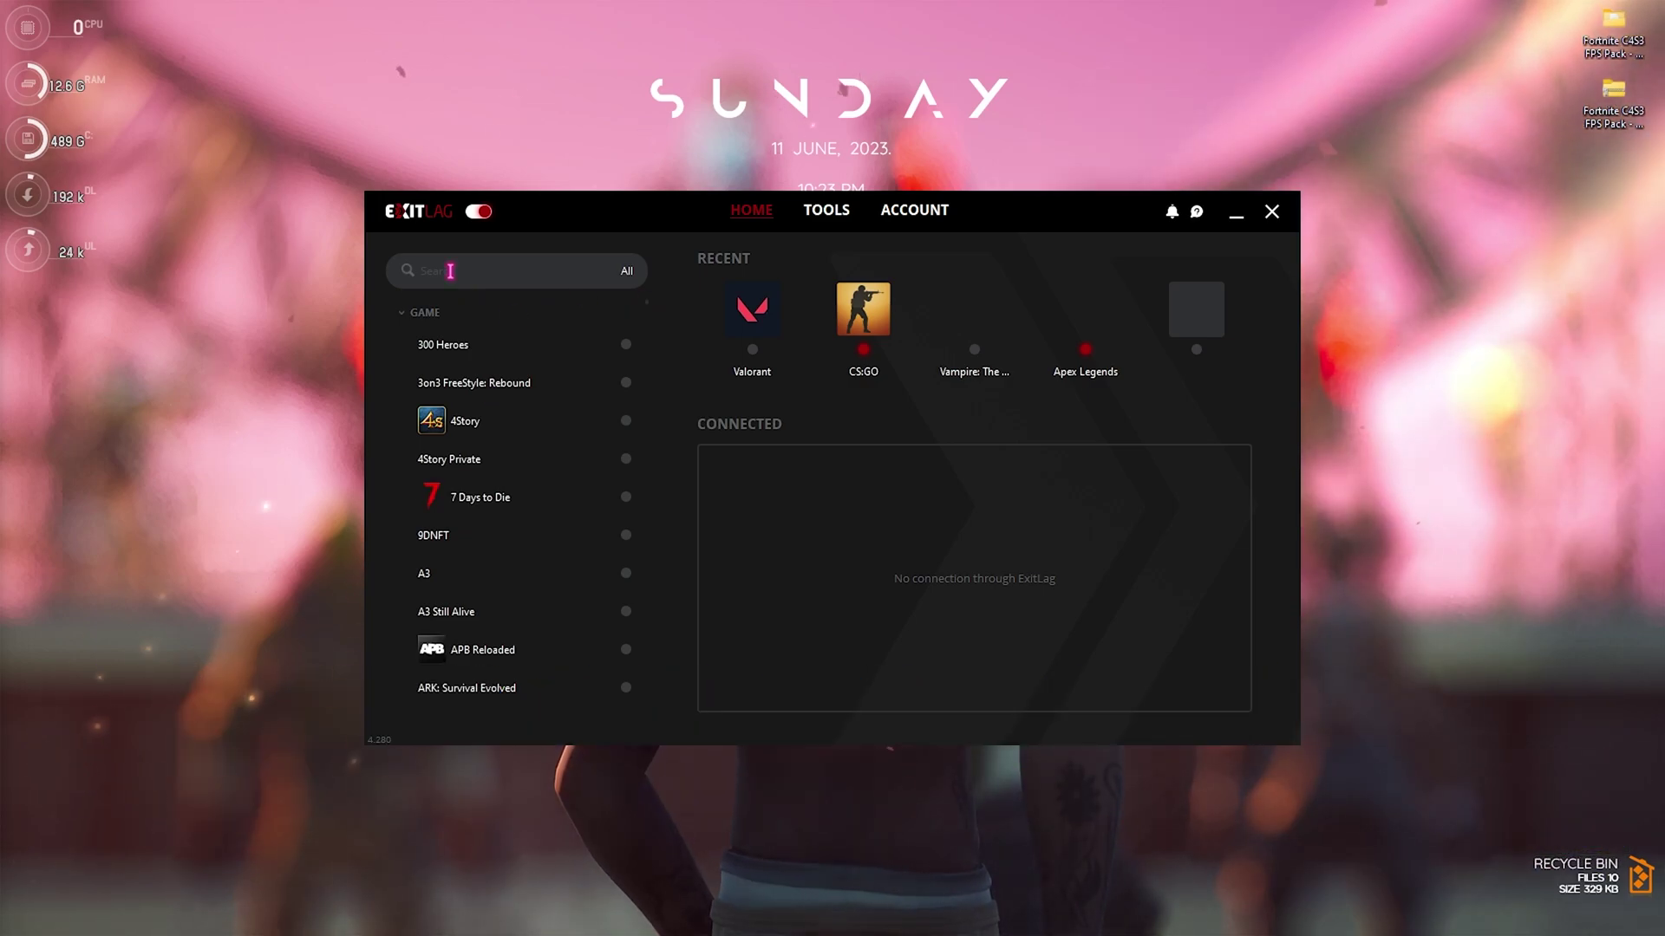
click(450, 270)
text(fort)
click(506, 358)
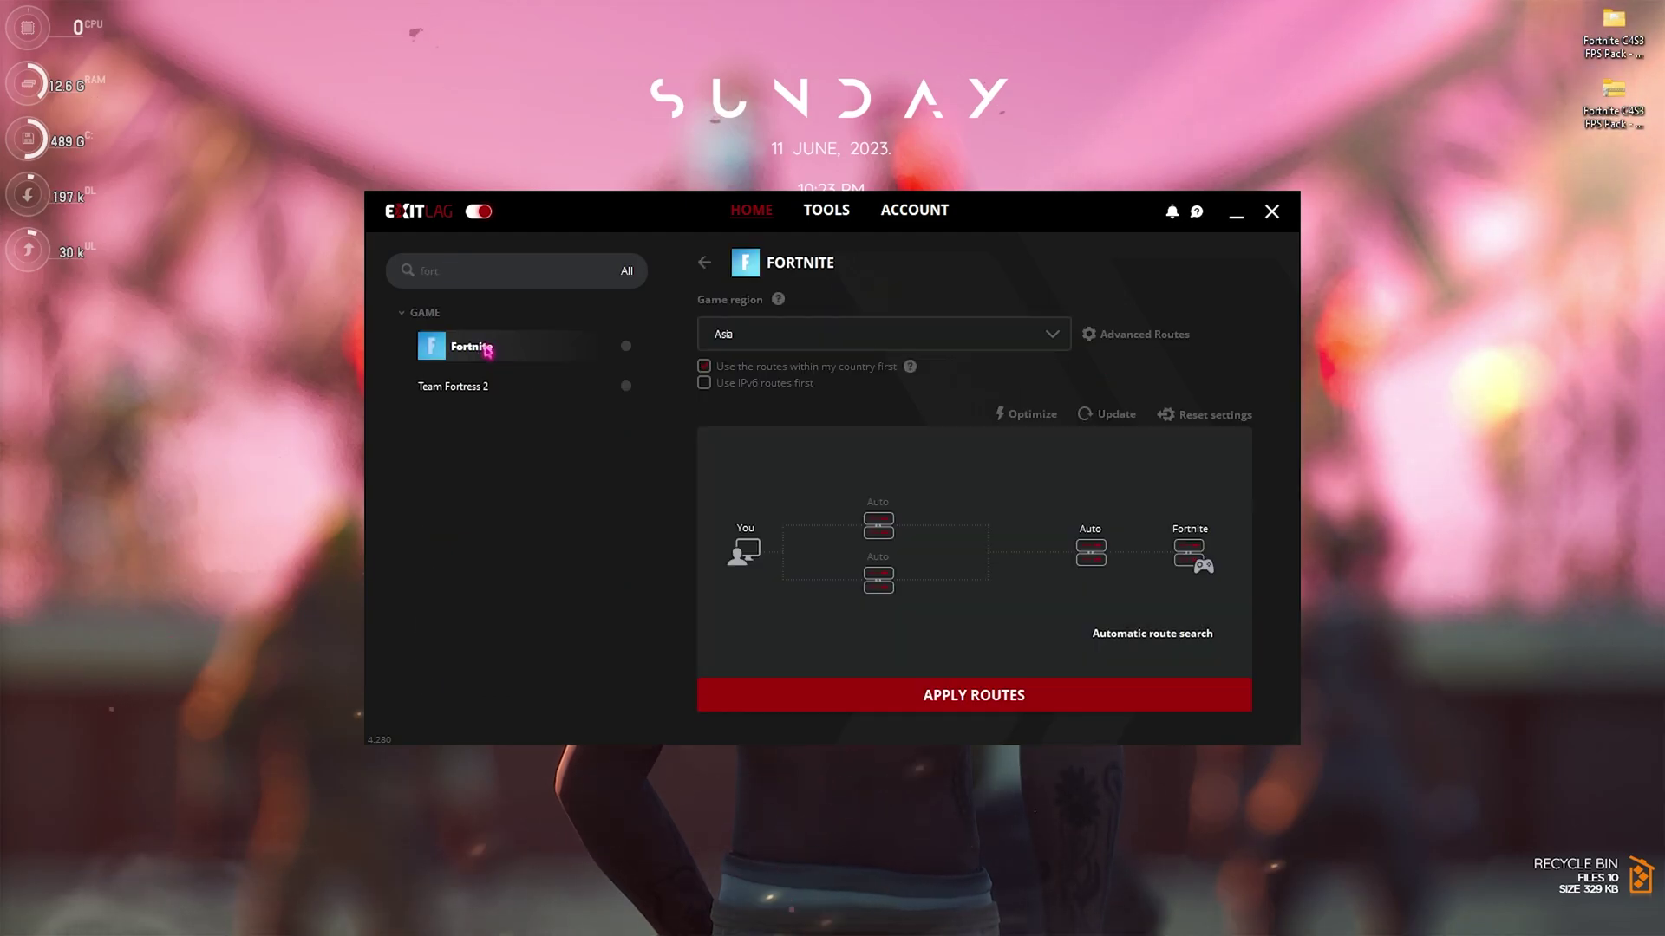
Set Fortnite's game region to AE Dubai01 and apply the routes
click(763, 331)
scroll(763, 511, down, 10)
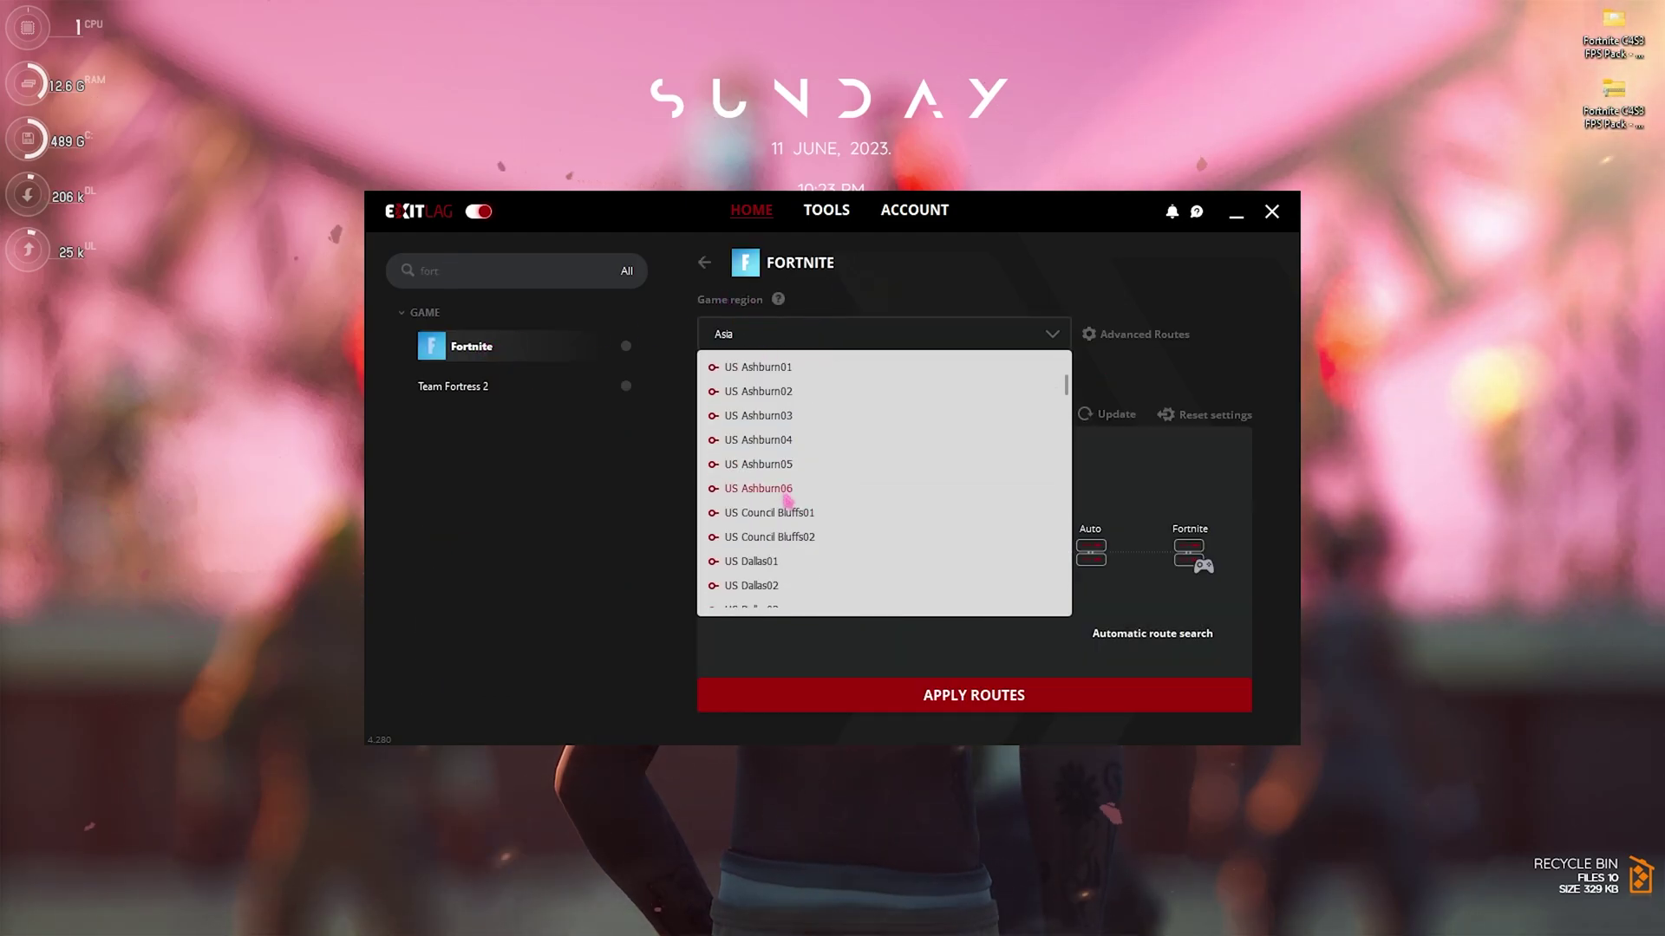
scroll(788, 491, down, 6)
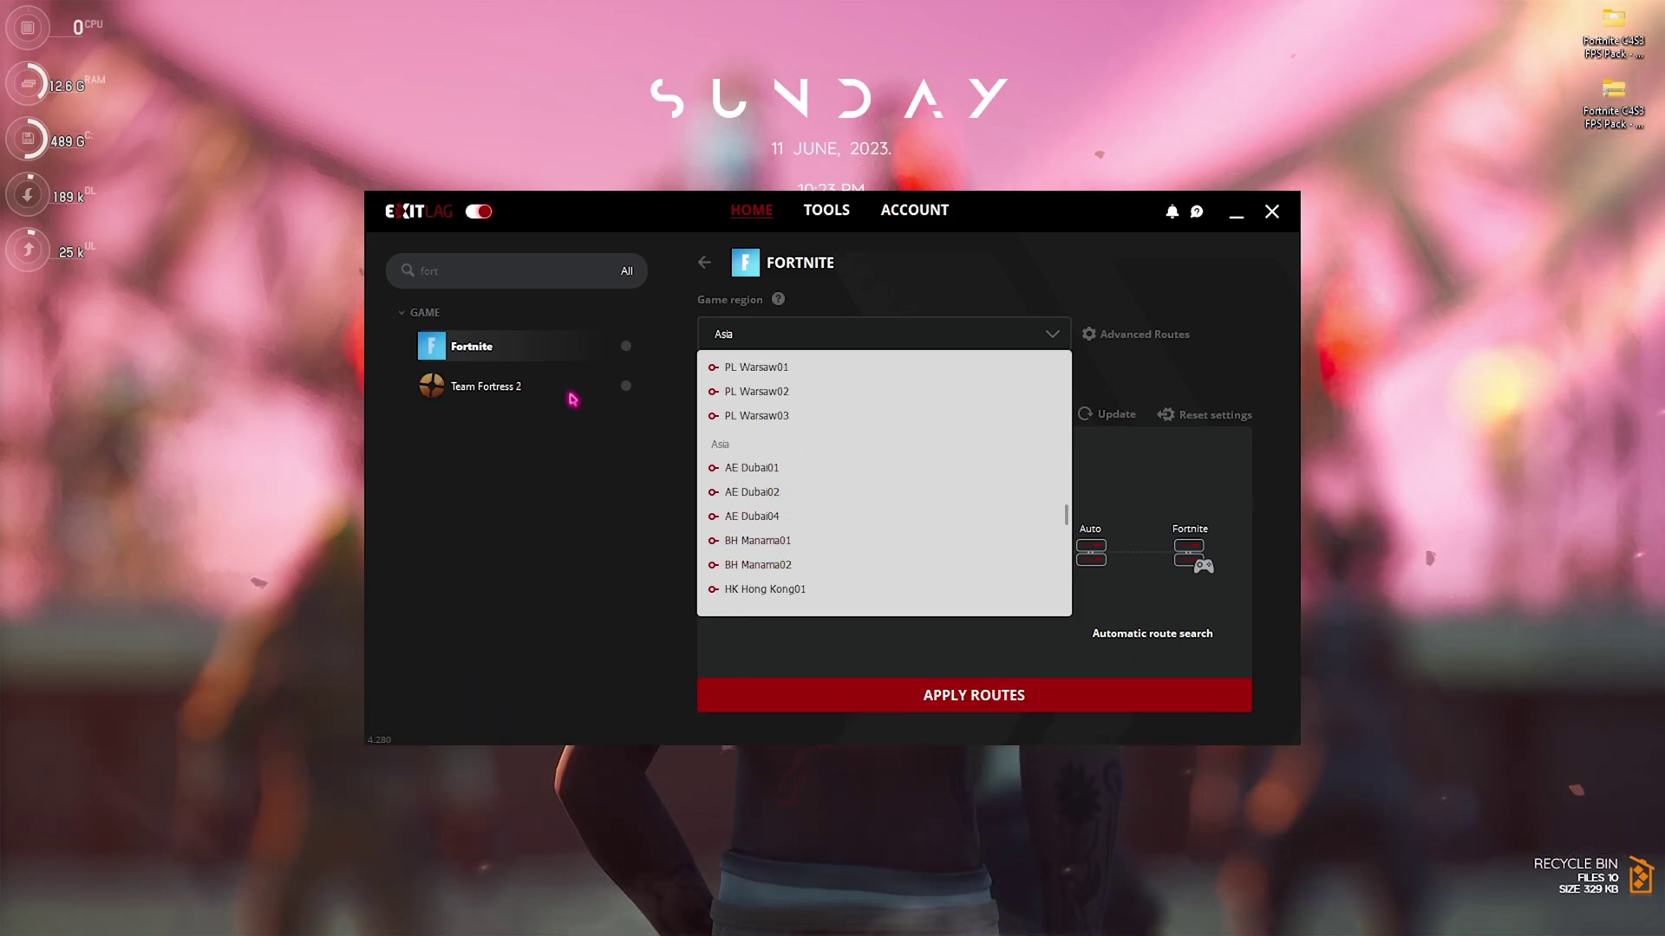
scroll(737, 520, down, 3)
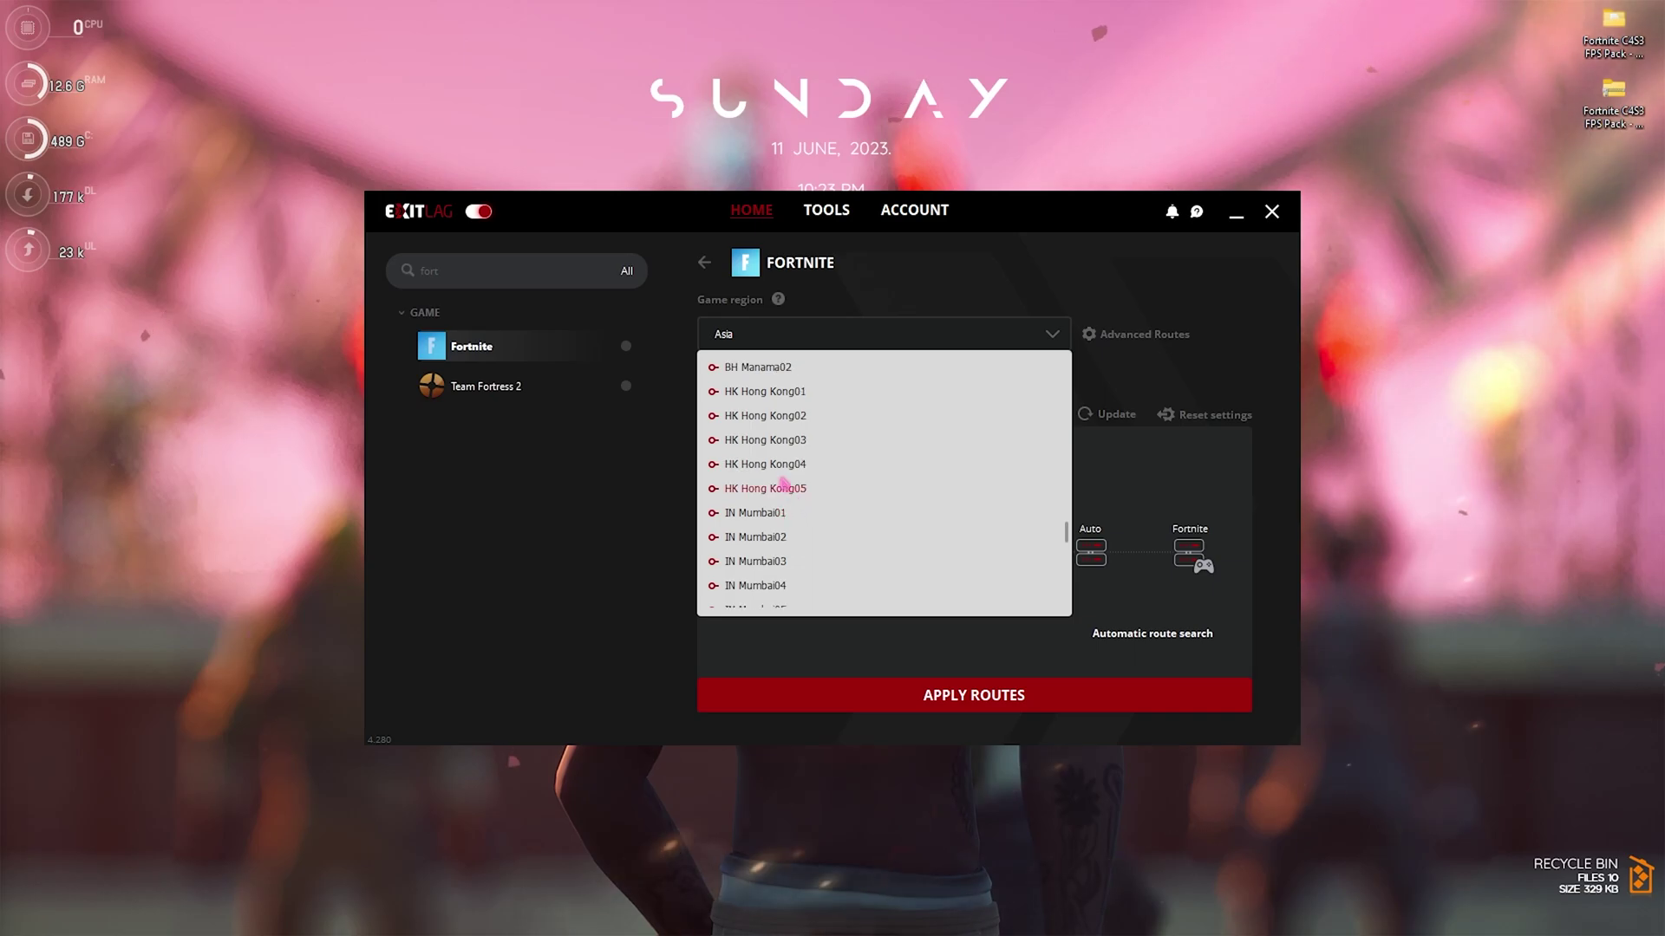
scroll(763, 430, up, 1)
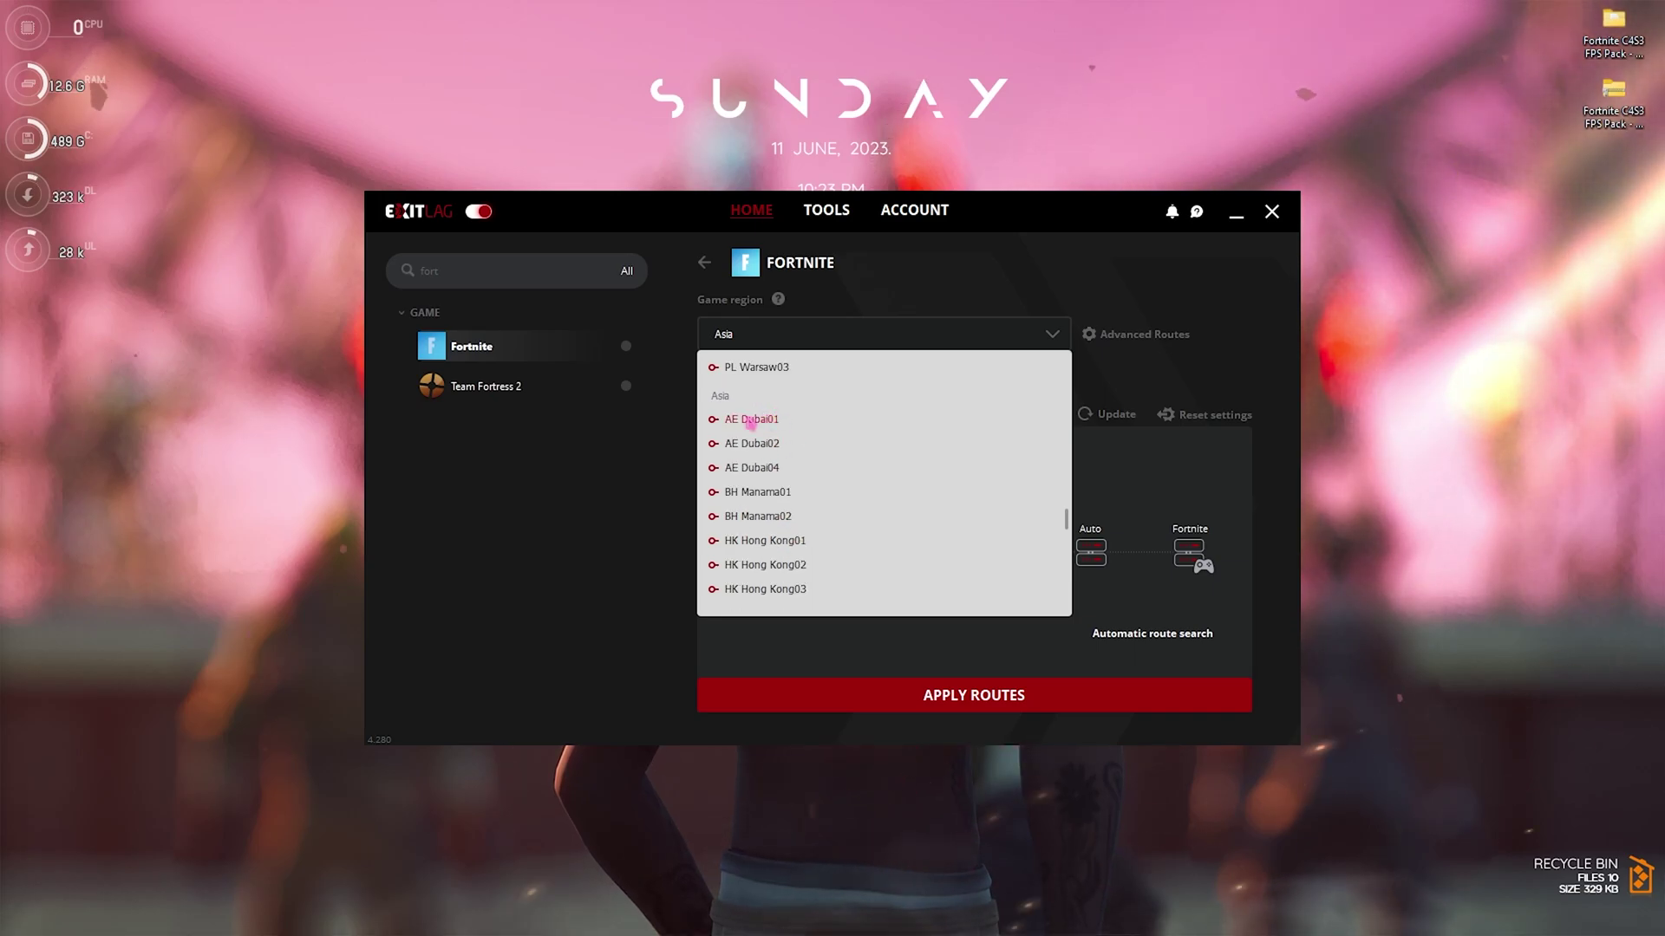
click(756, 420)
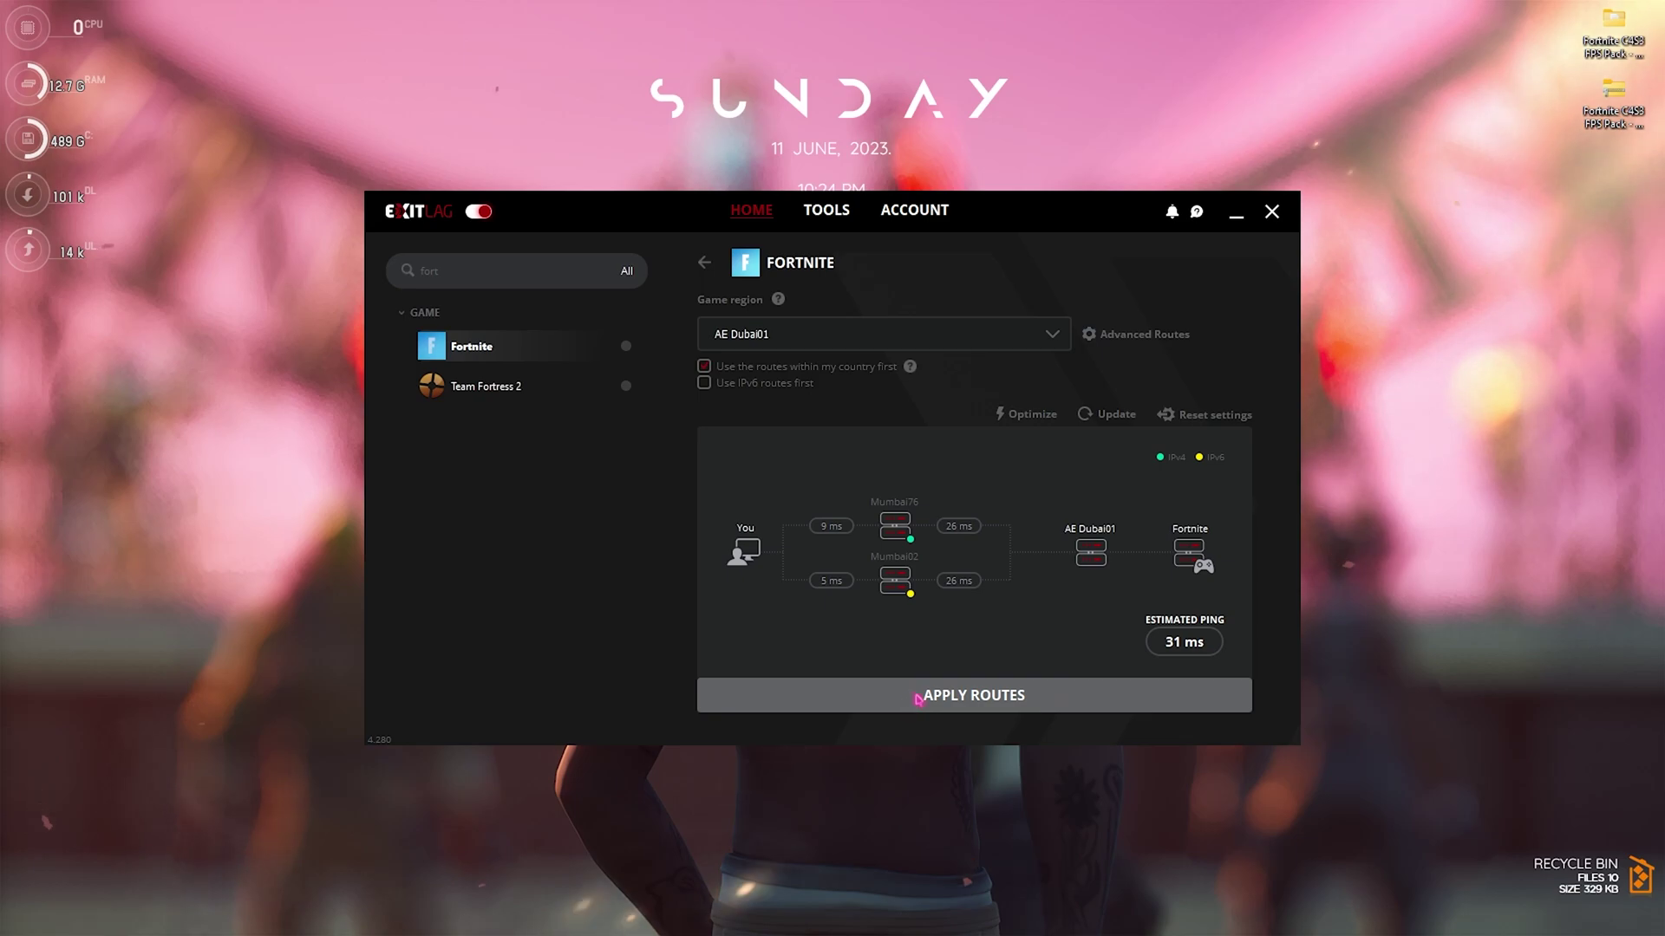
click(1097, 695)
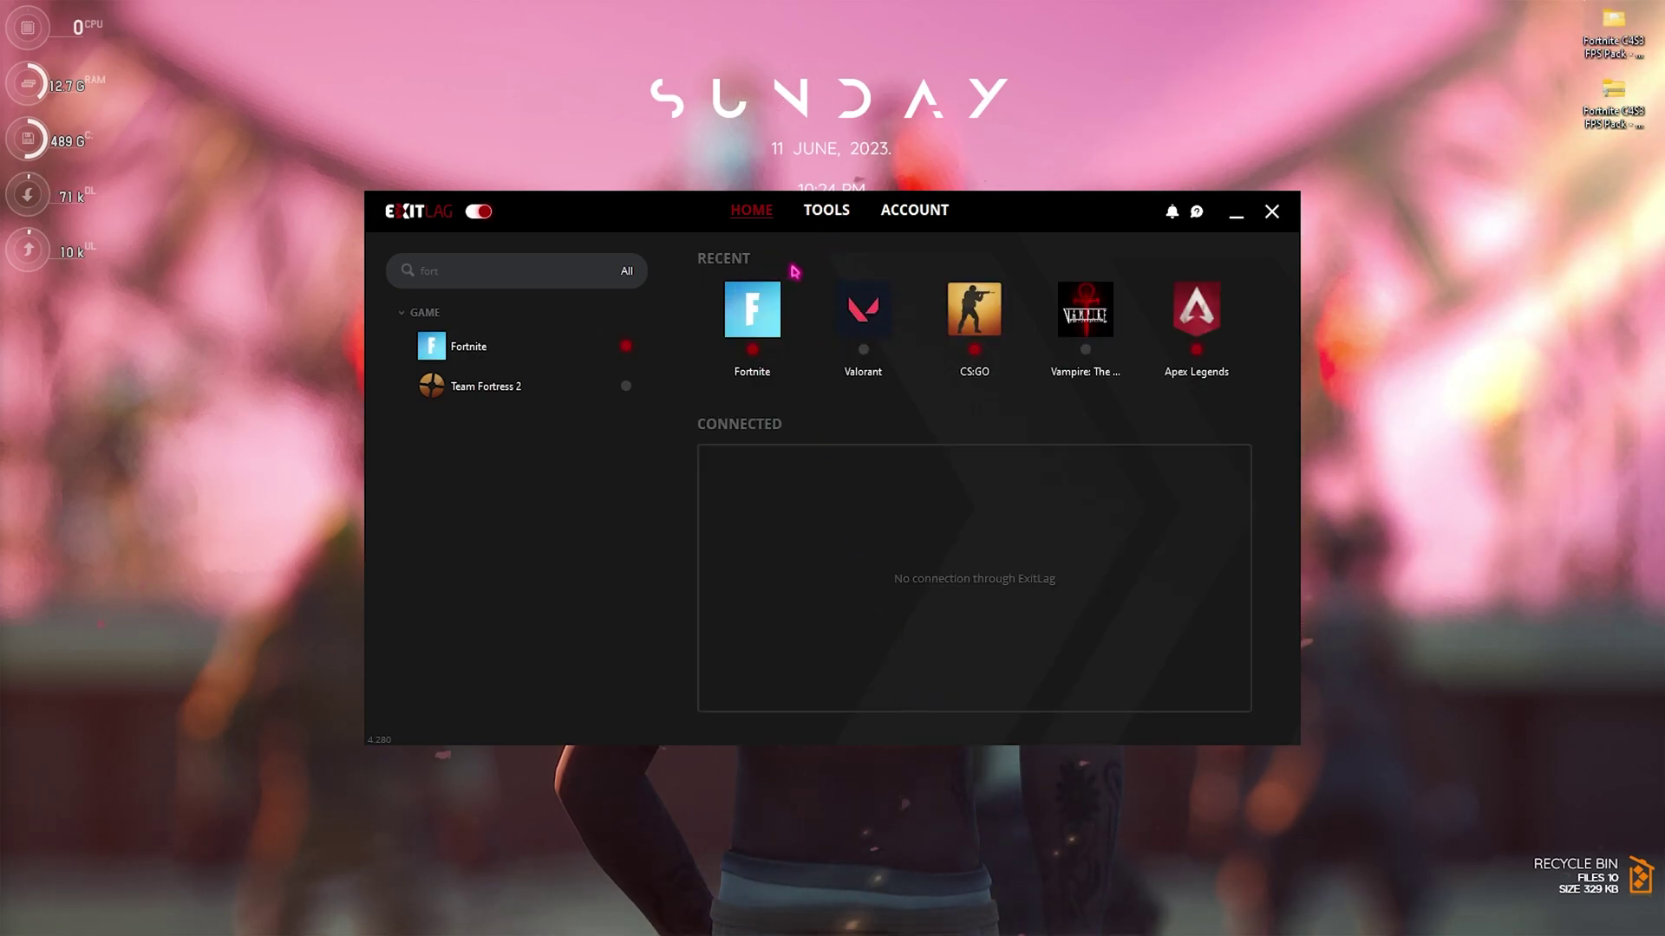
Open the FPS Boost settings among ExitLag's tools
click(826, 211)
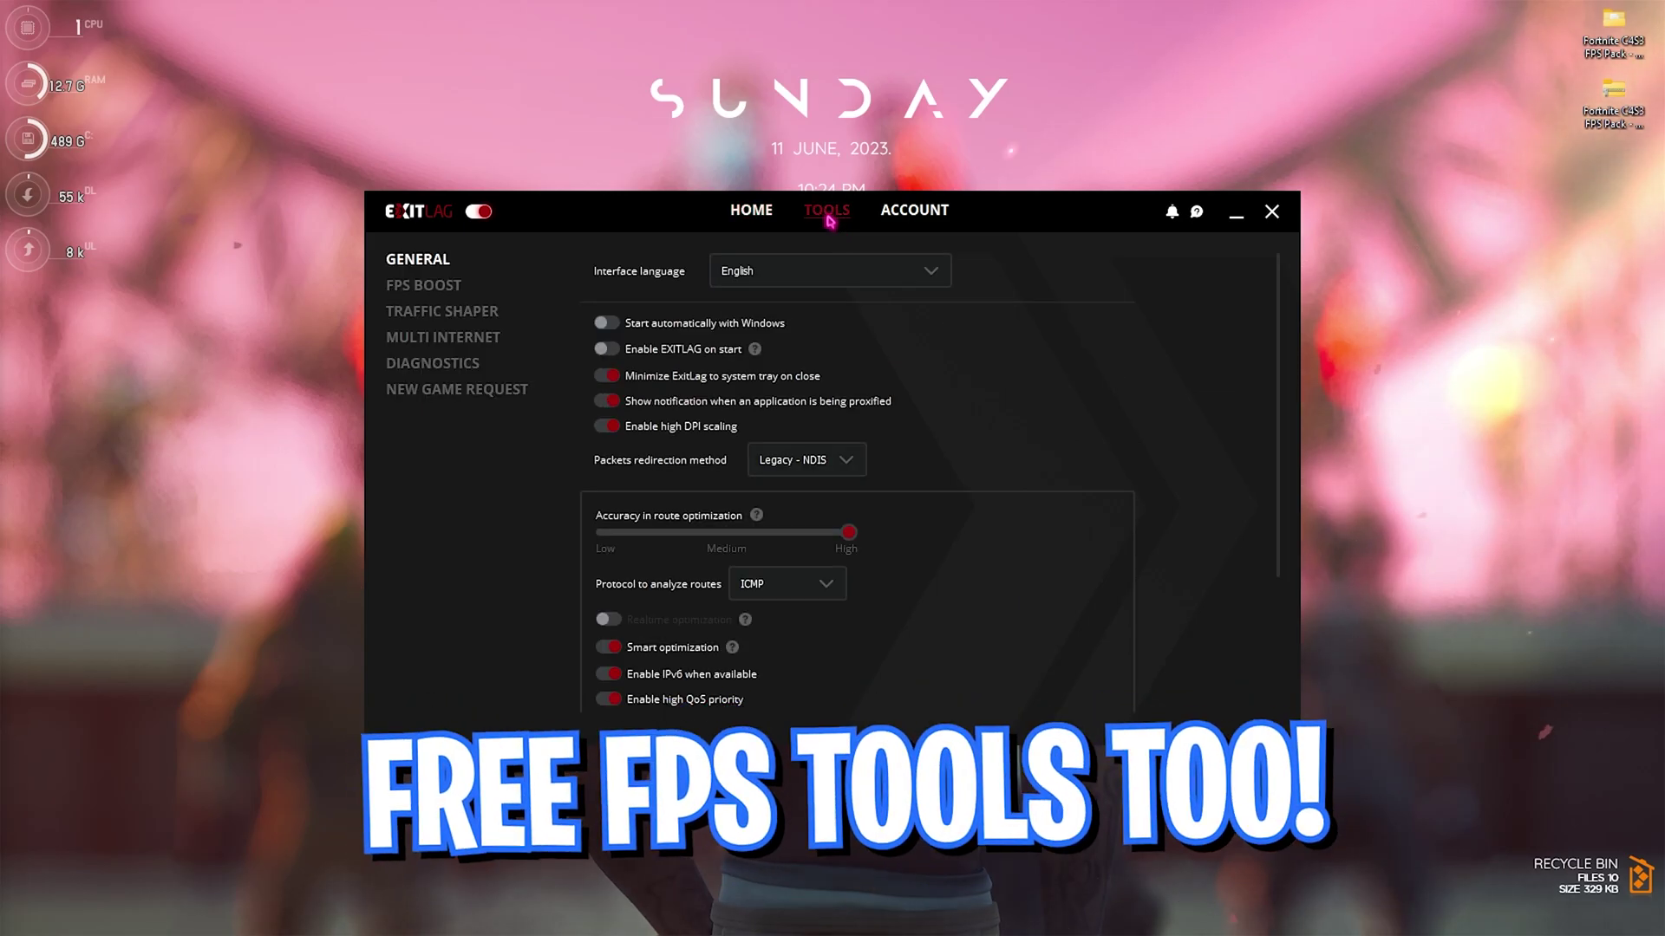
click(421, 287)
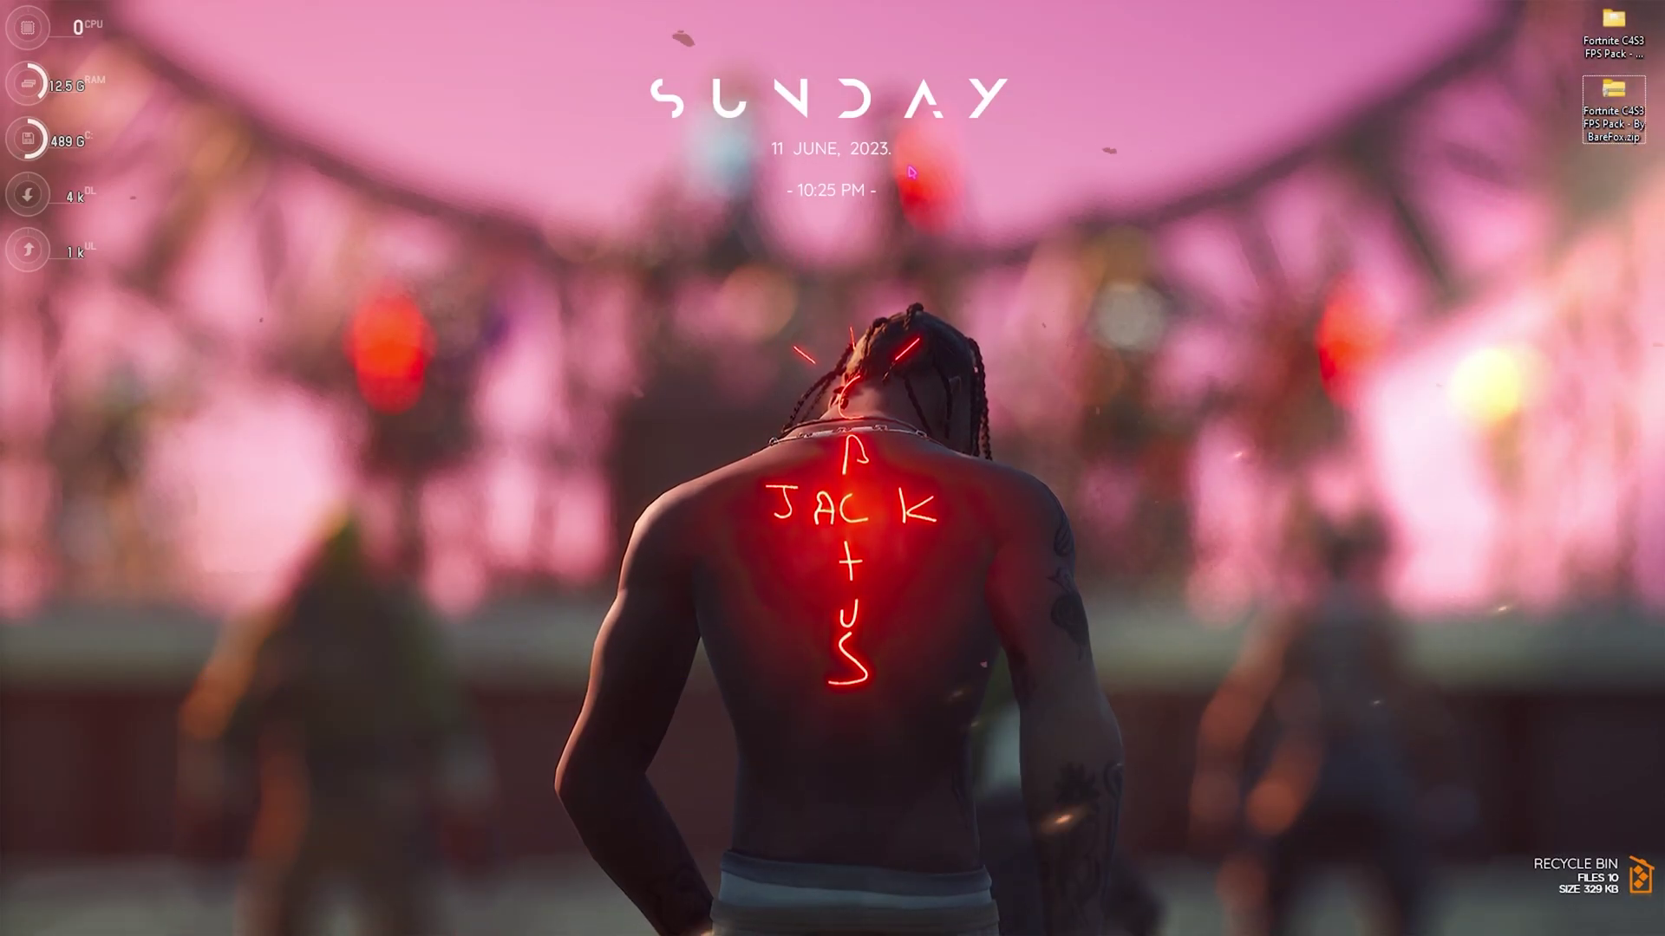
Create a system restore point described as "Fortnite FPS" with Local Disk (C:) selected, and close System Properties
key(super)
text(create a restore point)
key(Return)
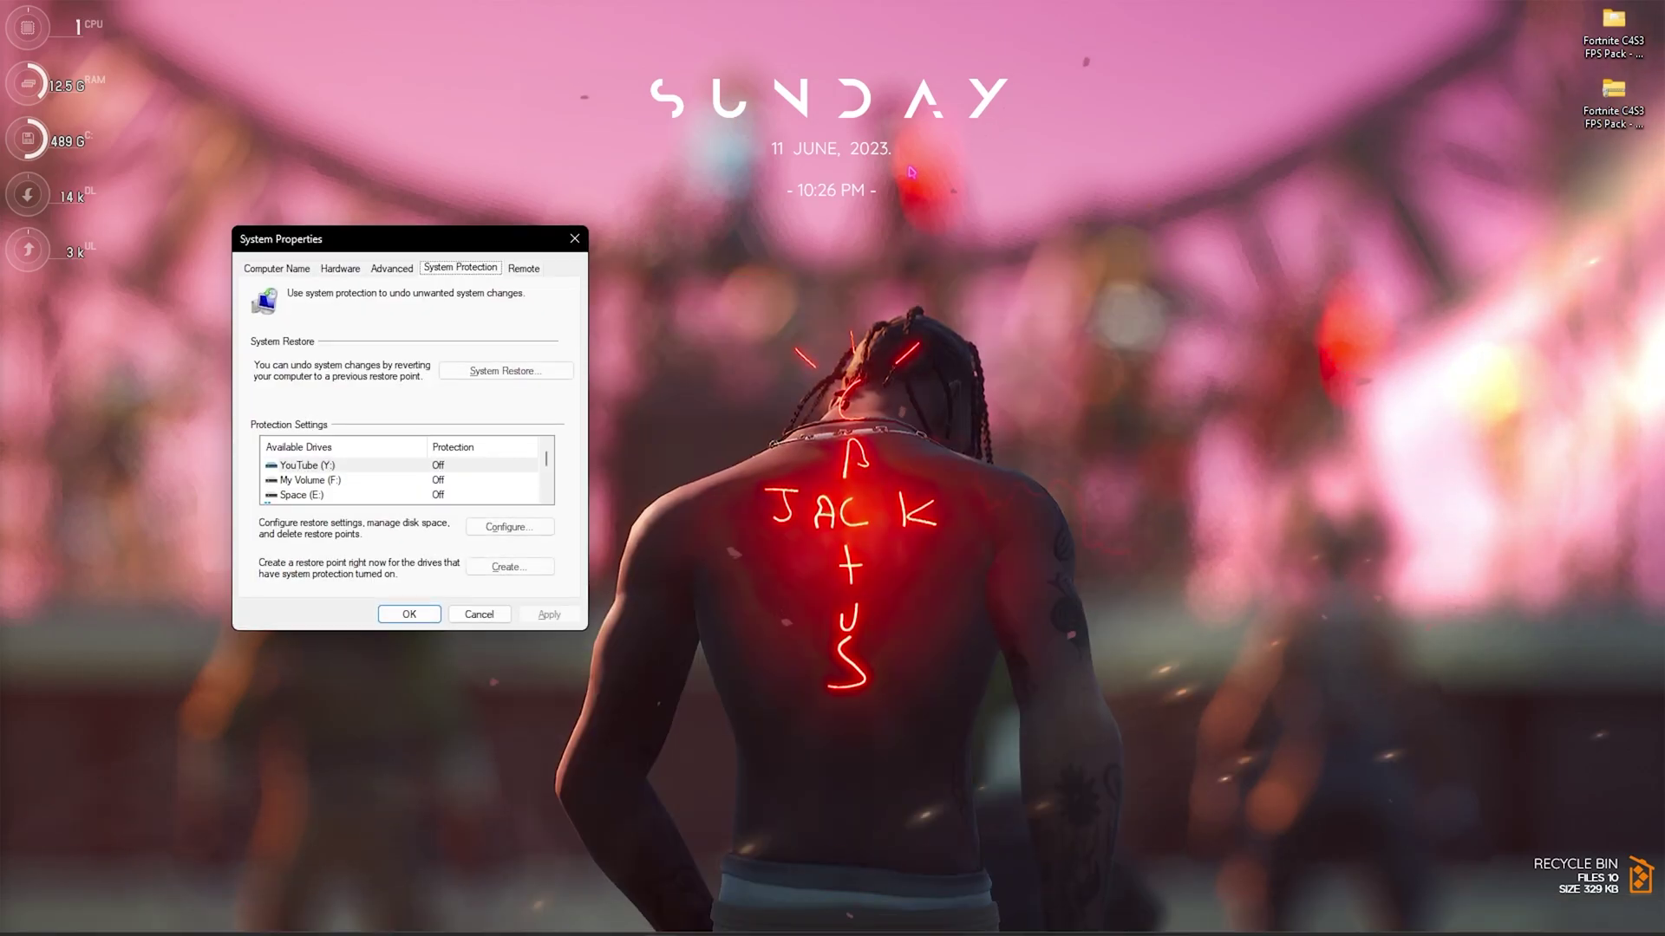
scroll(338, 482, down, 1)
click(328, 481)
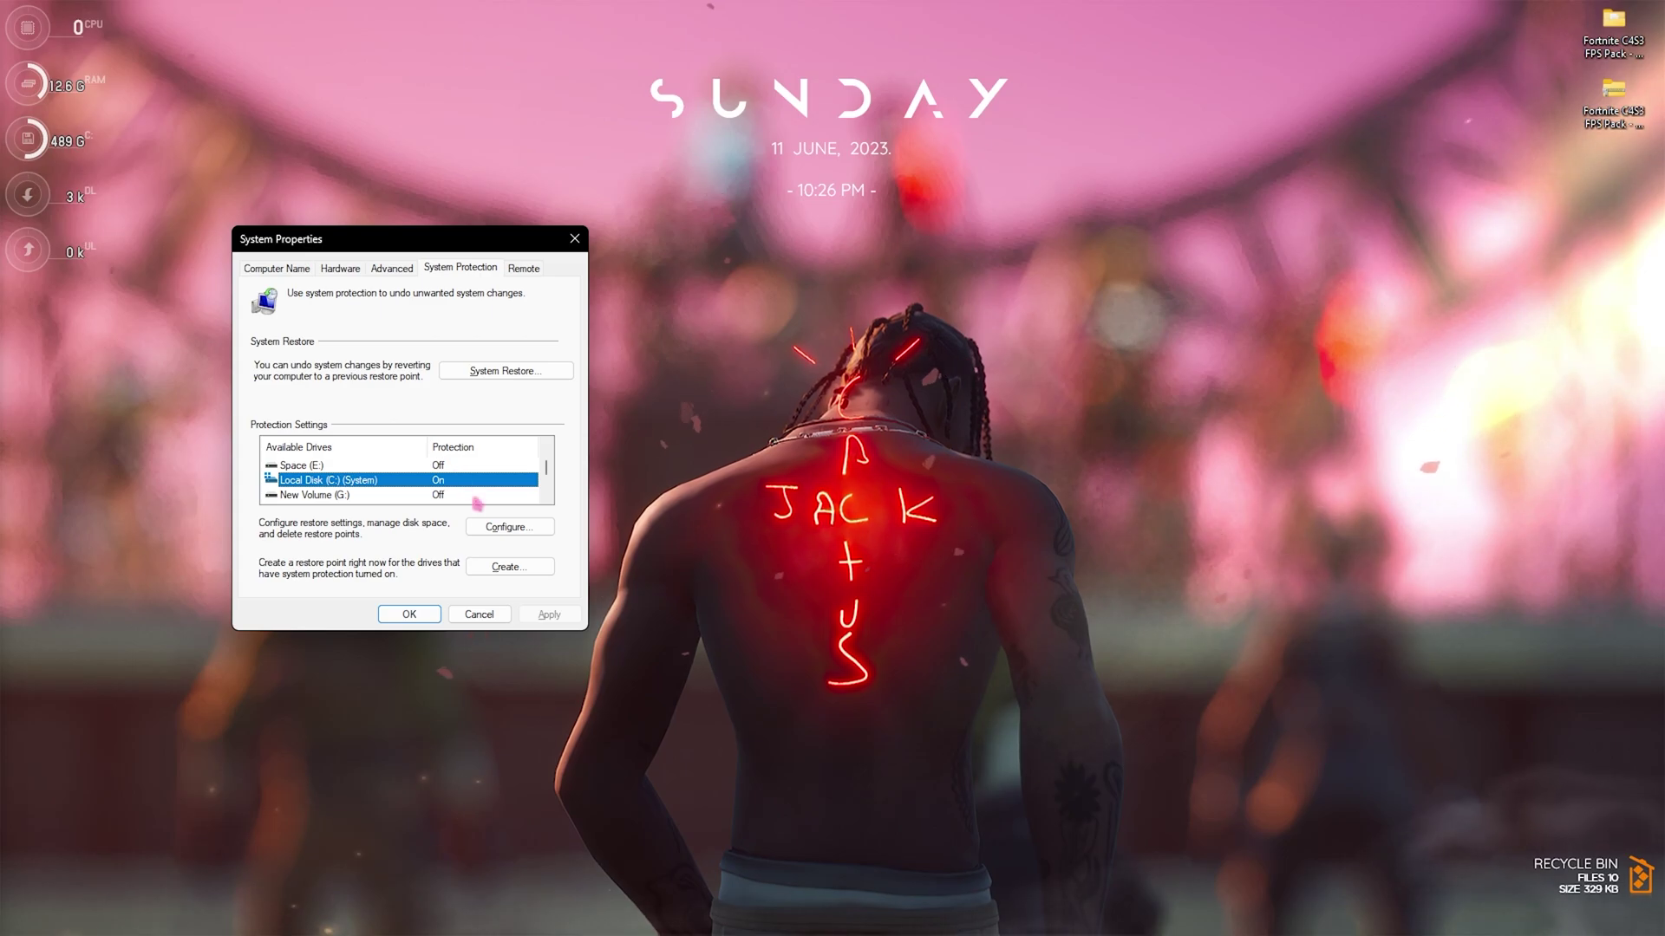
click(499, 566)
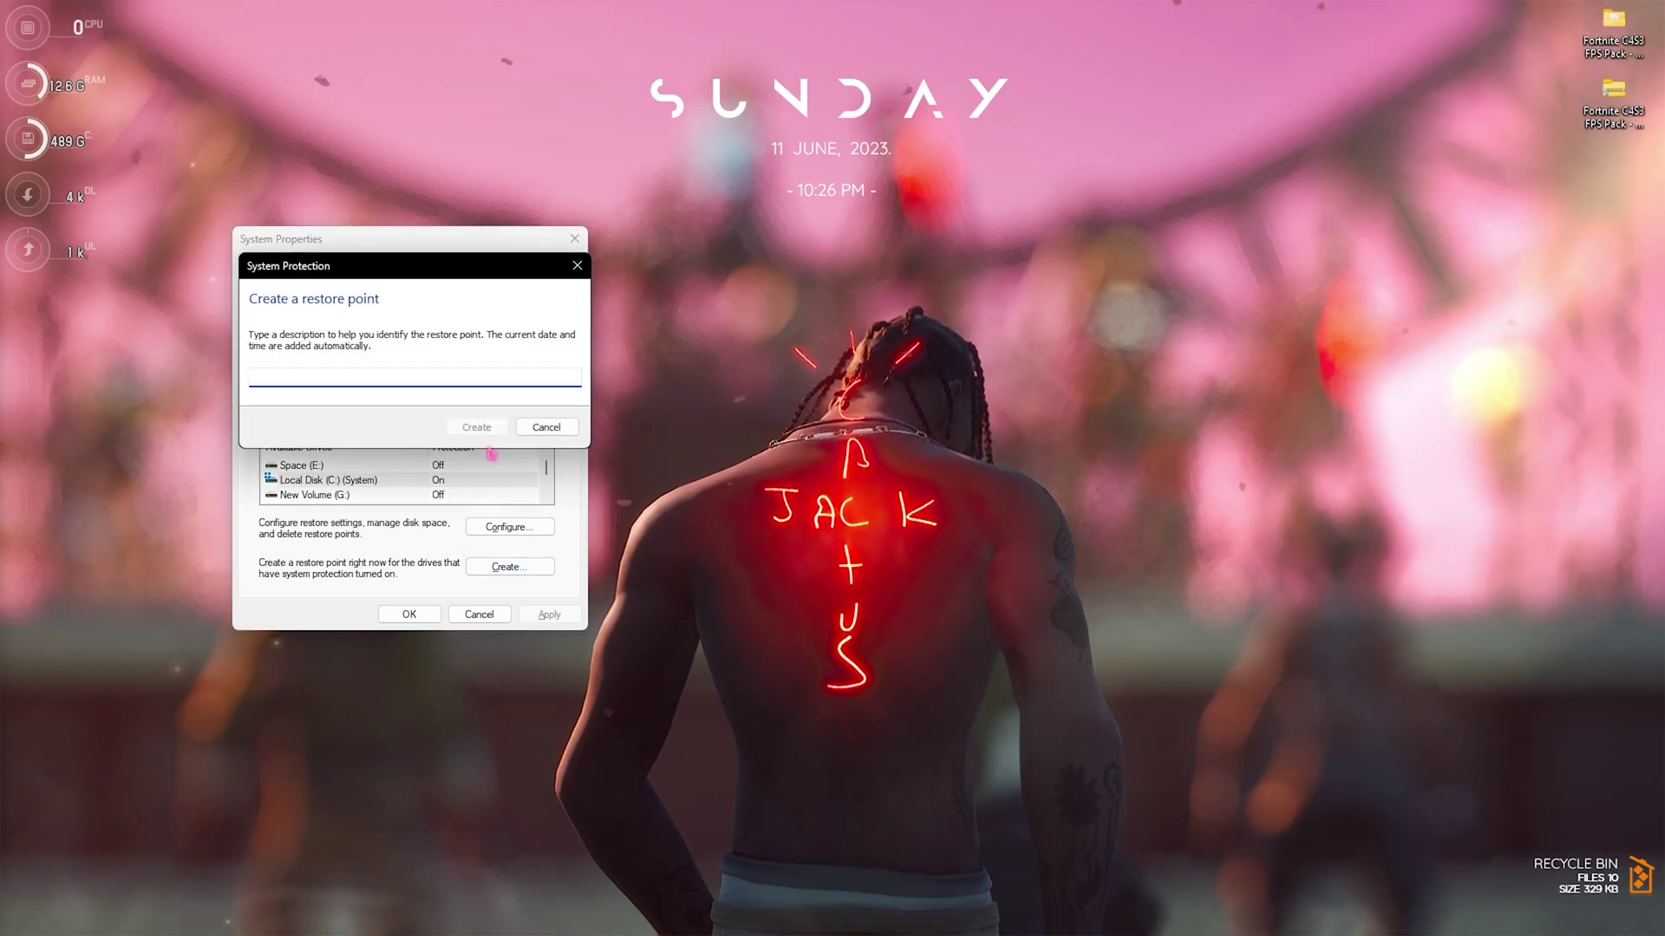
text(Fortnite FPS)
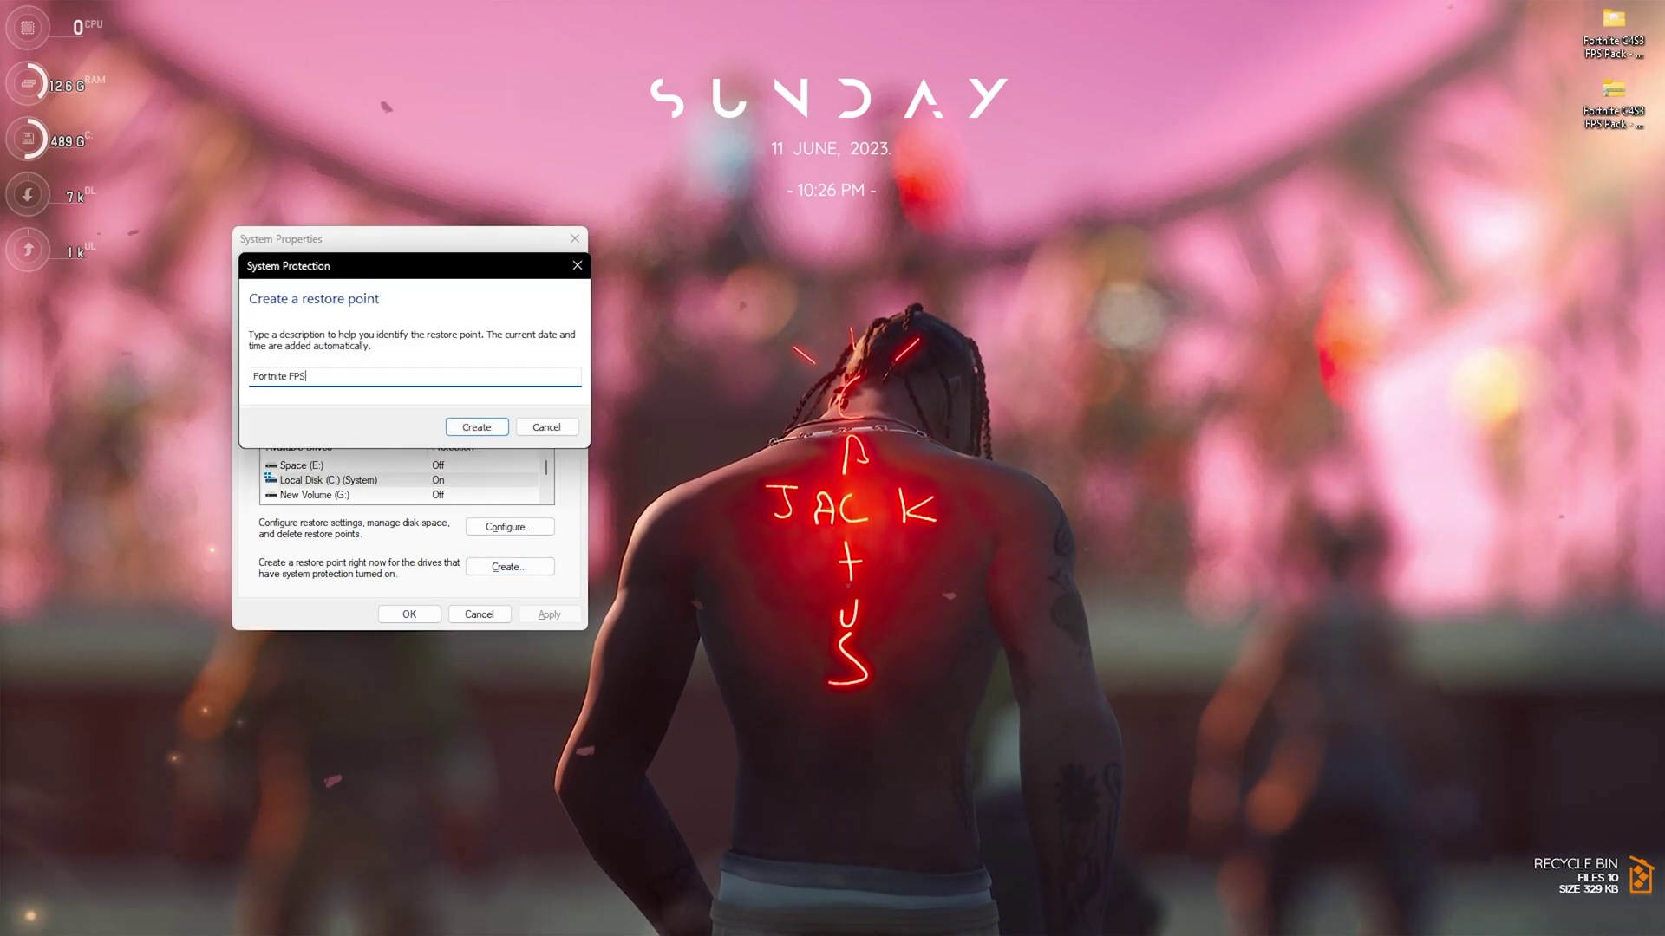
click(466, 433)
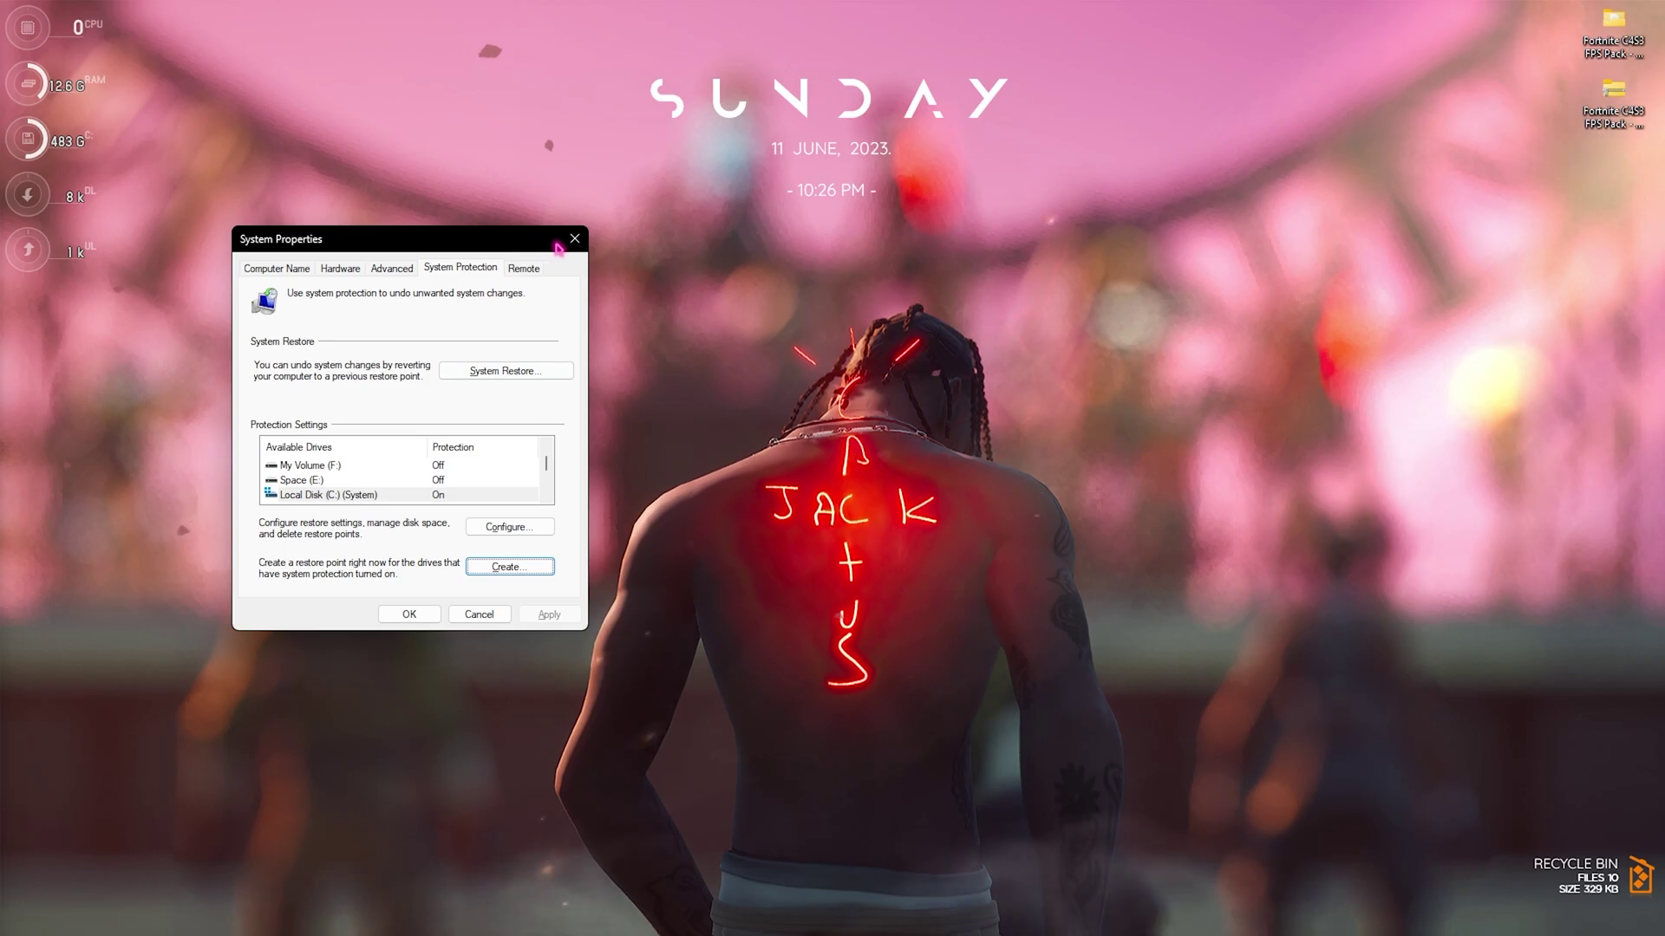
key(Escape)
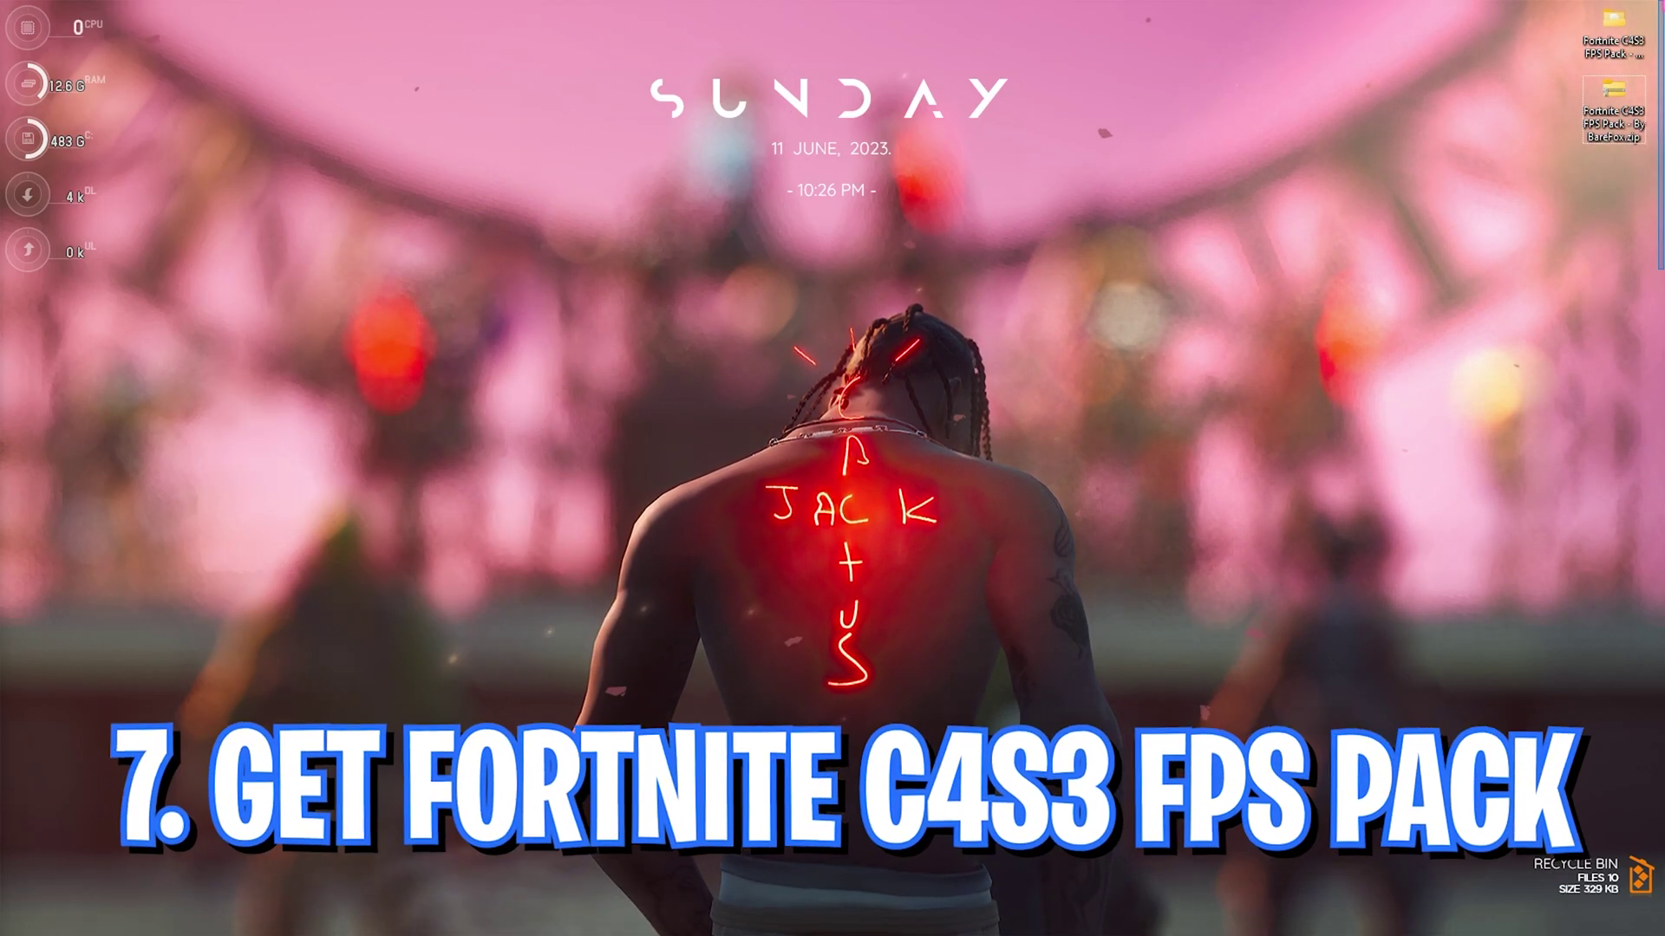
drag(1364, 253, 1656, 13)
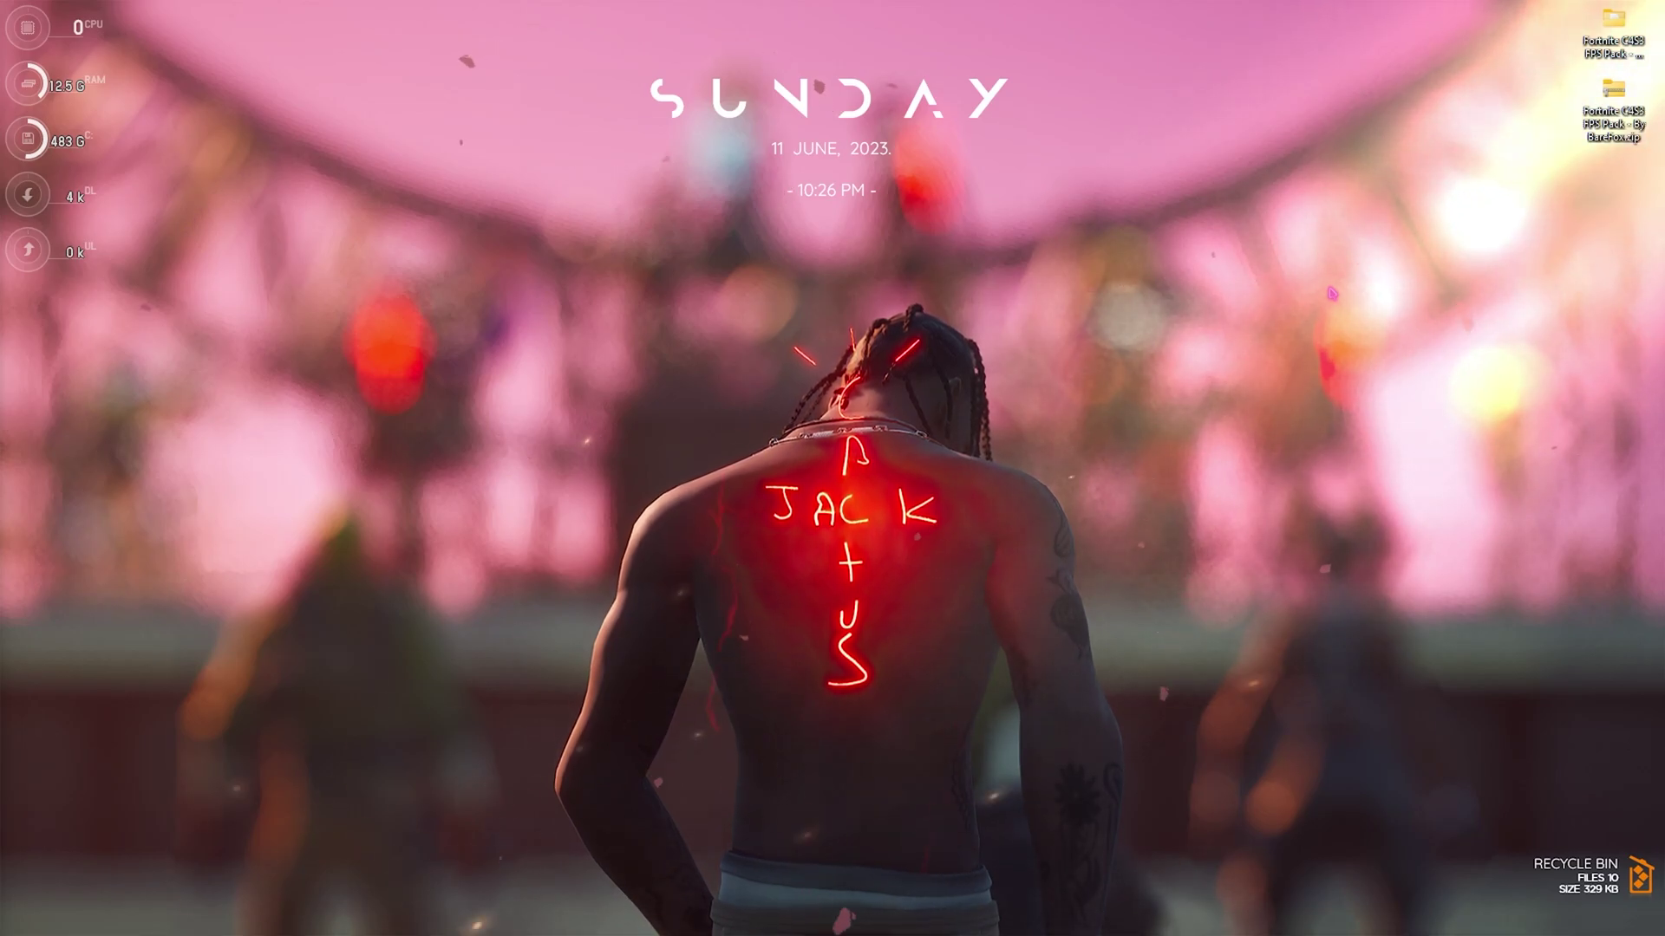
Open Ultimate Performance Power Plan.txt from the Fortnite C4S3 FPS Pack folder on the desktop and copy its powercfg command
drag(1612, 91, 1613, 22)
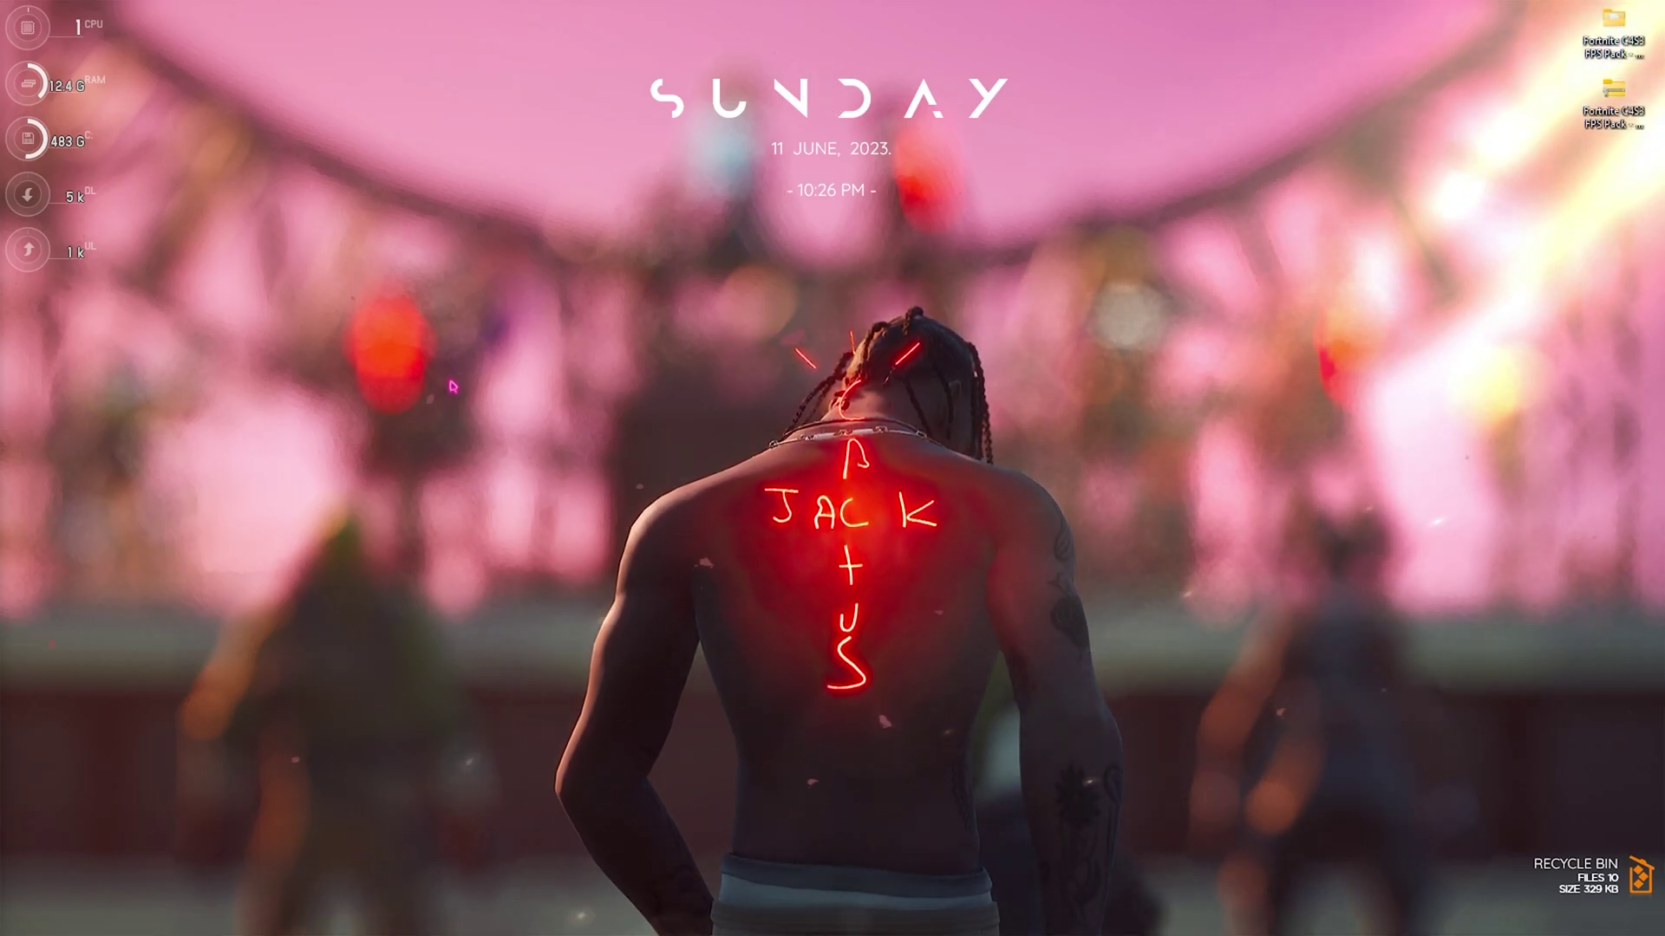
double_click(1613, 89)
click(303, 281)
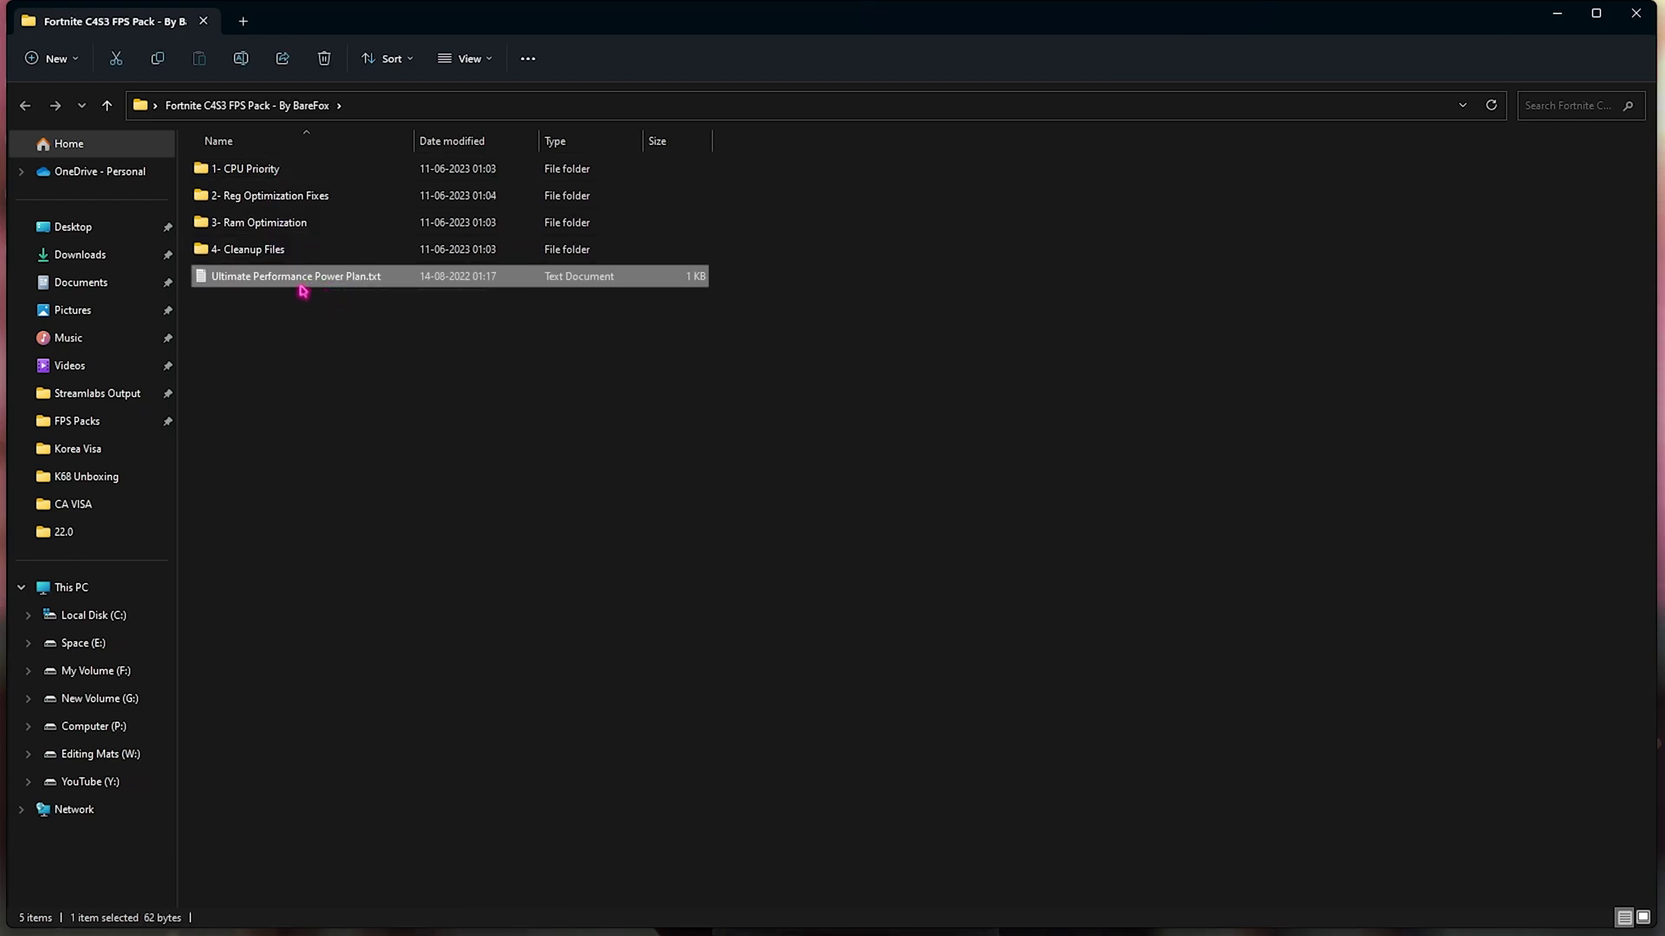
double_click(291, 277)
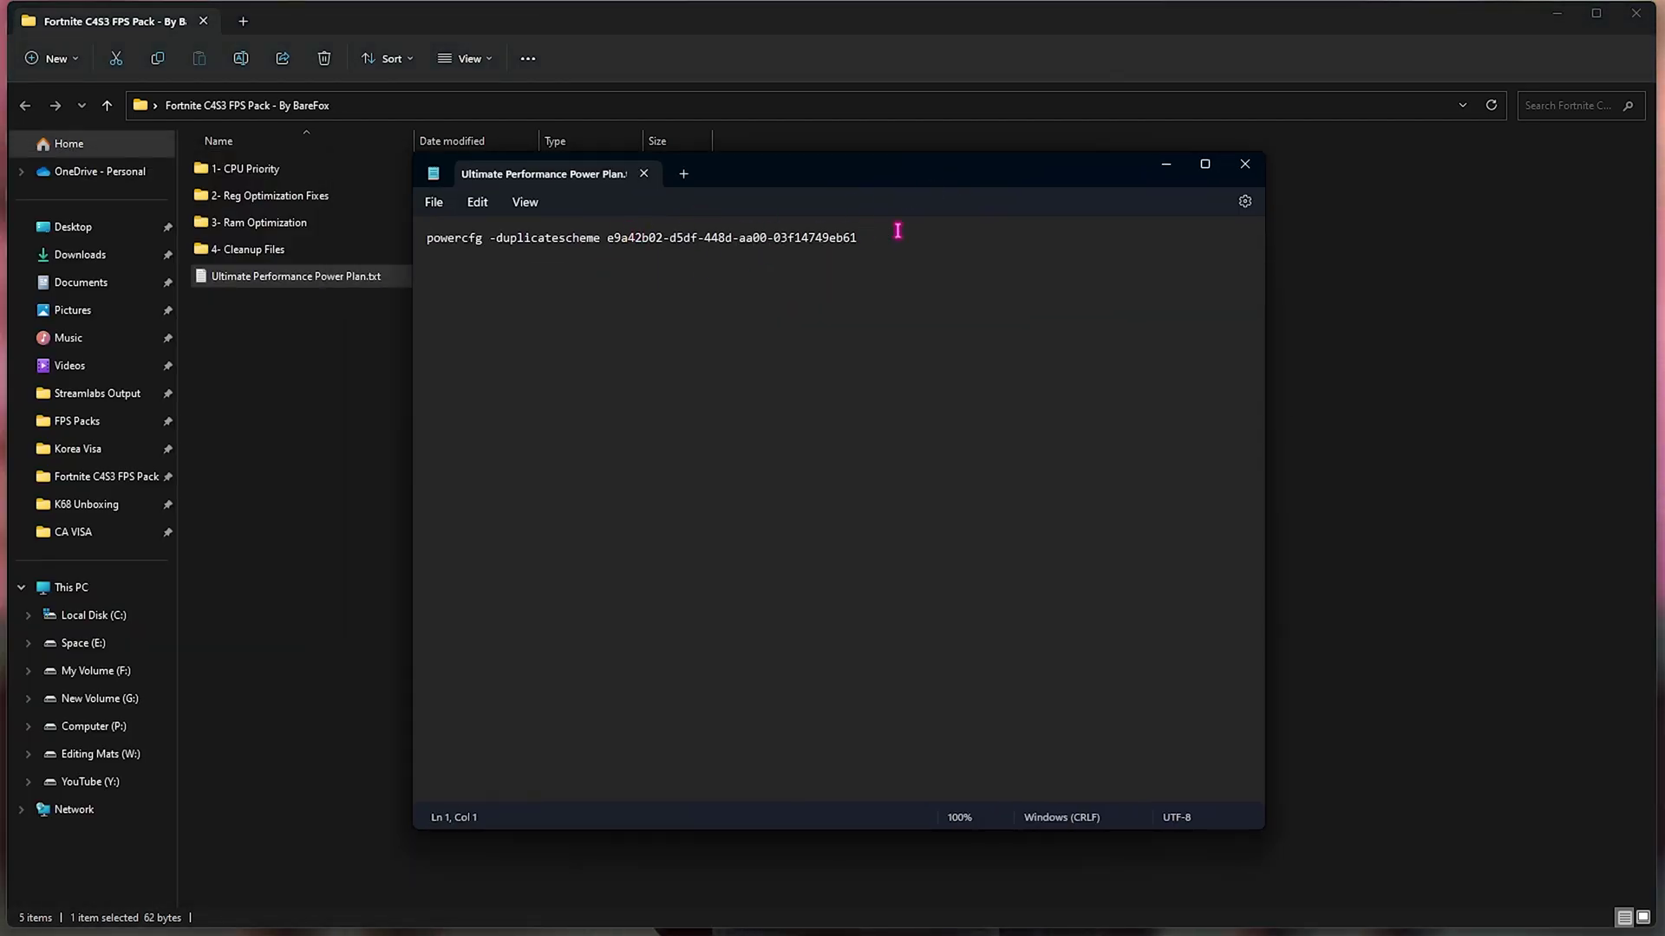
drag(869, 238, 442, 249)
key(ctrl+c)
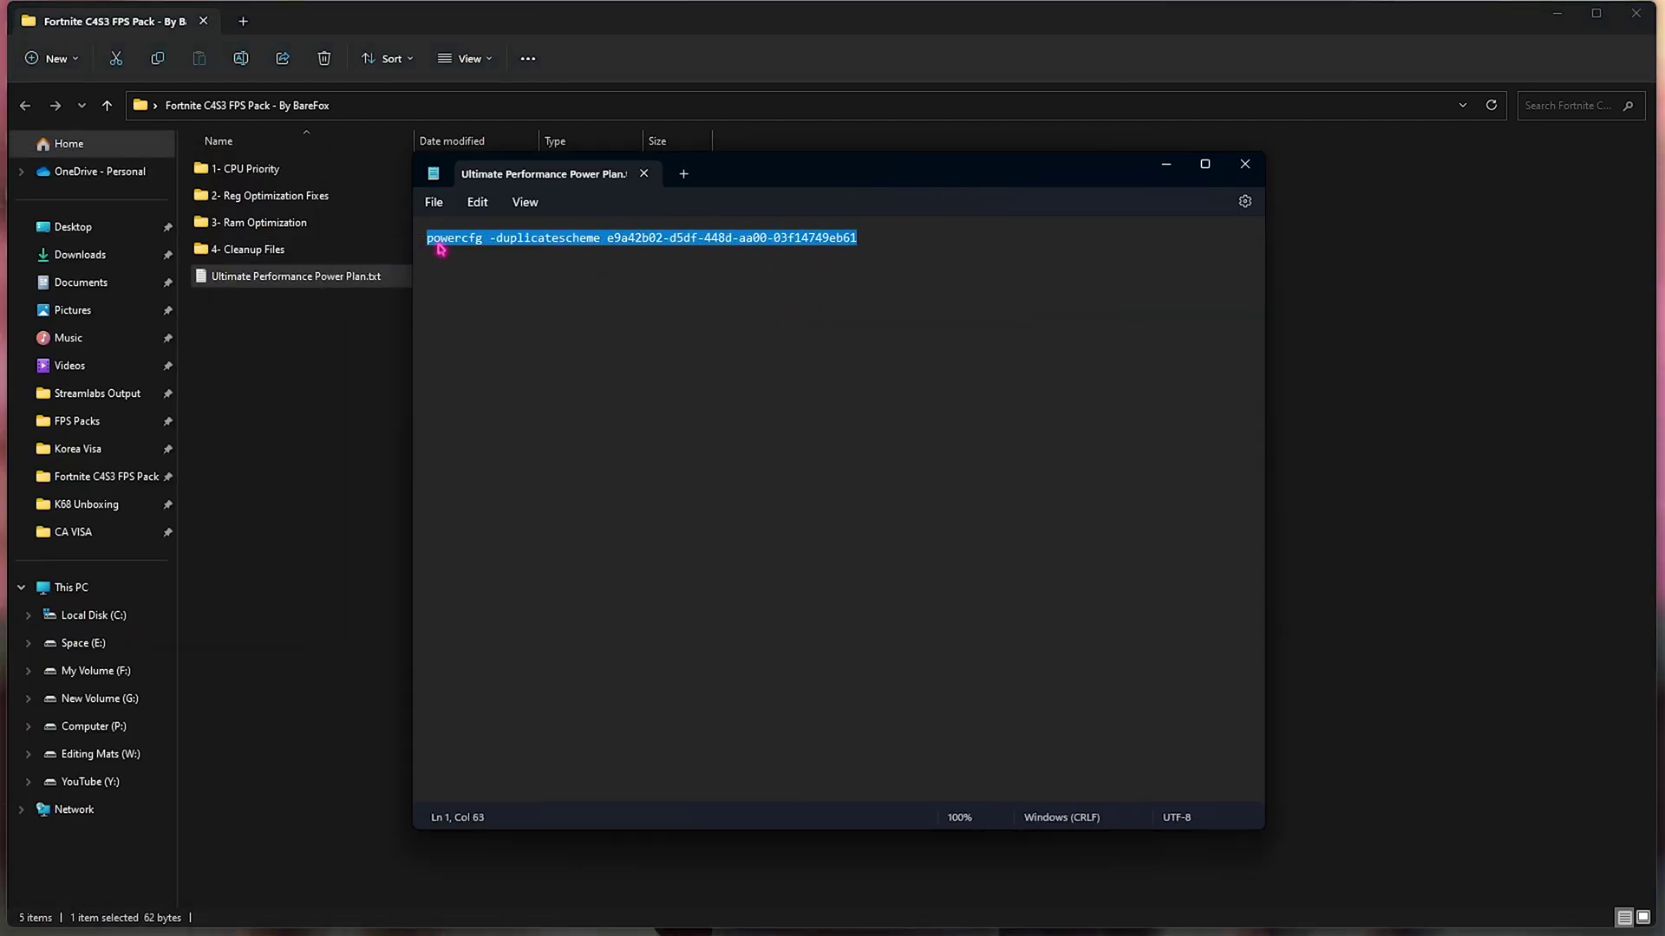
Paste "powercfg -duplicatescheme e9a42b02-d5df-448d-aa00-03f14749eb61" into Command Prompt run as administrator, and close the window
click(1166, 164)
key(super)
text(cmd)
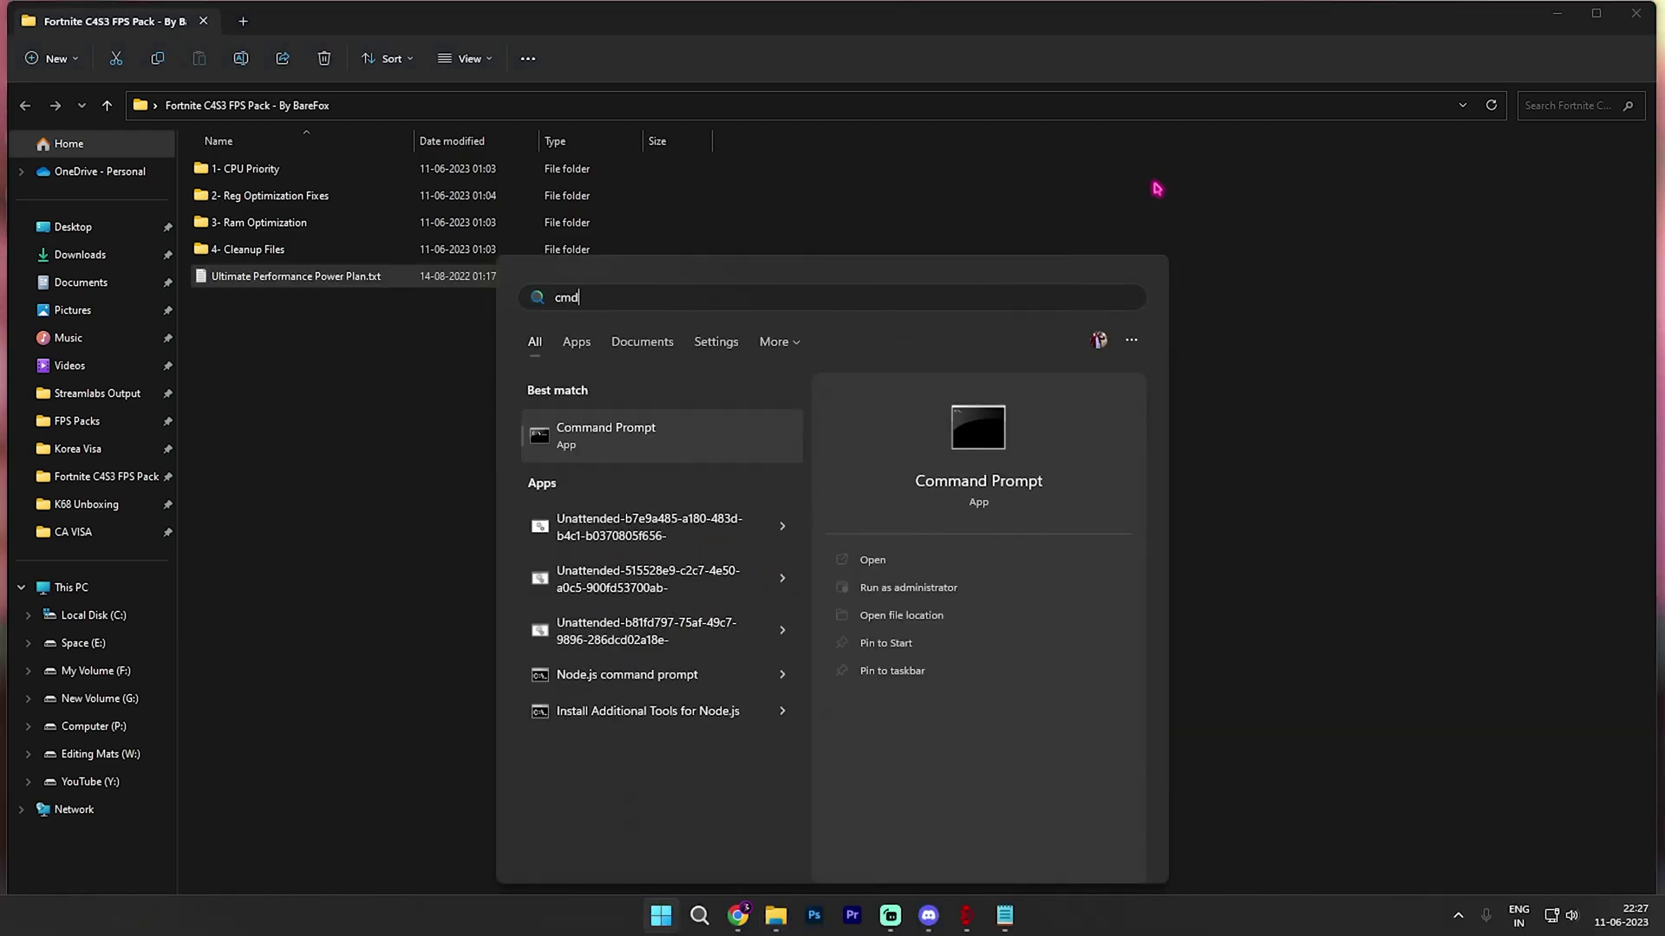
click(902, 588)
key(ctrl+v)
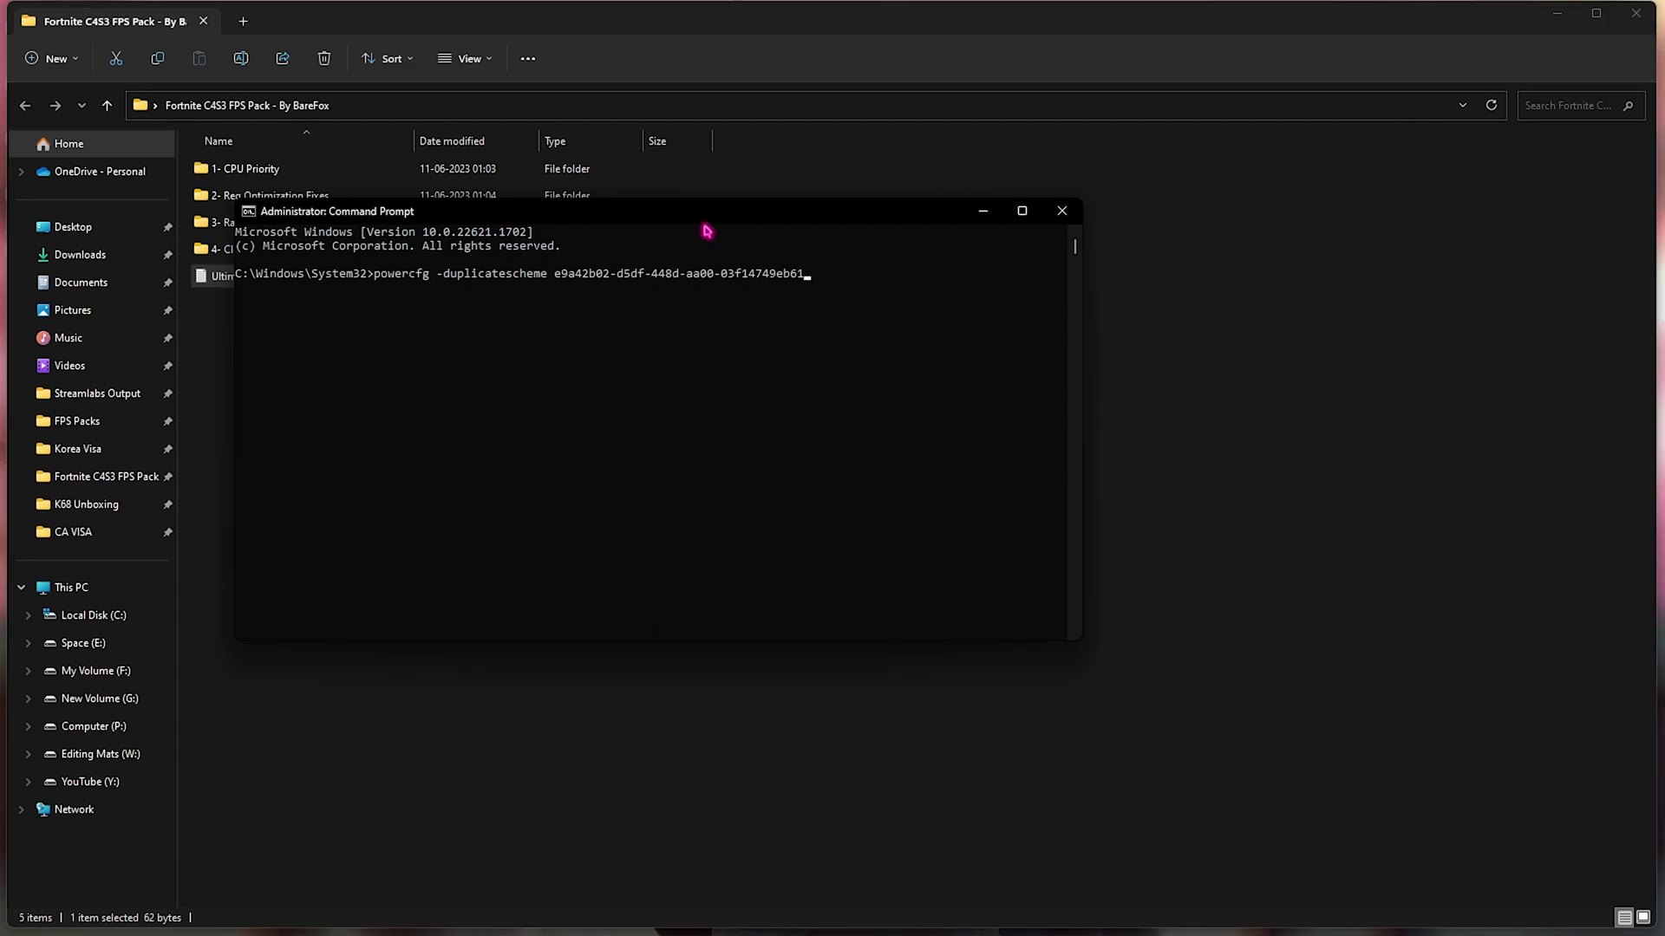
click(1067, 223)
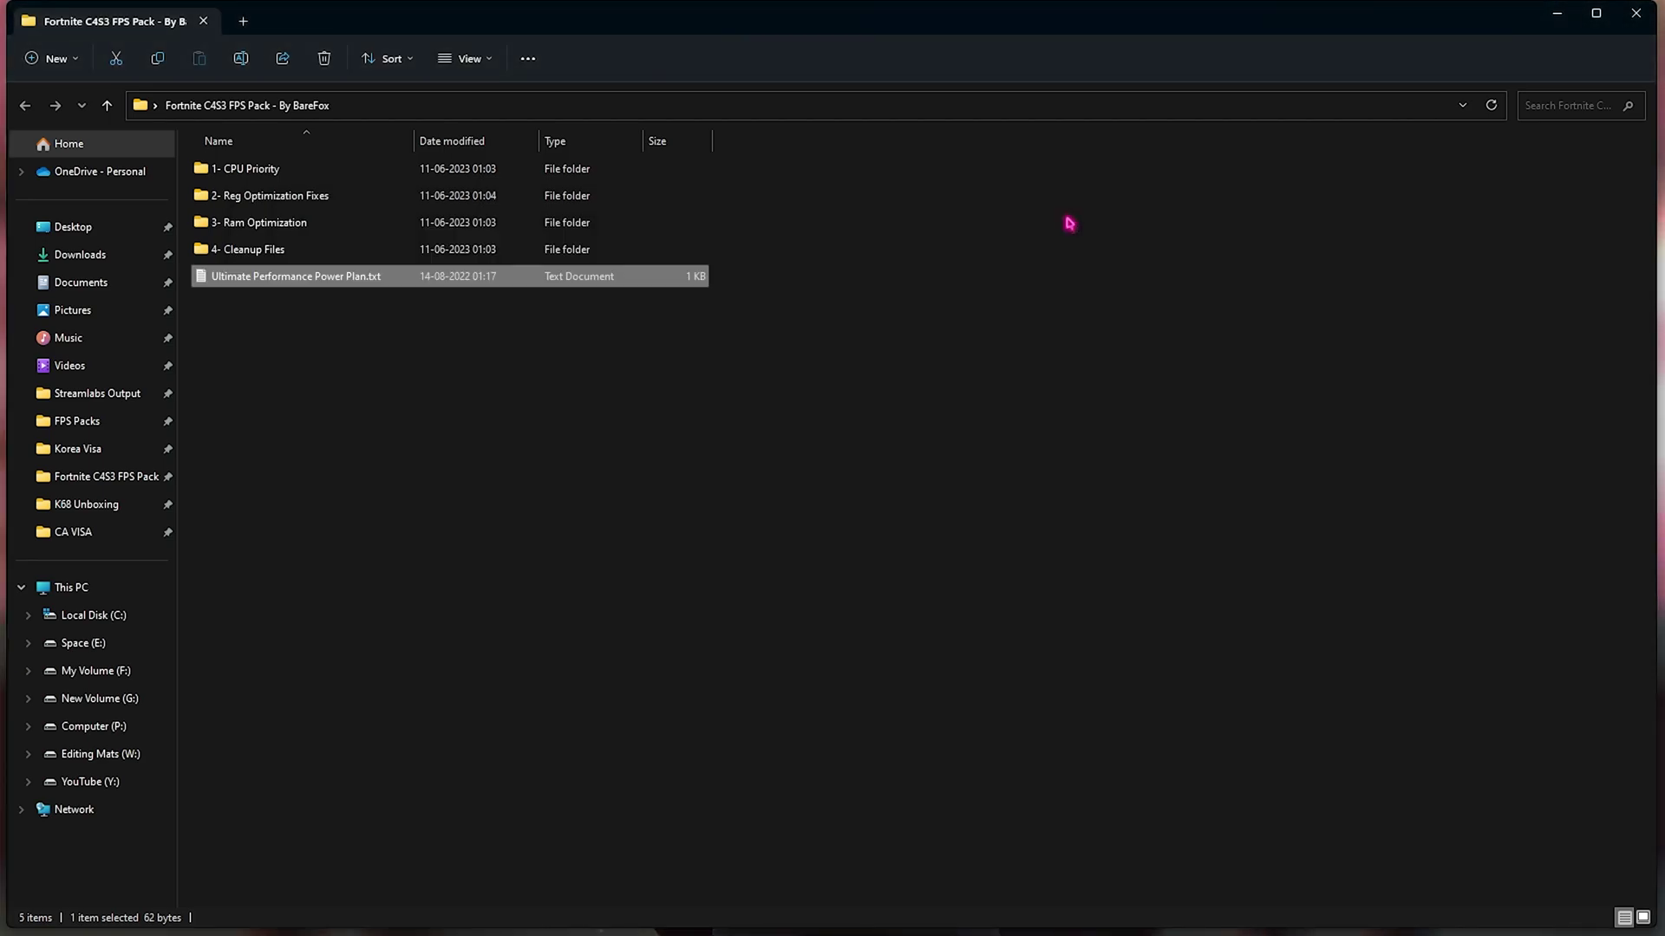
Open Control Panel, search it for "Power" and open Power Options
key(super)
text(control panel)
key(Return)
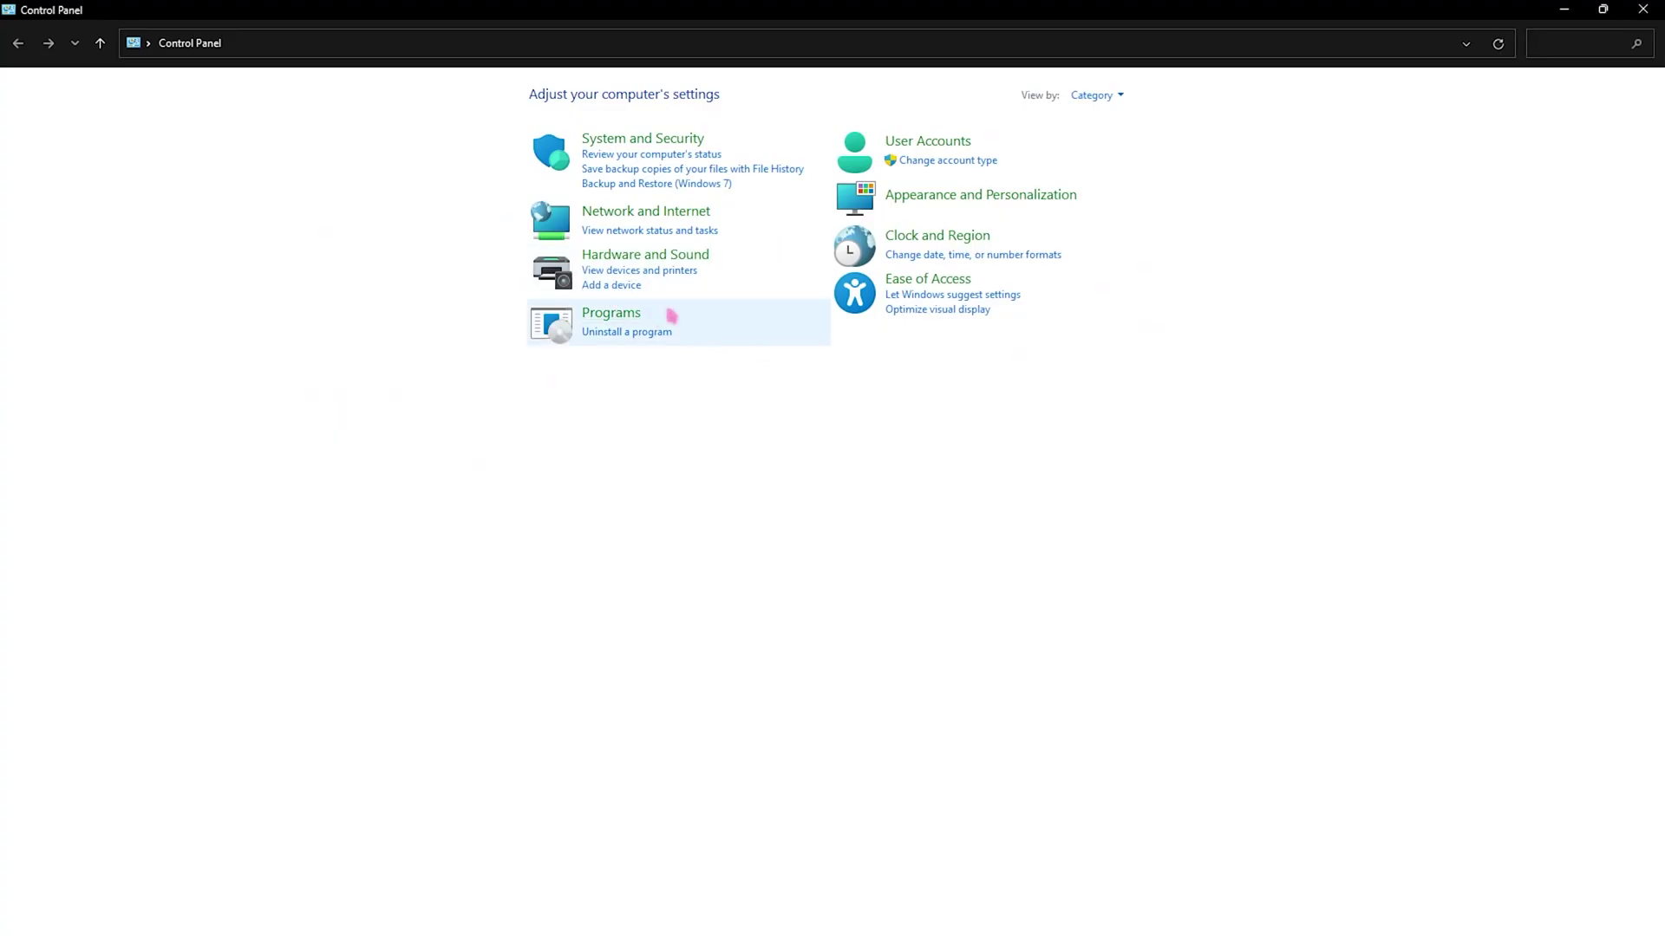
text(Power)
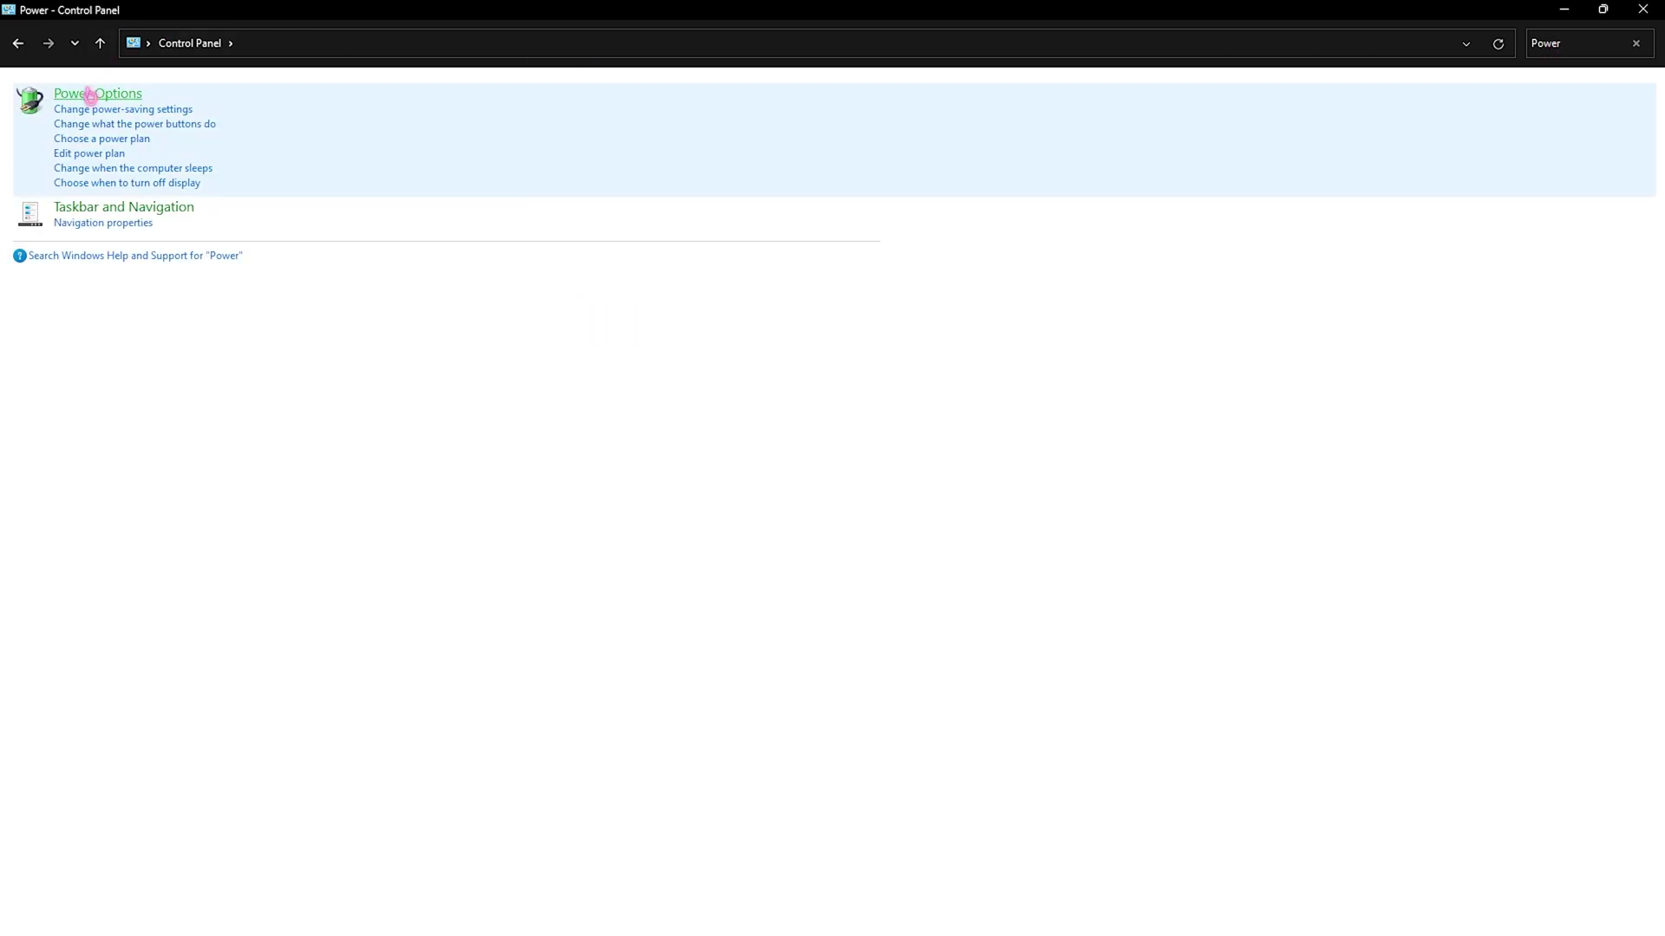
click(90, 95)
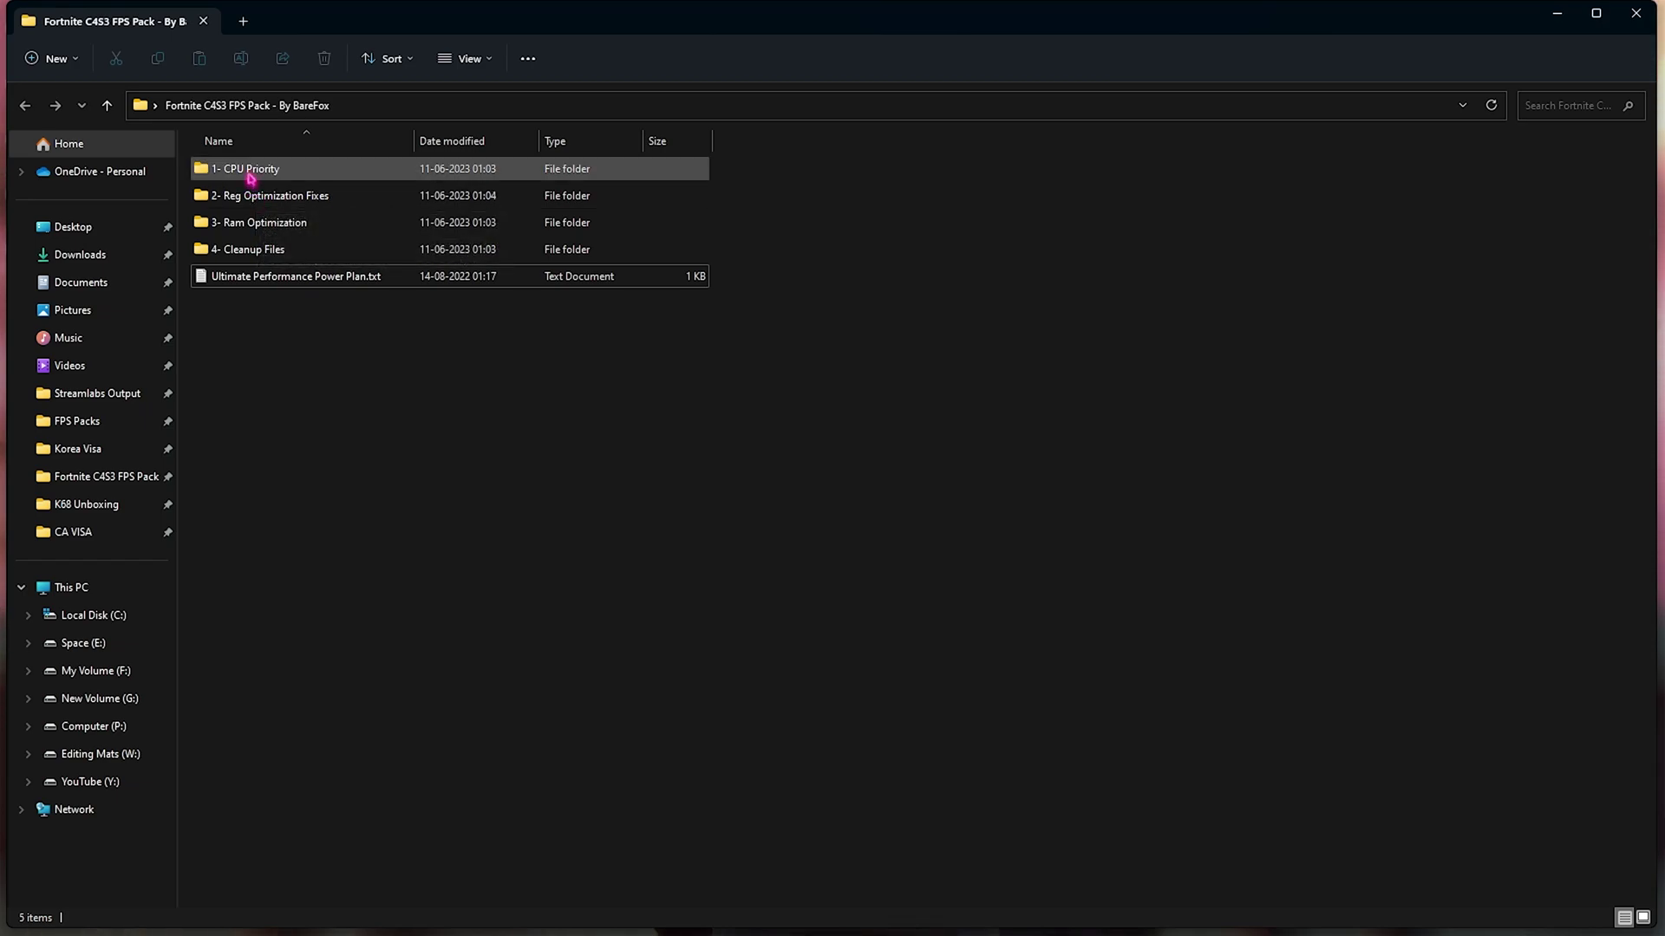
Look through the INTEL and AMD folders inside the FPS pack's 1- CPU Priority folder
double_click(250, 179)
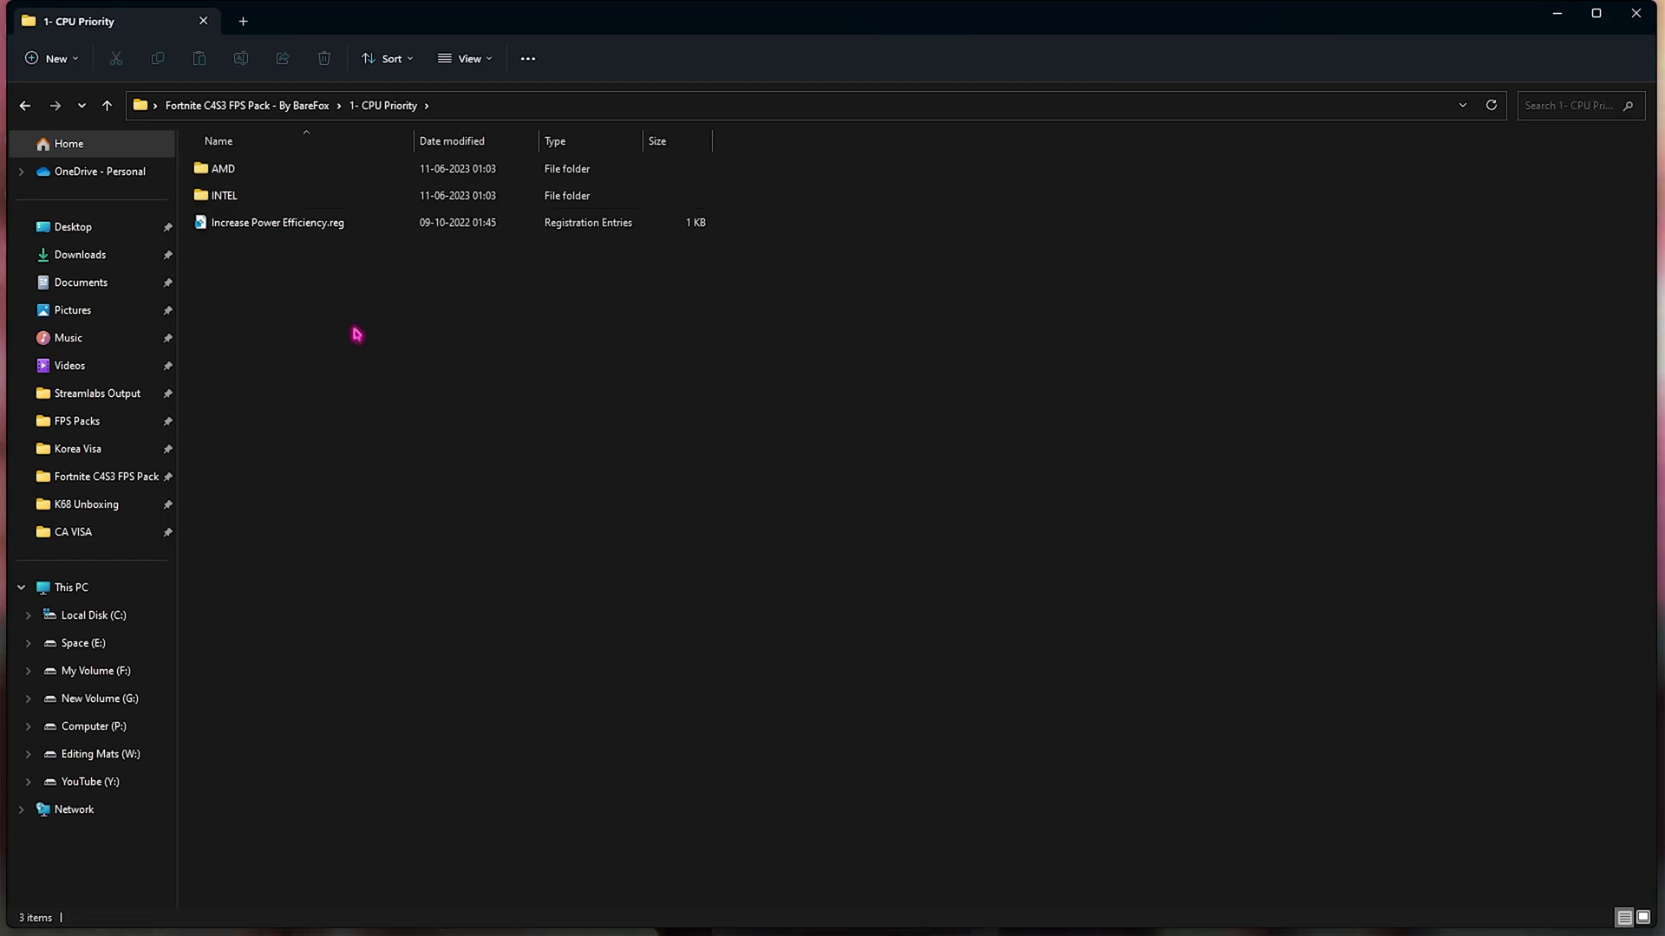
double_click(241, 192)
key(alt+Left)
click(301, 172)
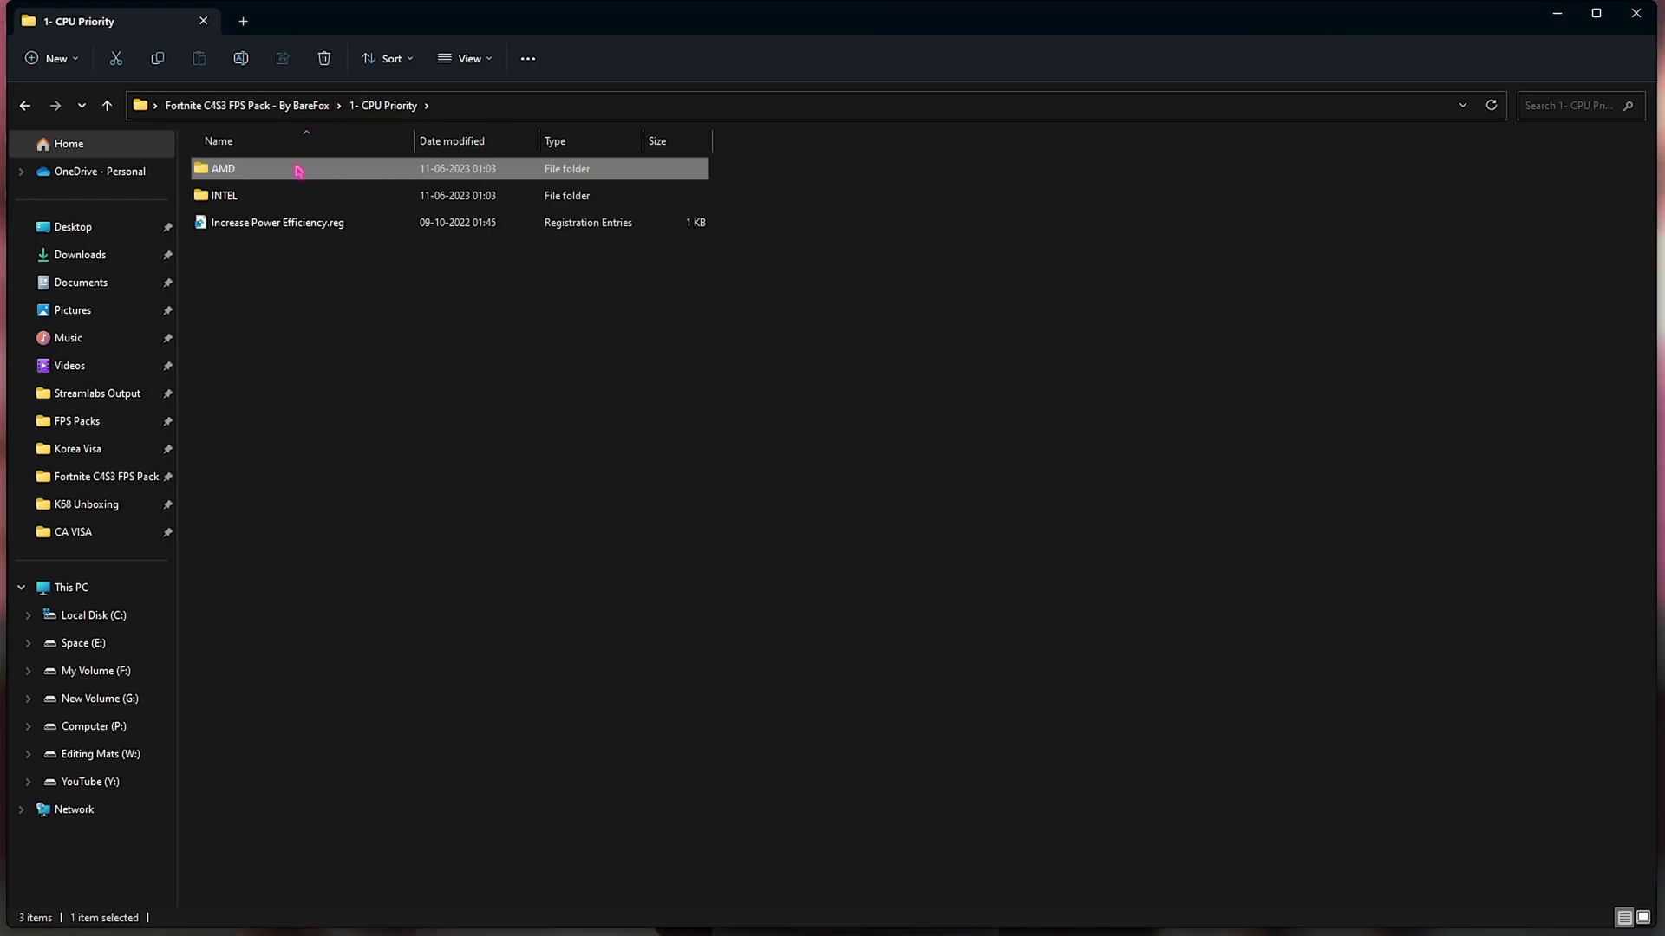
double_click(298, 170)
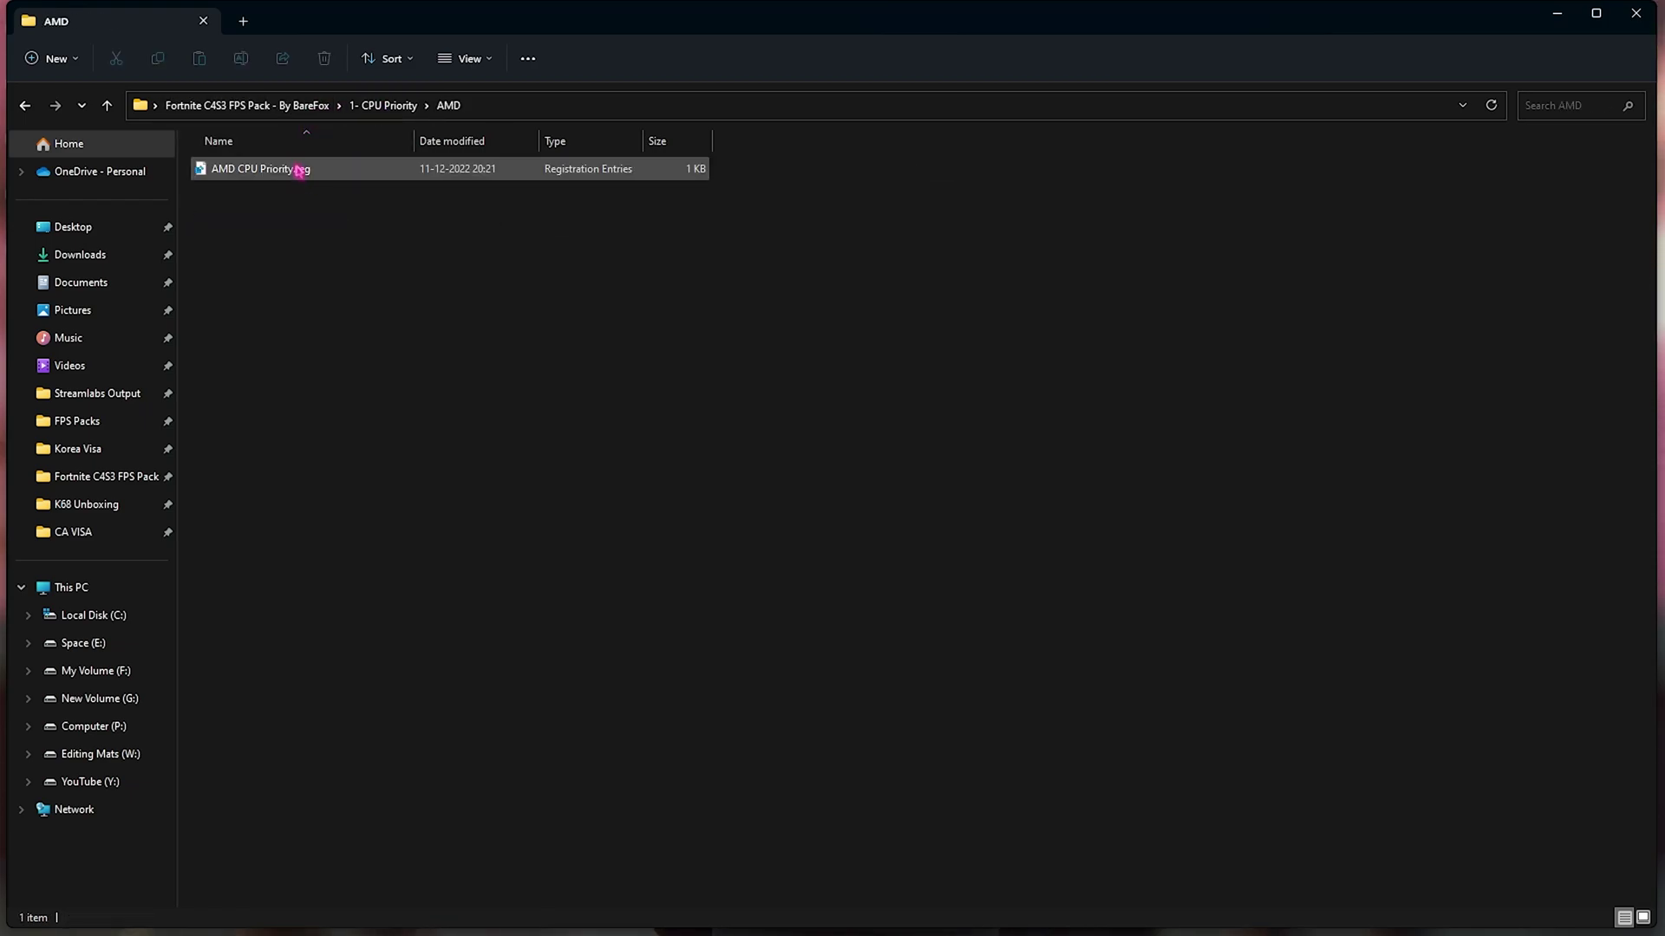
click(385, 110)
Check the processor and installed physical memory in System Information, and open the AMD folder in 1- CPU Priority
key(super)
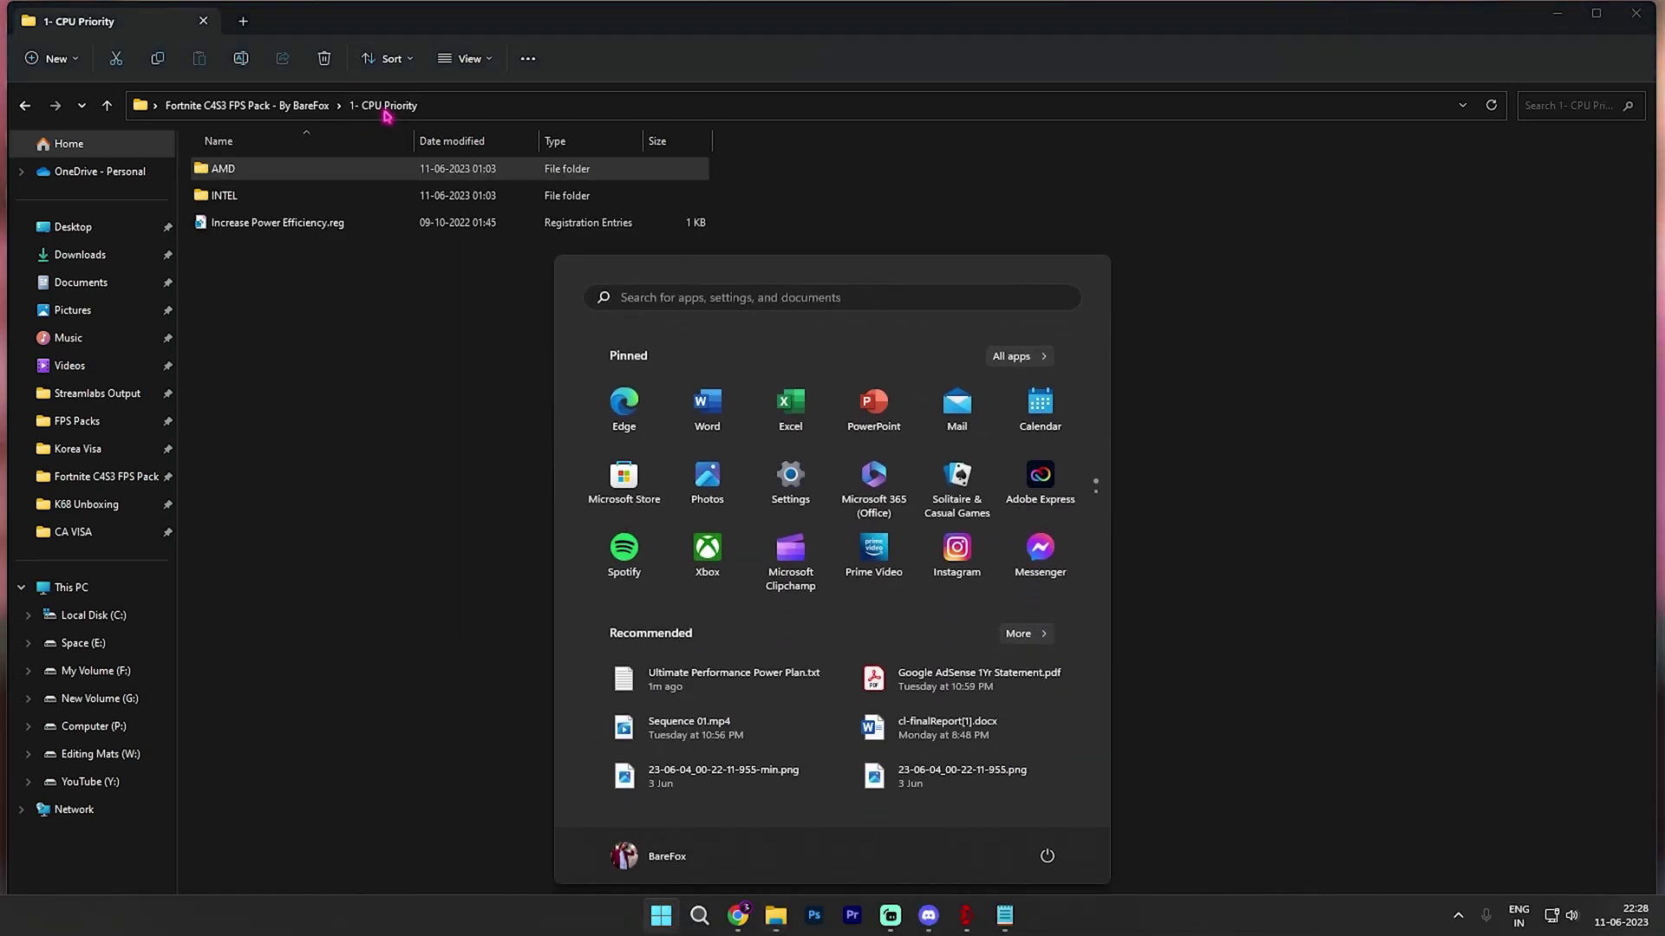
text(sys)
key(Down)
key(Return)
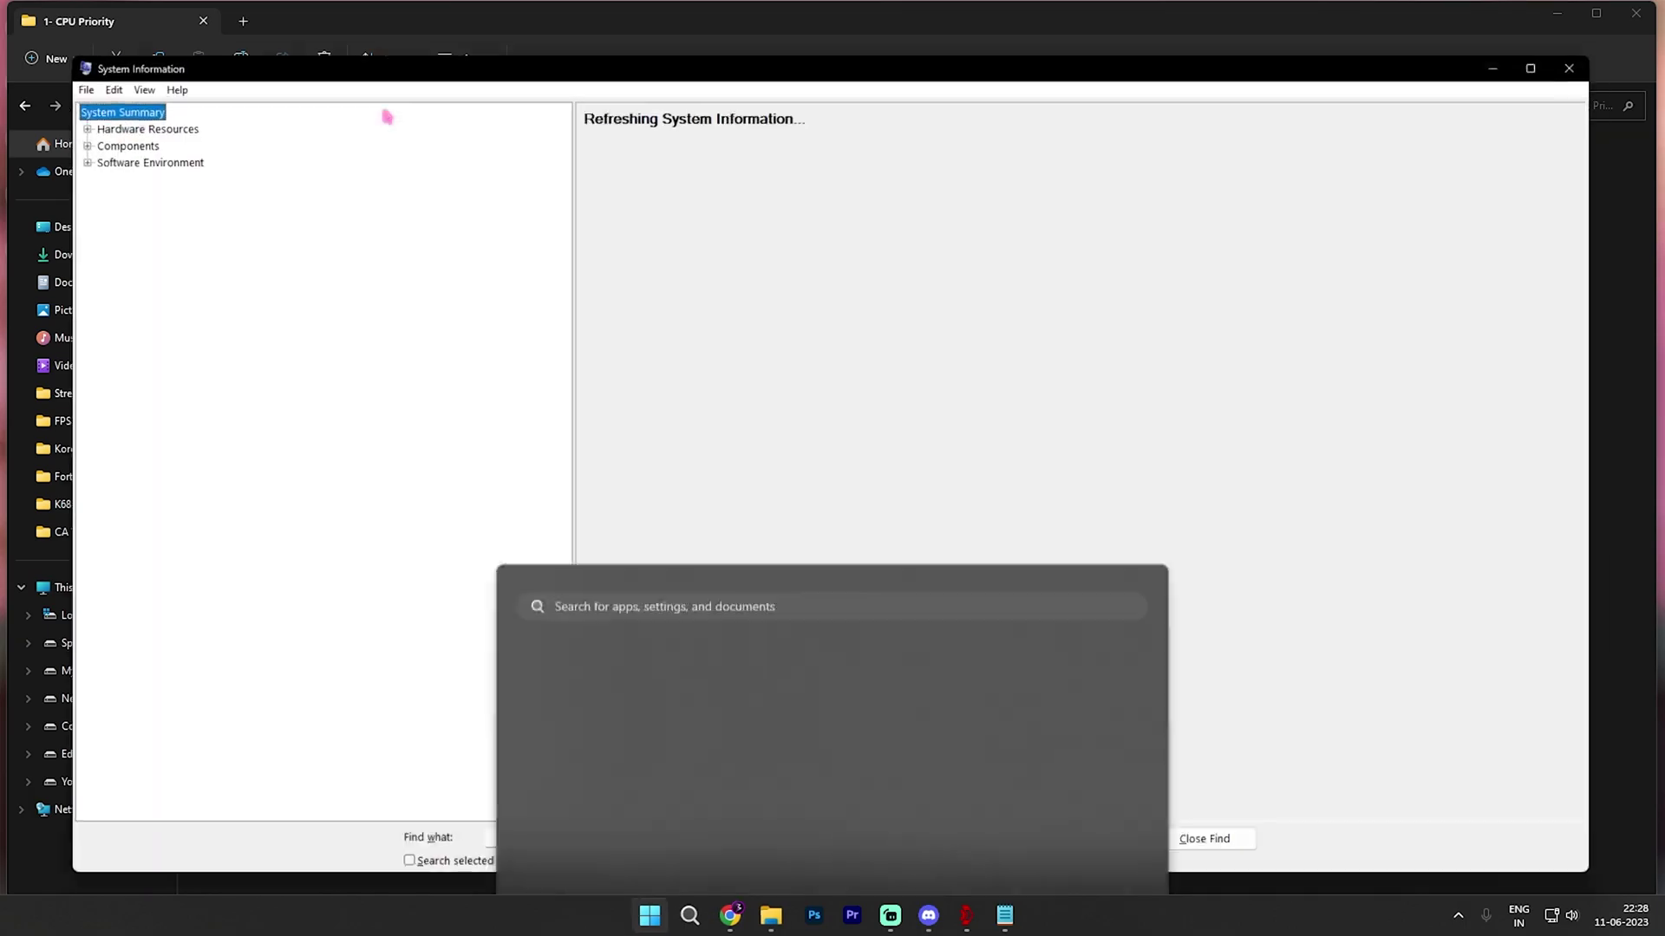
click(623, 291)
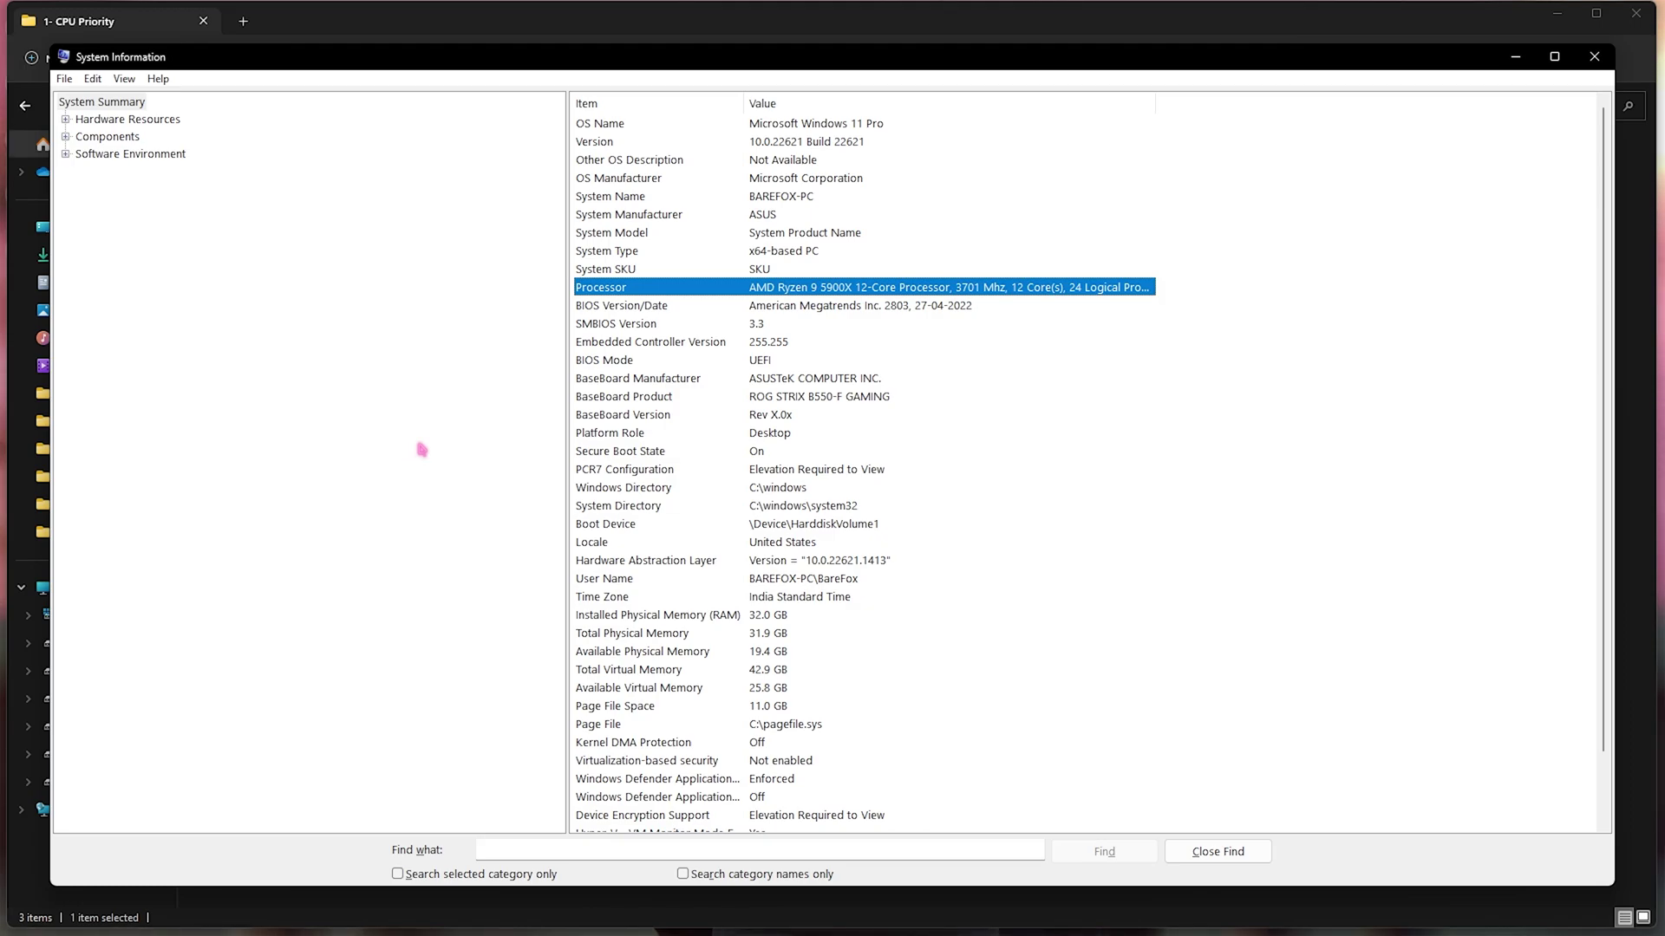
click(665, 616)
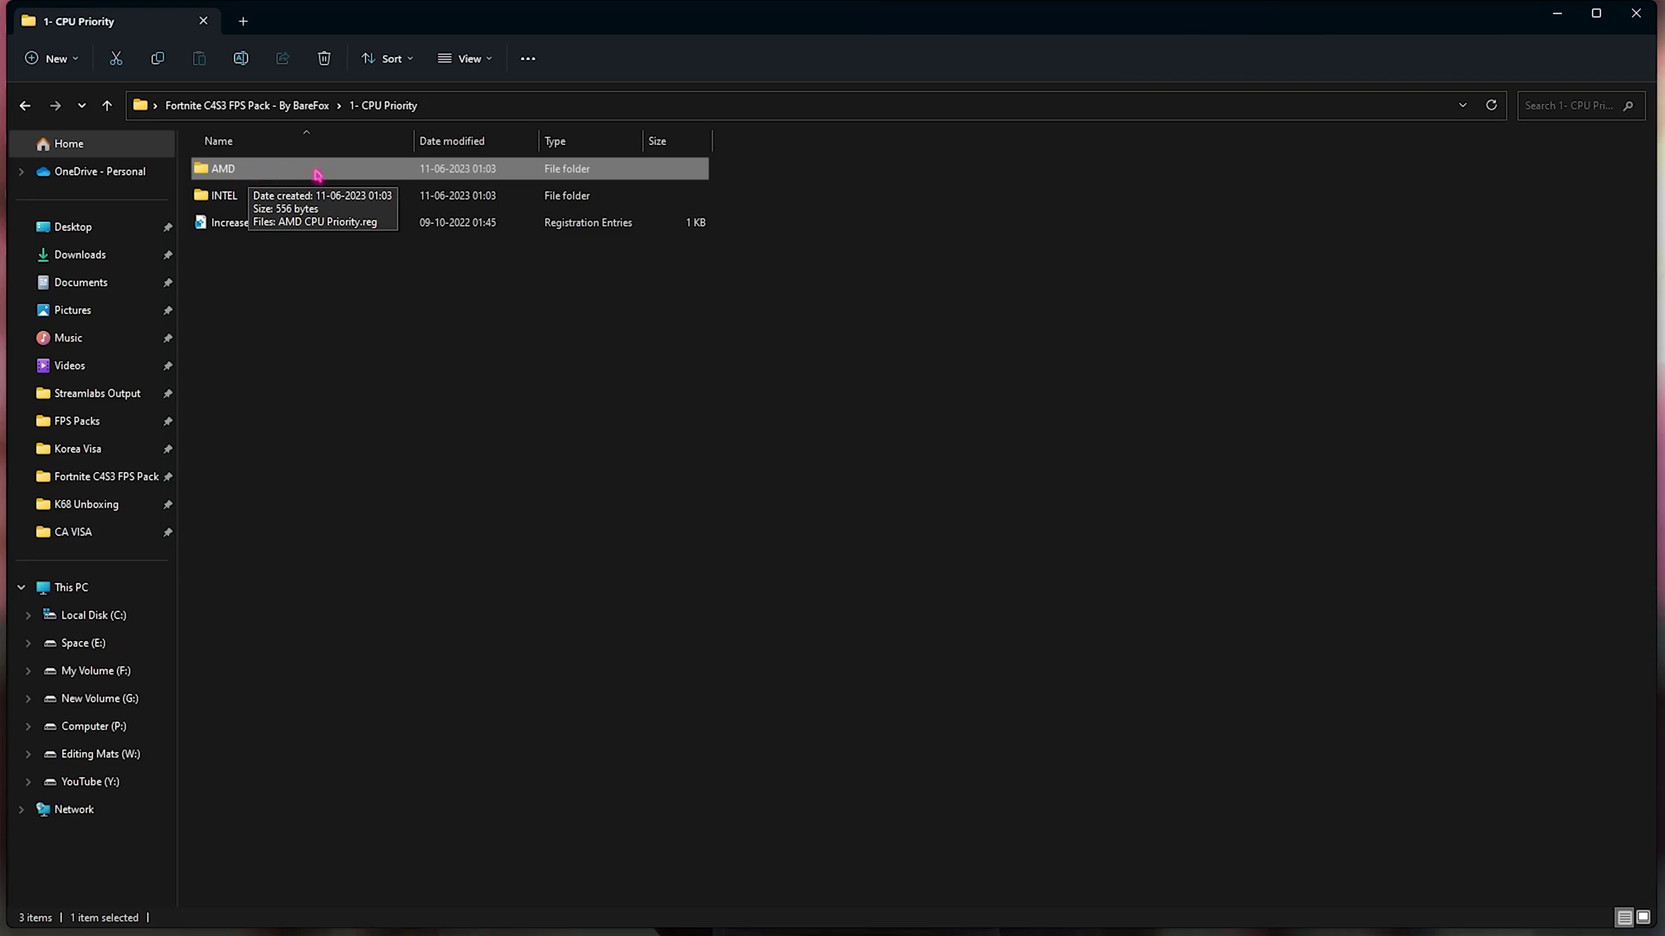
double_click(318, 174)
Open the 2- Reg Optimization Fixes folder and review the CPU Speed, Exclusive Fullscreen, Fix Mouse Delay and Fortnite Optimization registry files
click(294, 104)
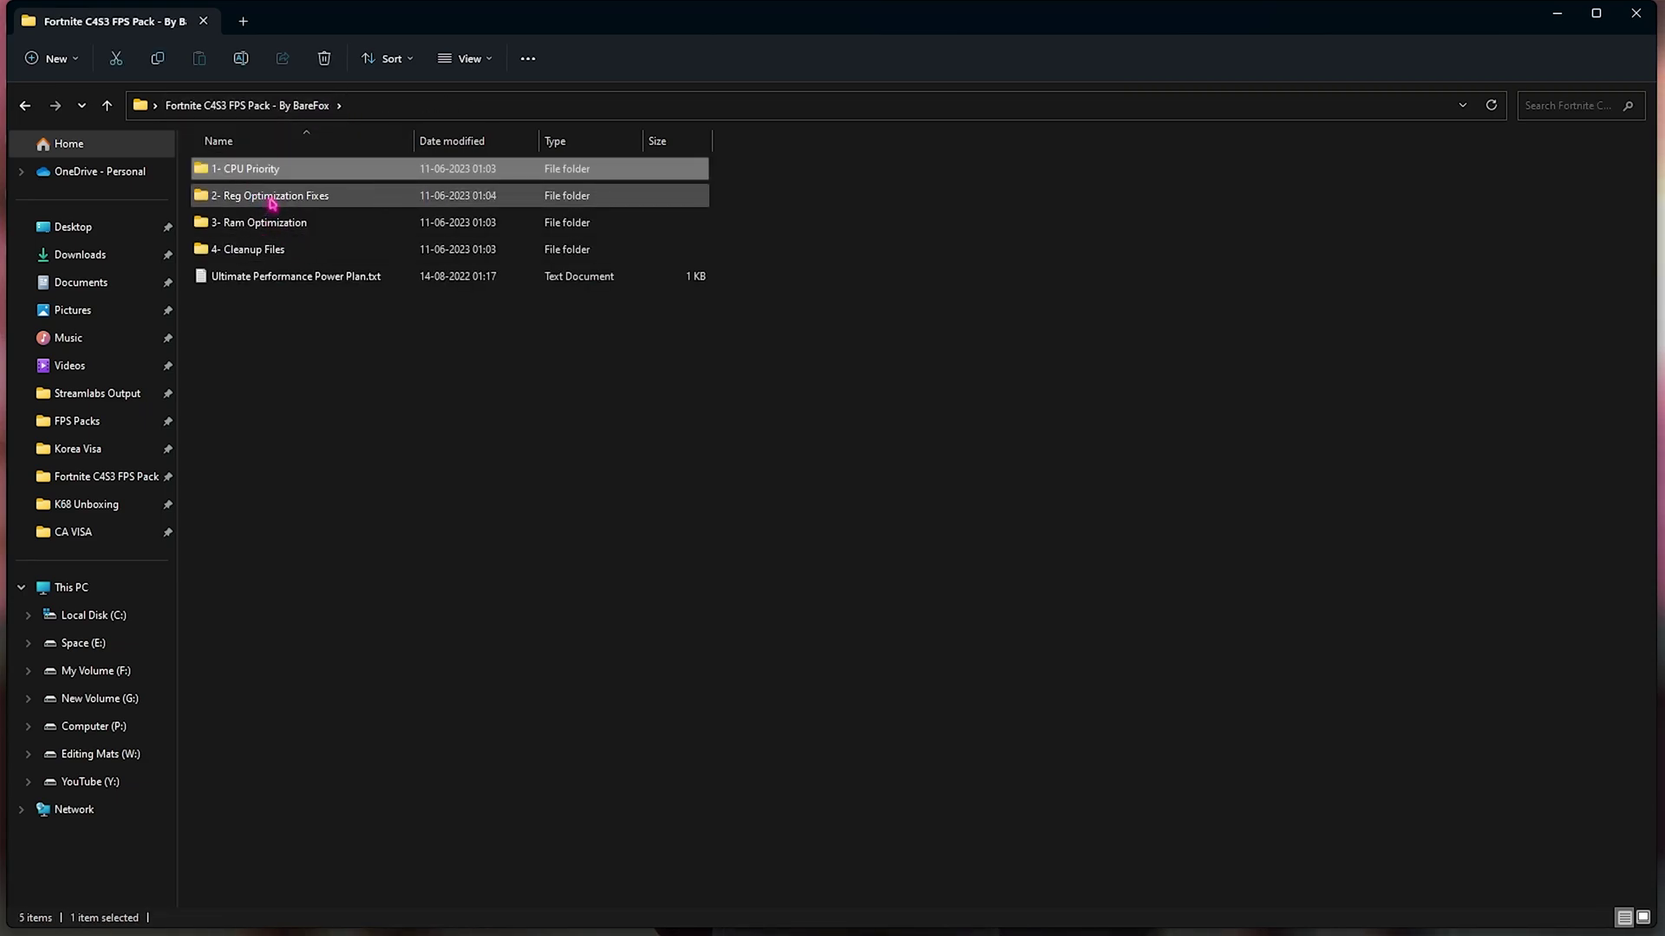
double_click(237, 201)
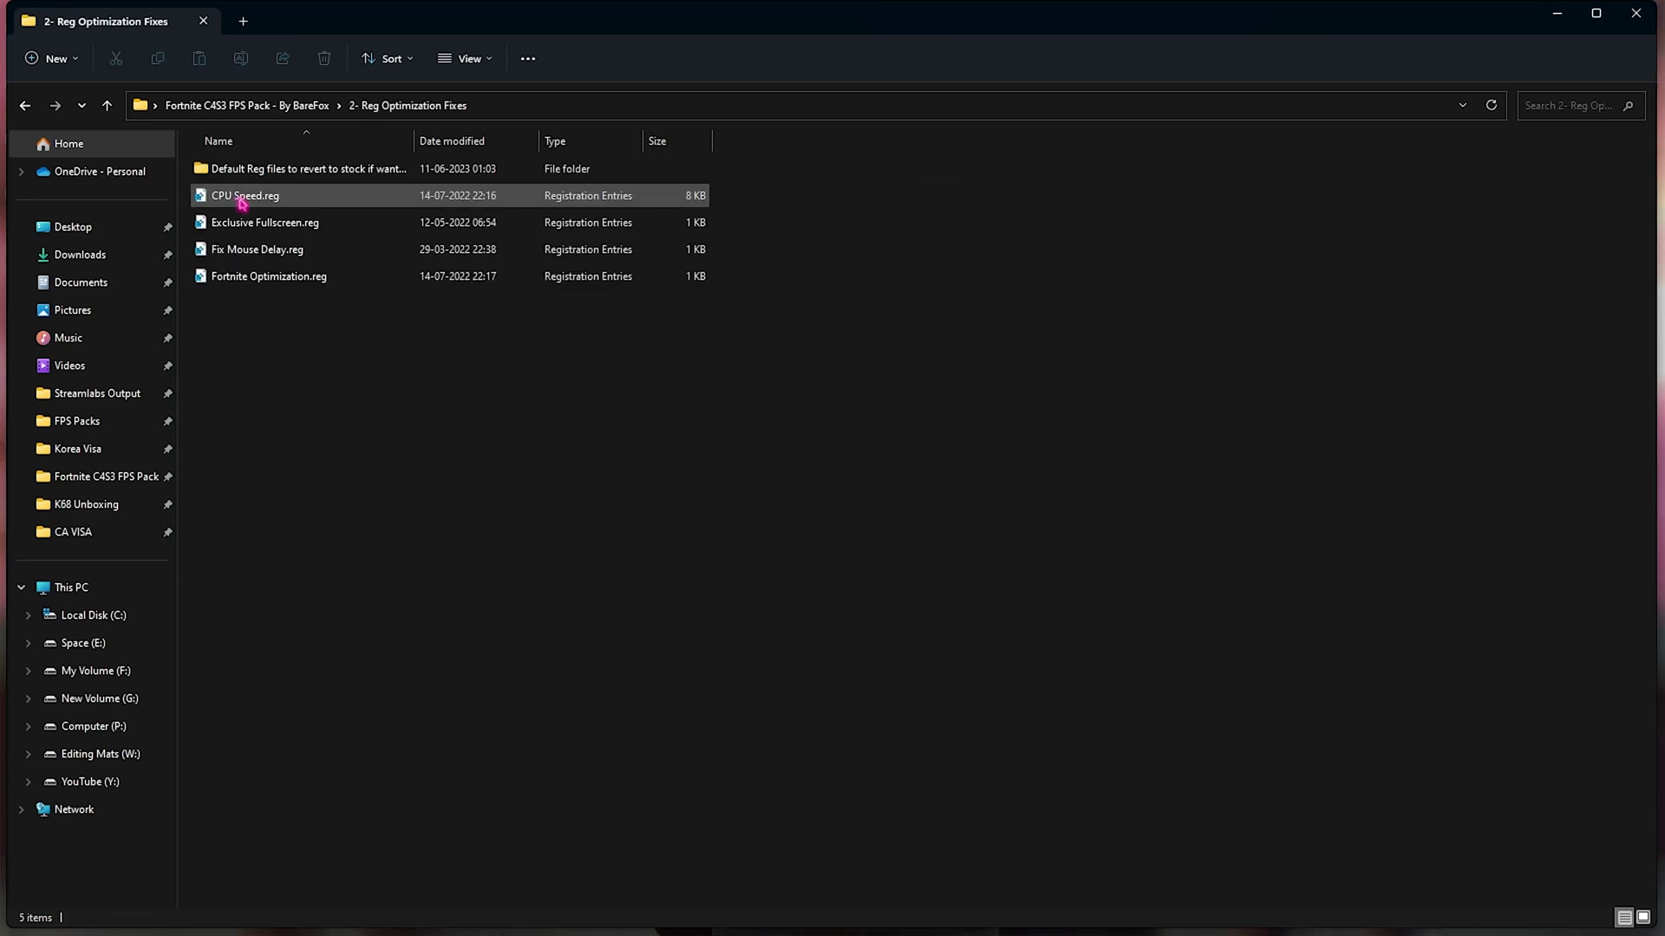
drag(300, 382, 289, 191)
drag(444, 384, 278, 186)
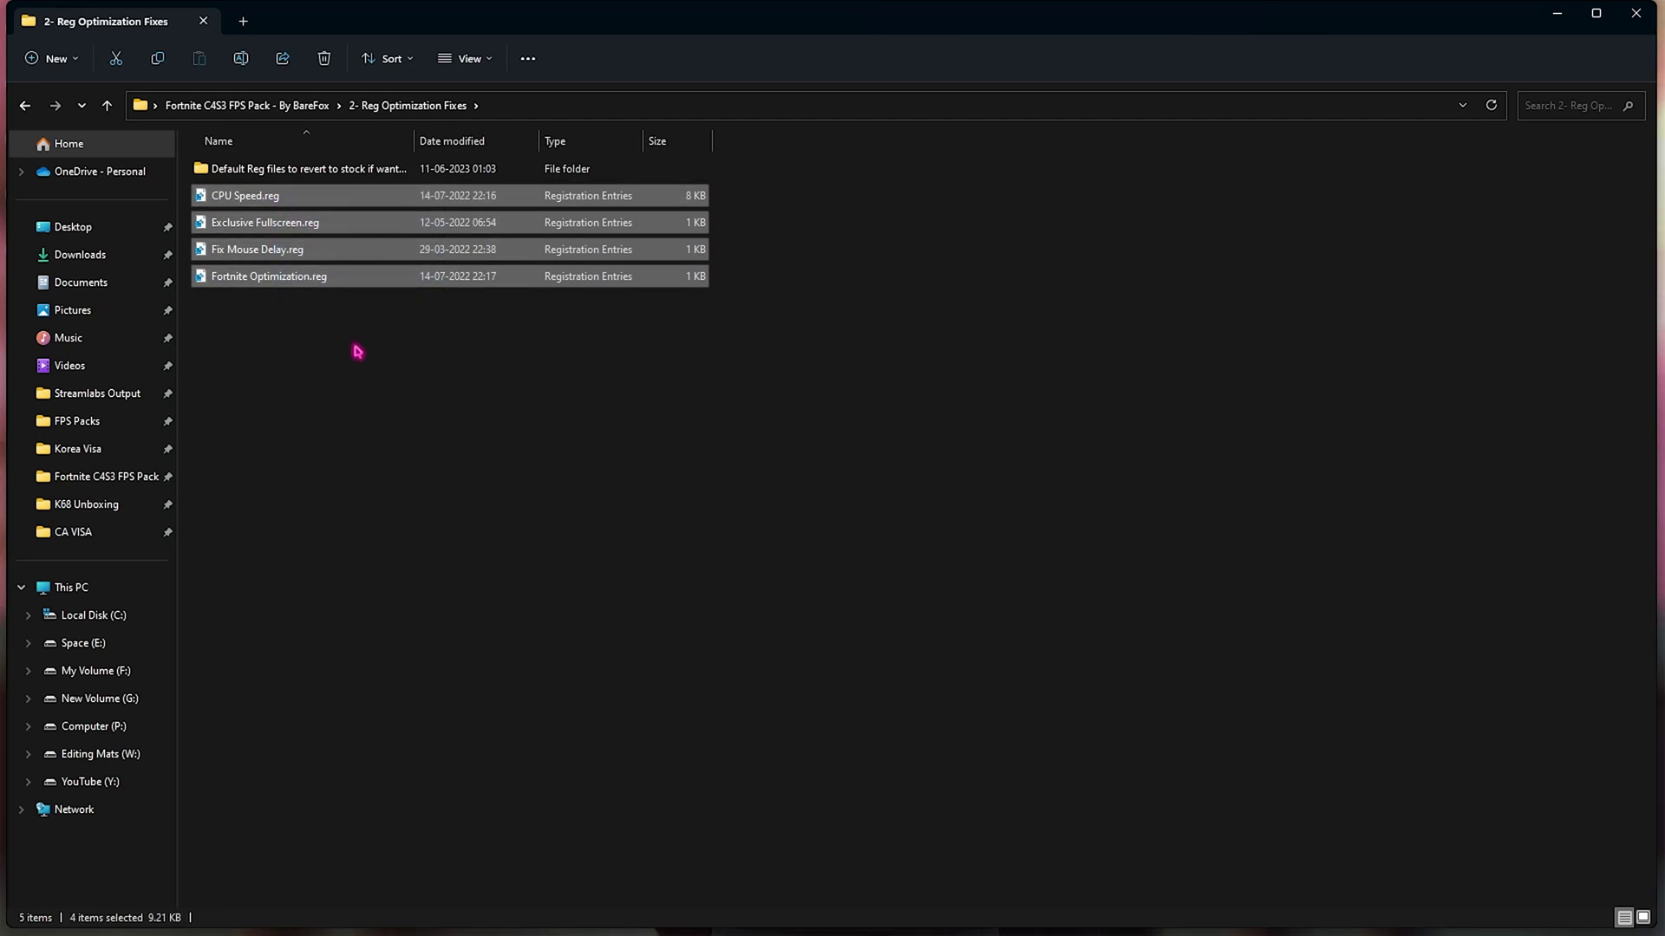
click(271, 198)
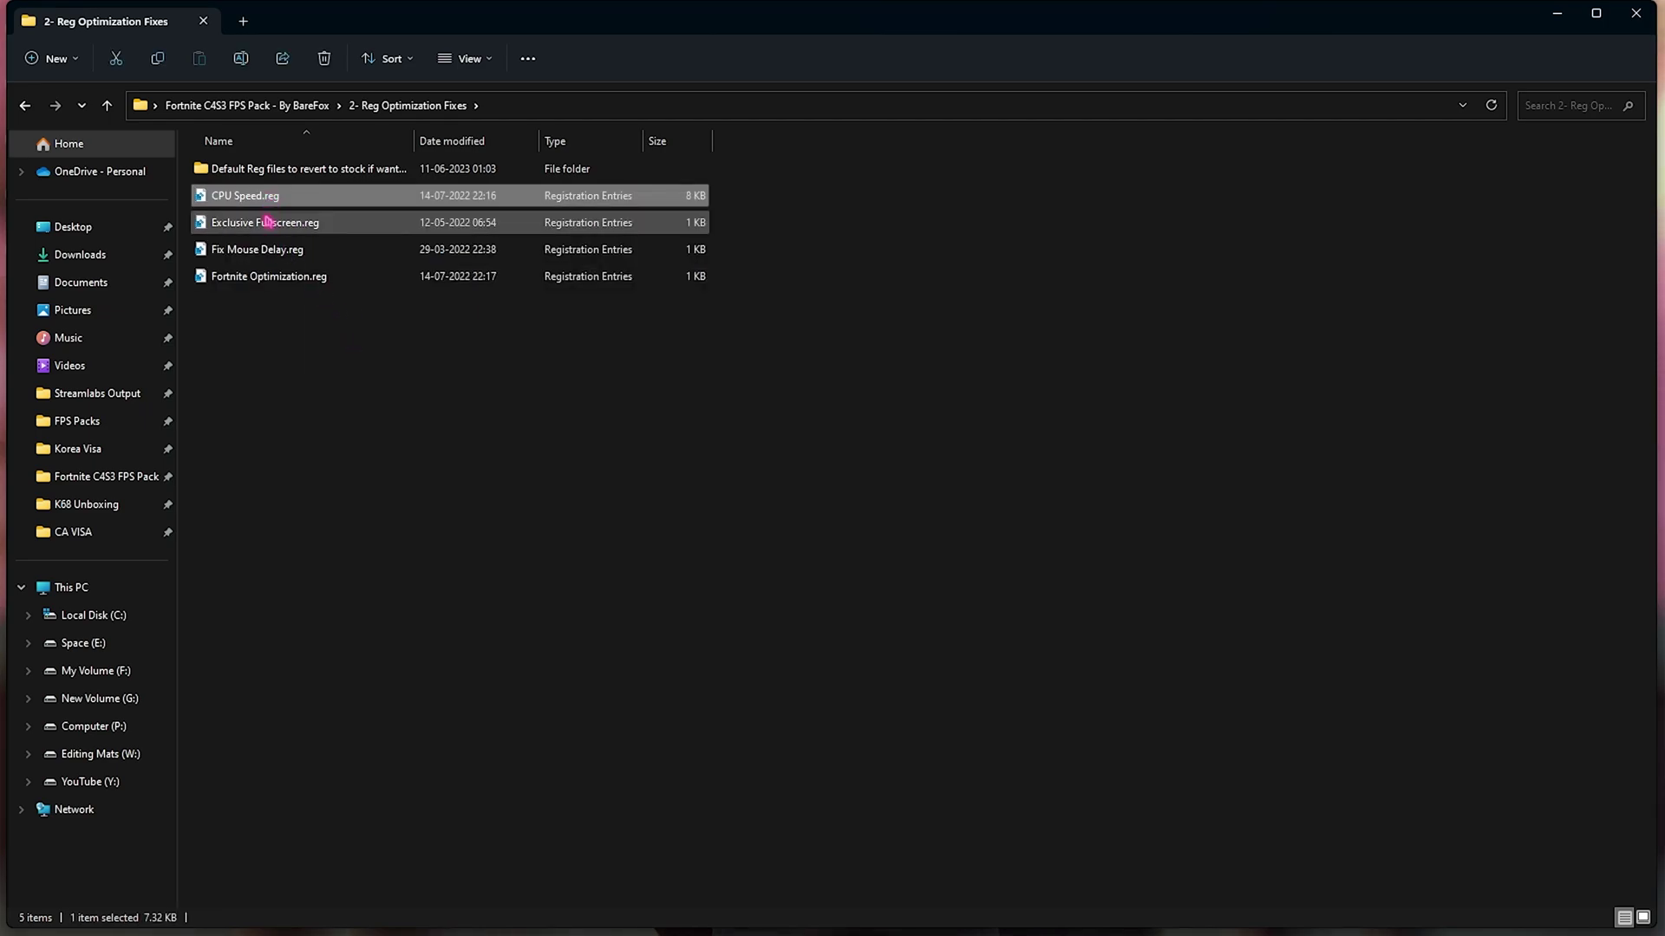
click(237, 225)
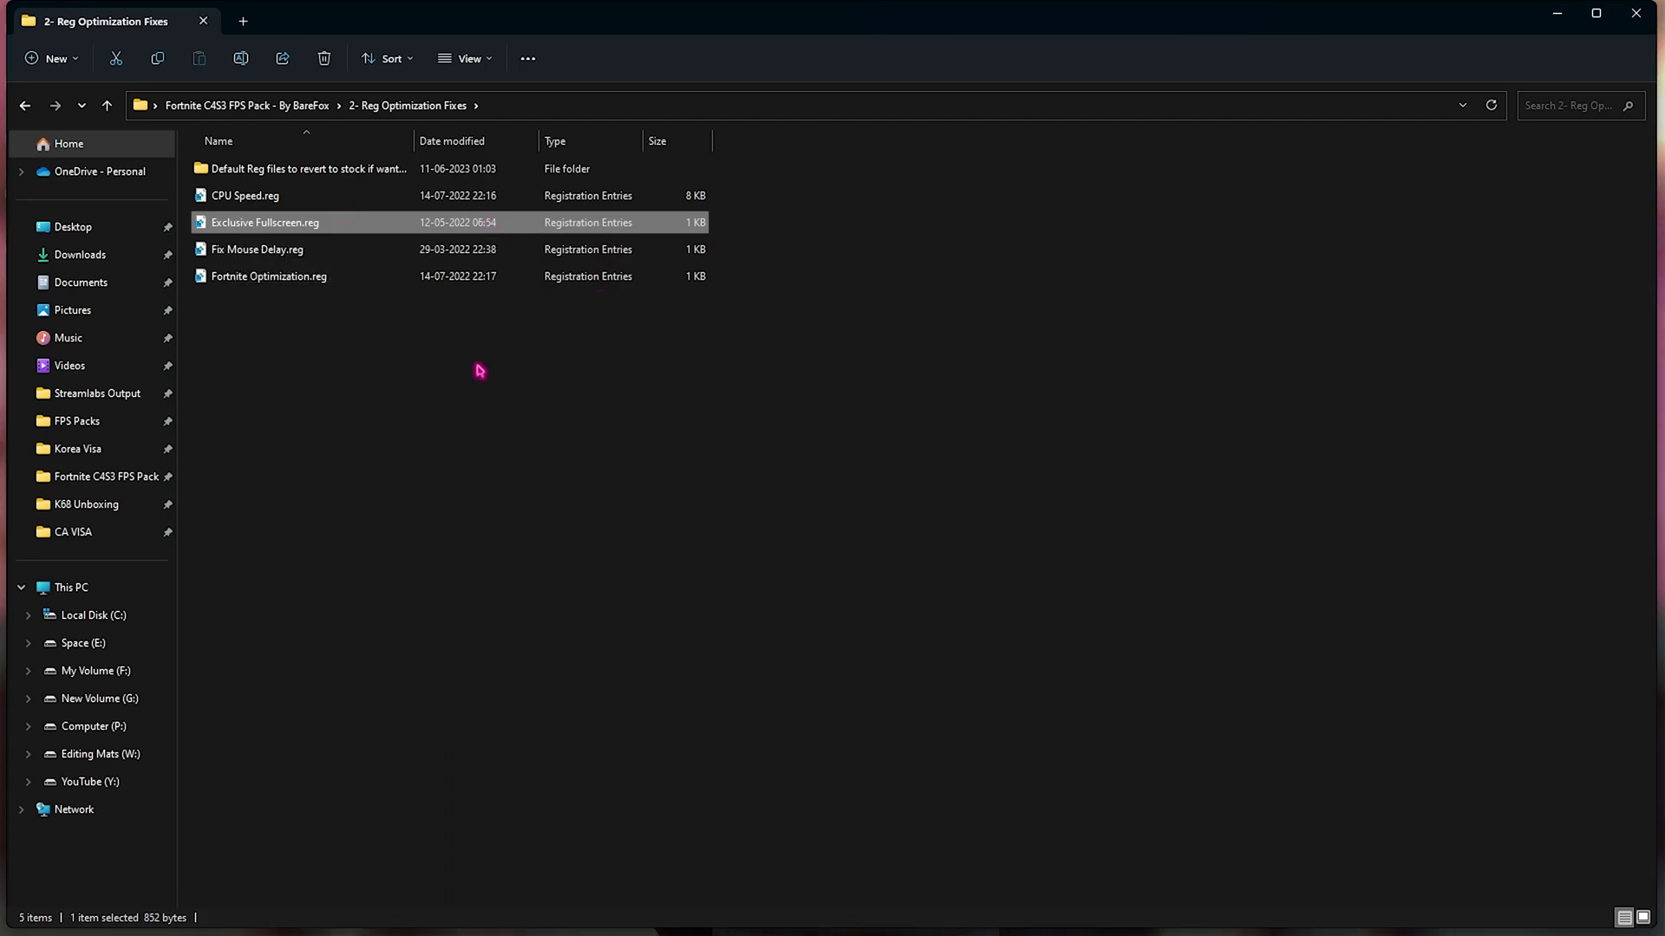
click(364, 251)
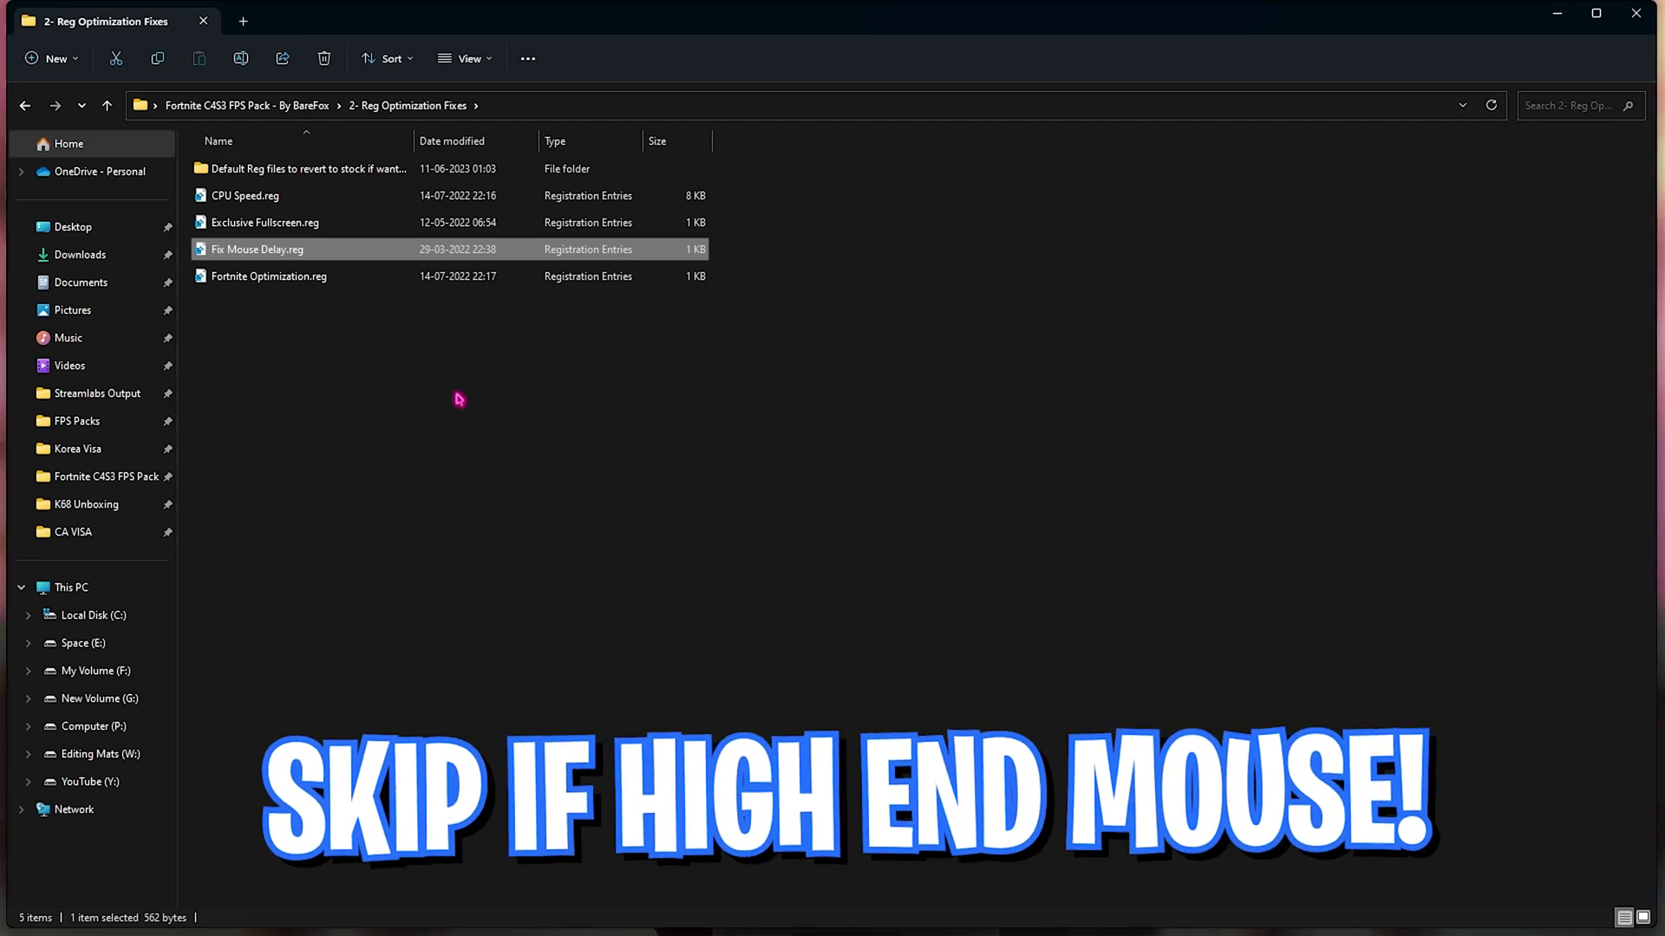
click(295, 285)
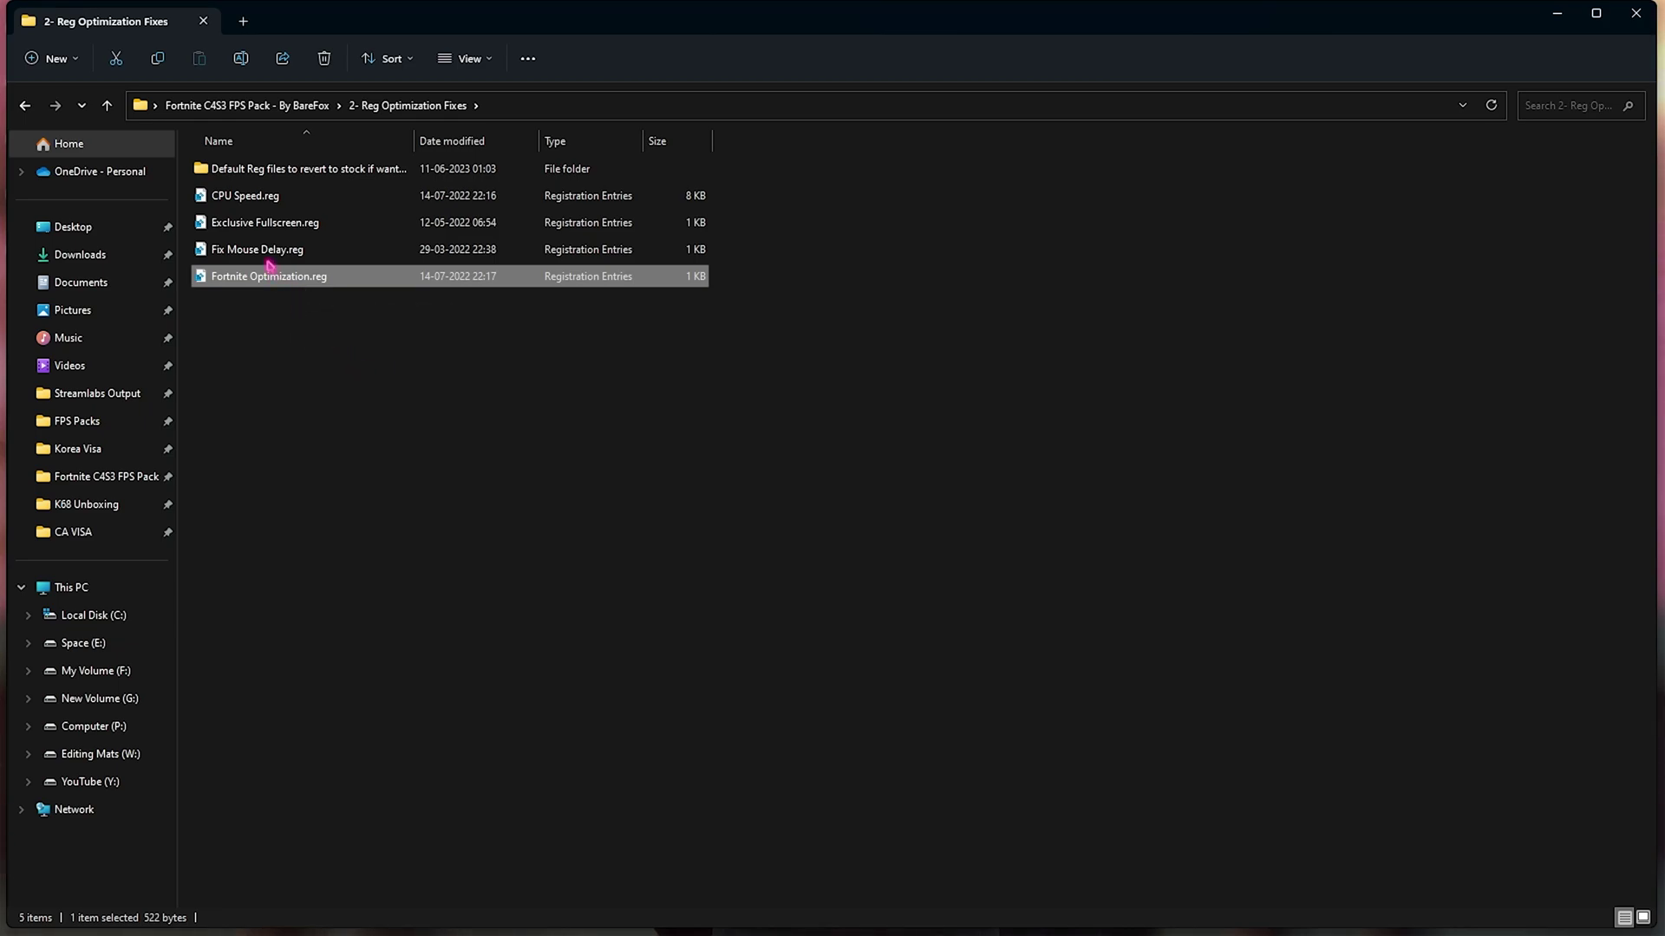
Open the 3- Ram Optimization folder and examine the 32GB Ram.reg and Reset to Default.reg files
key(BackSpace)
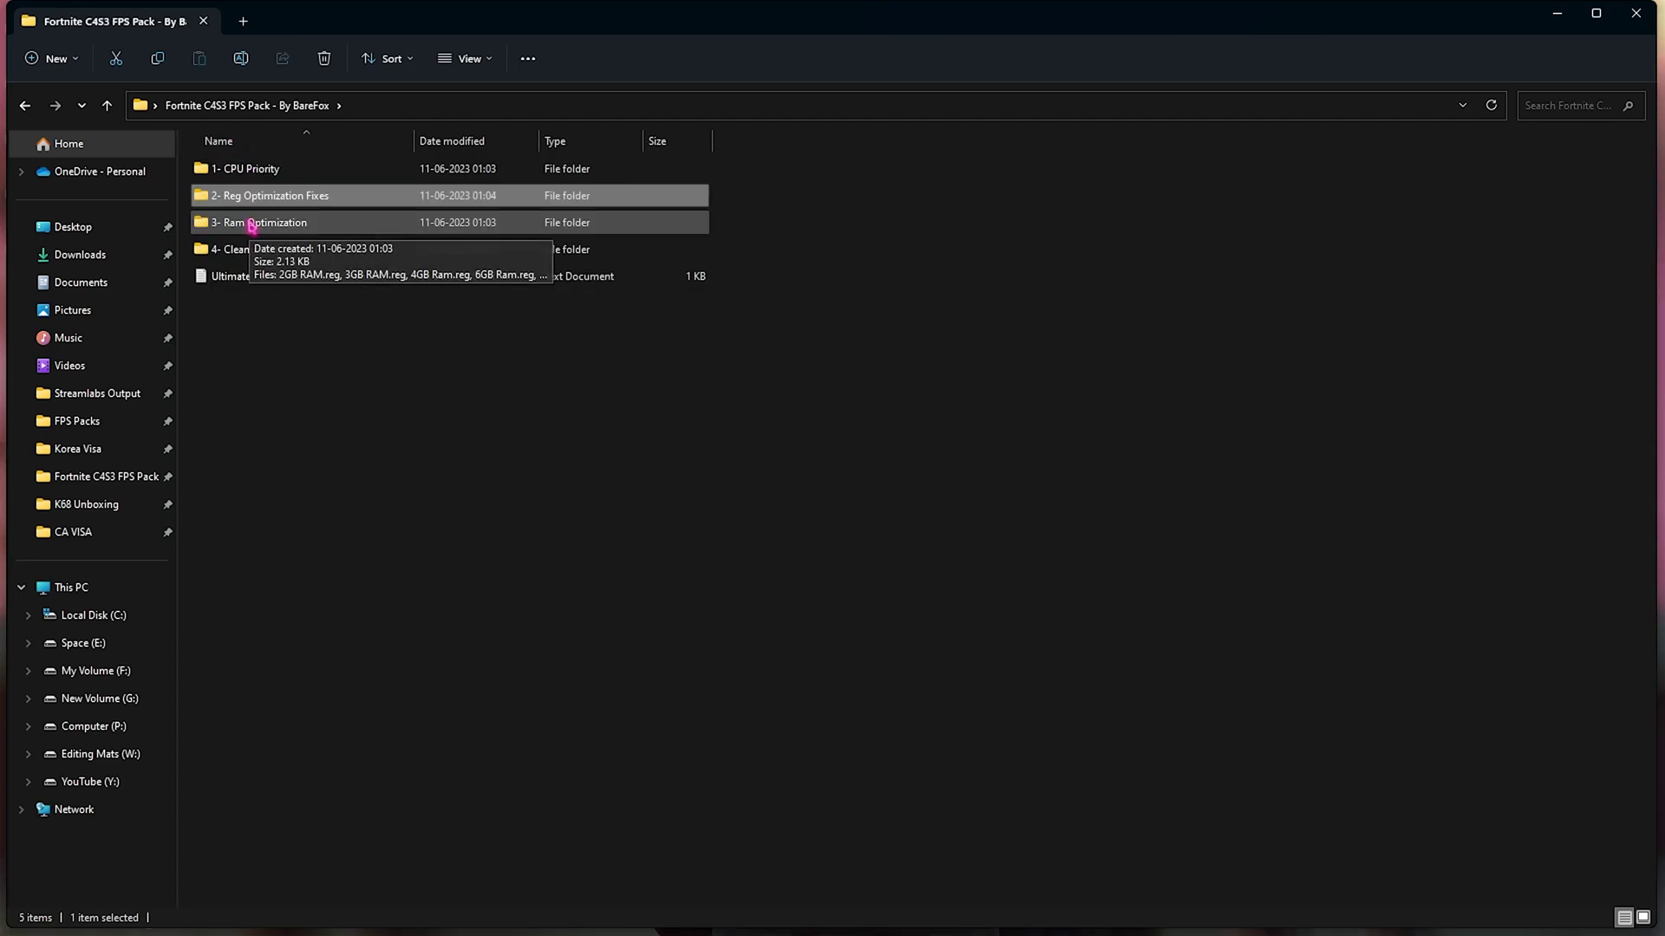
double_click(251, 224)
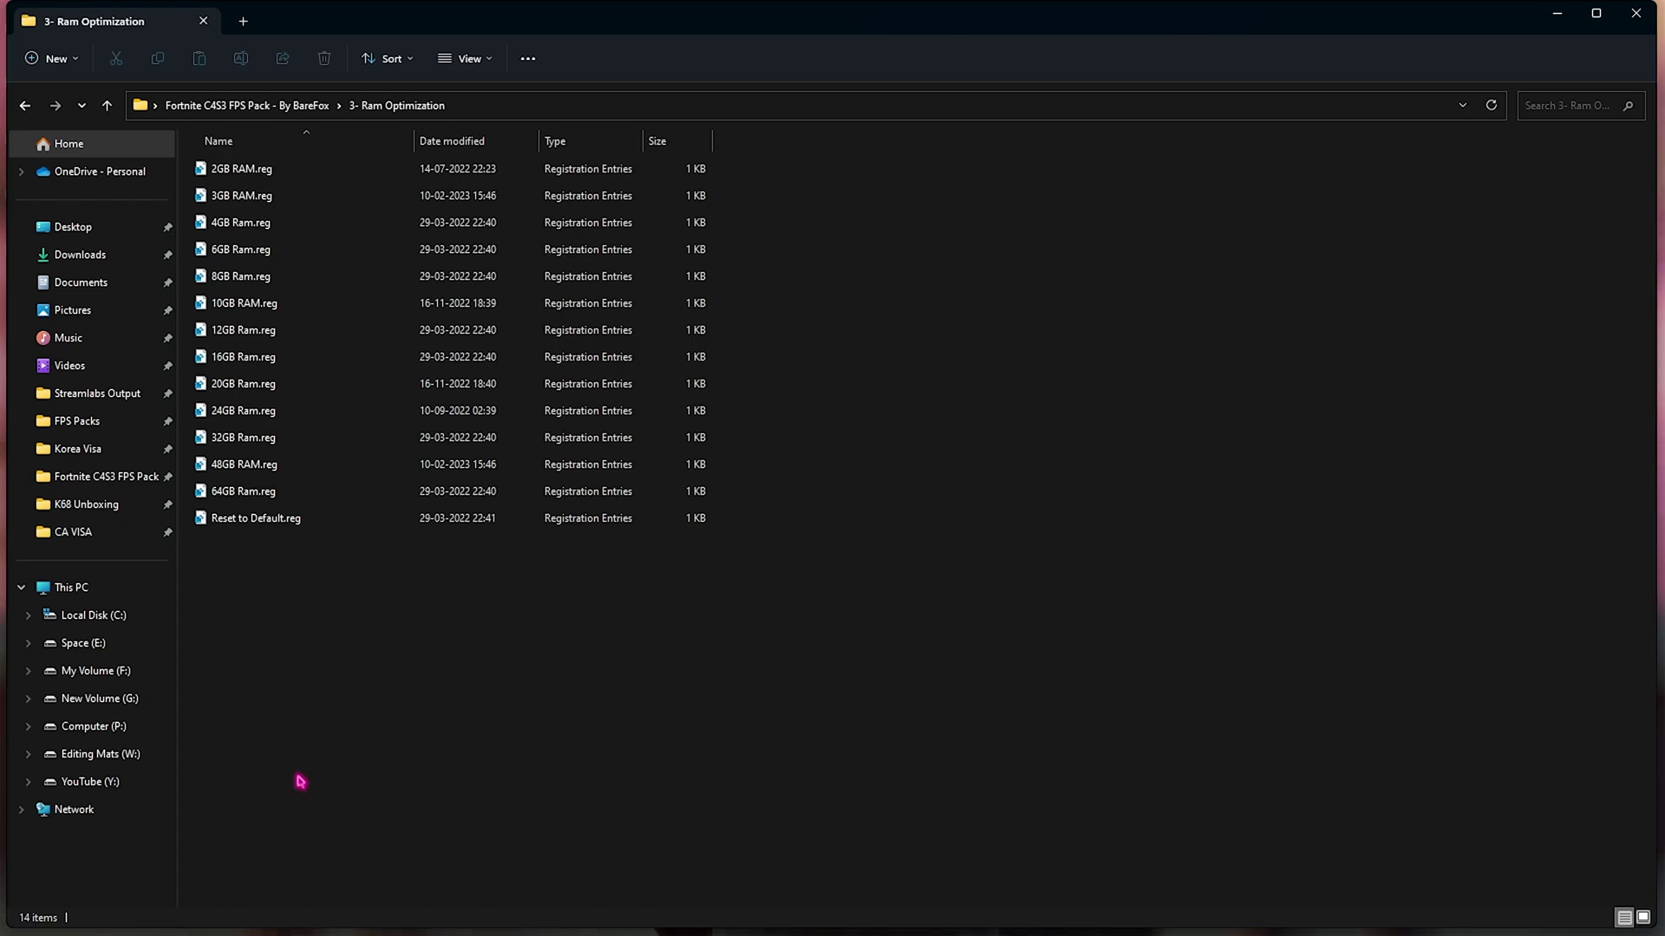
click(279, 450)
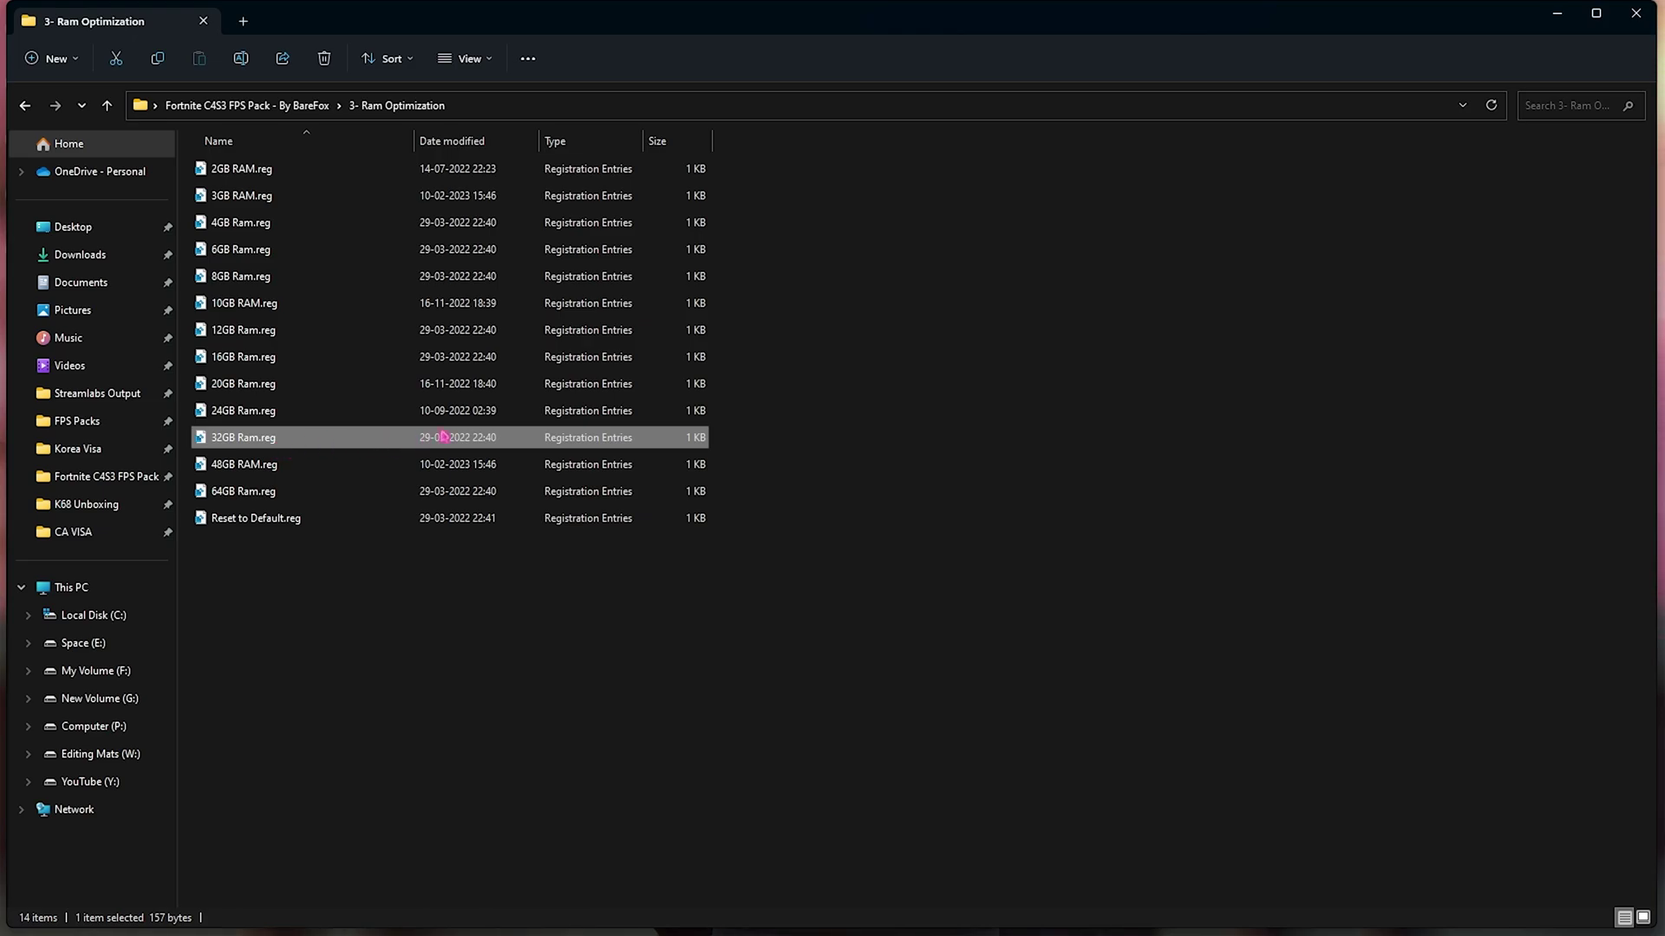
click(264, 521)
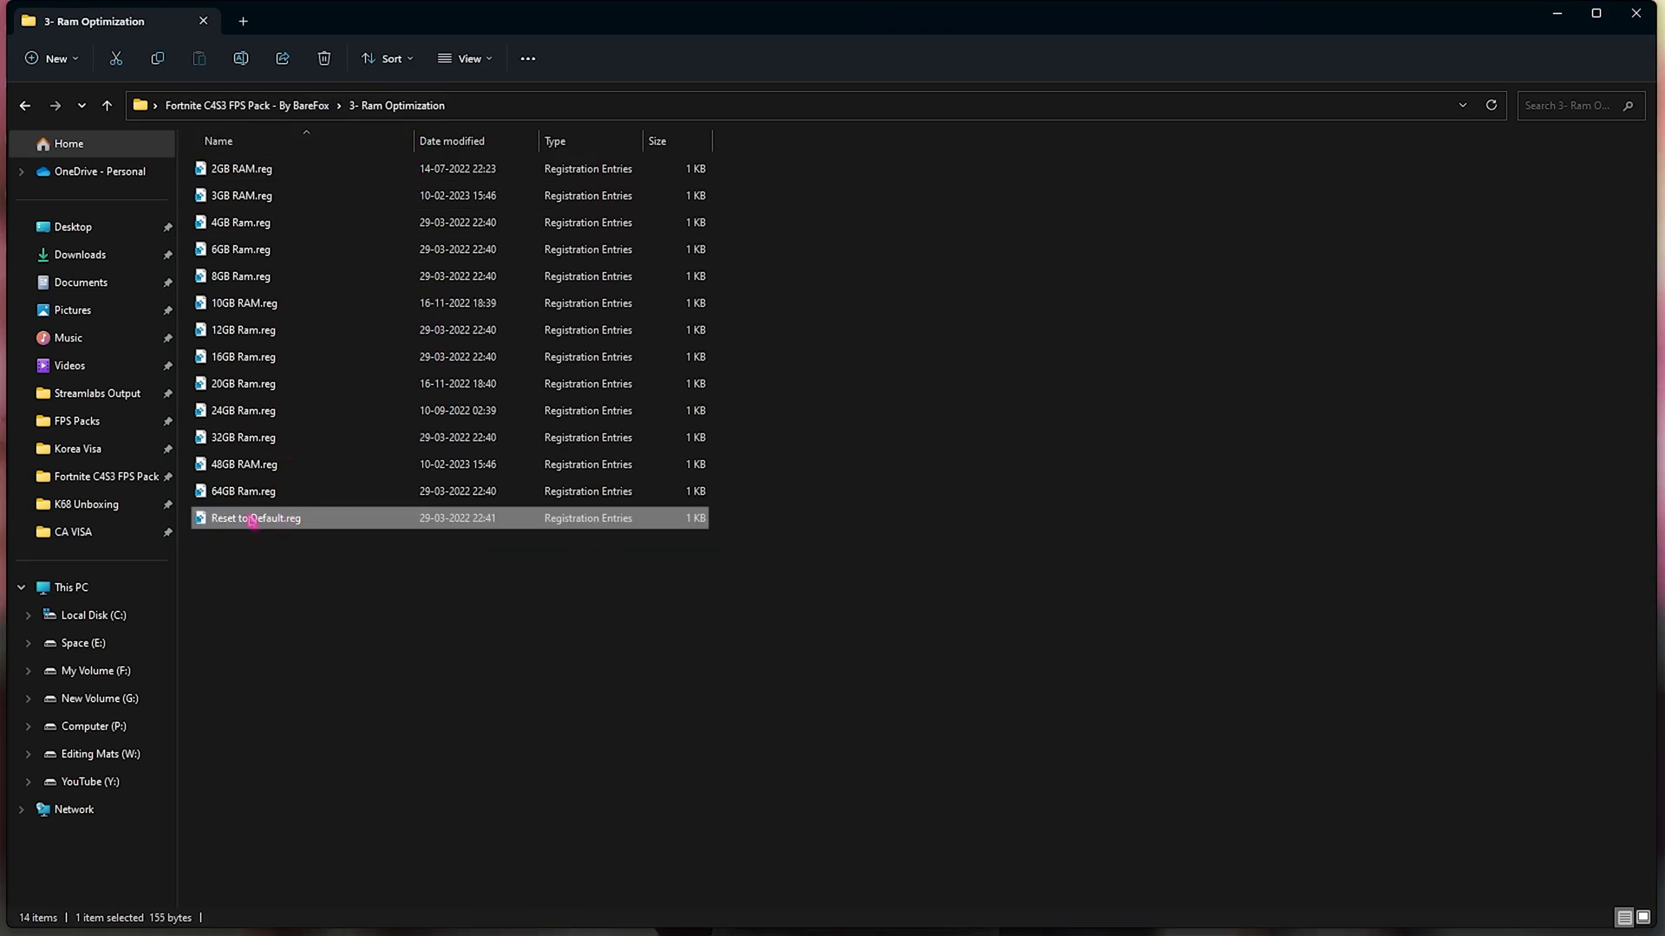
Open the Batch Tweaks folder inside 4- Cleanup Files and select Useful Tweaks.bat
key(BackSpace)
double_click(268, 252)
click(274, 174)
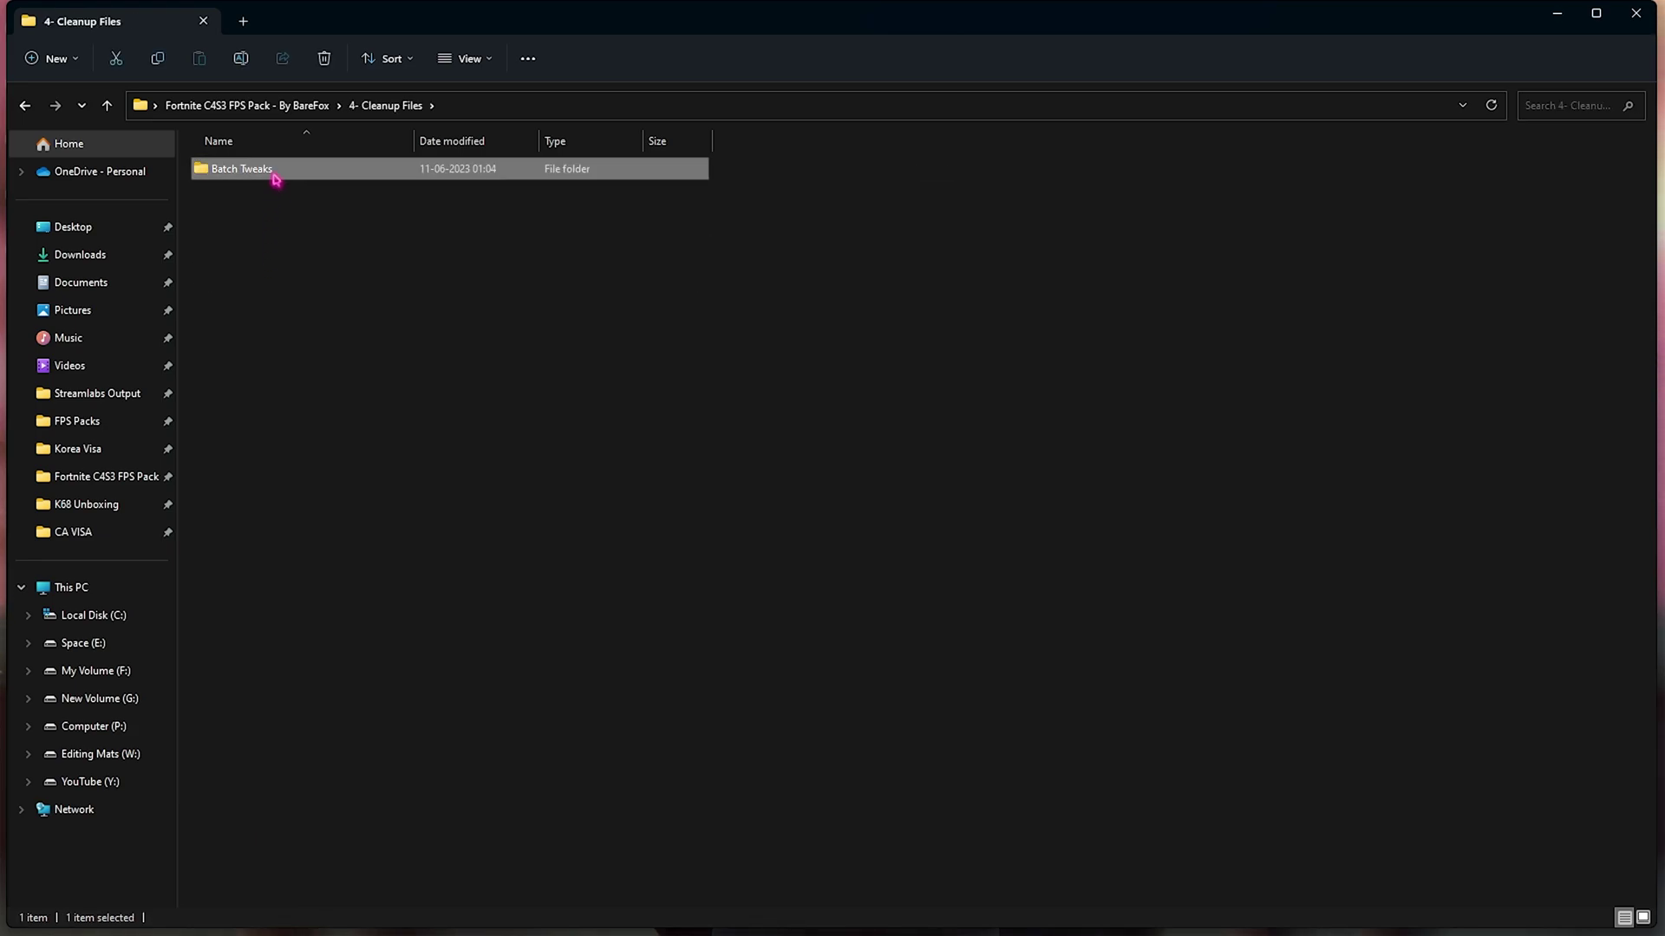
double_click(274, 178)
click(260, 199)
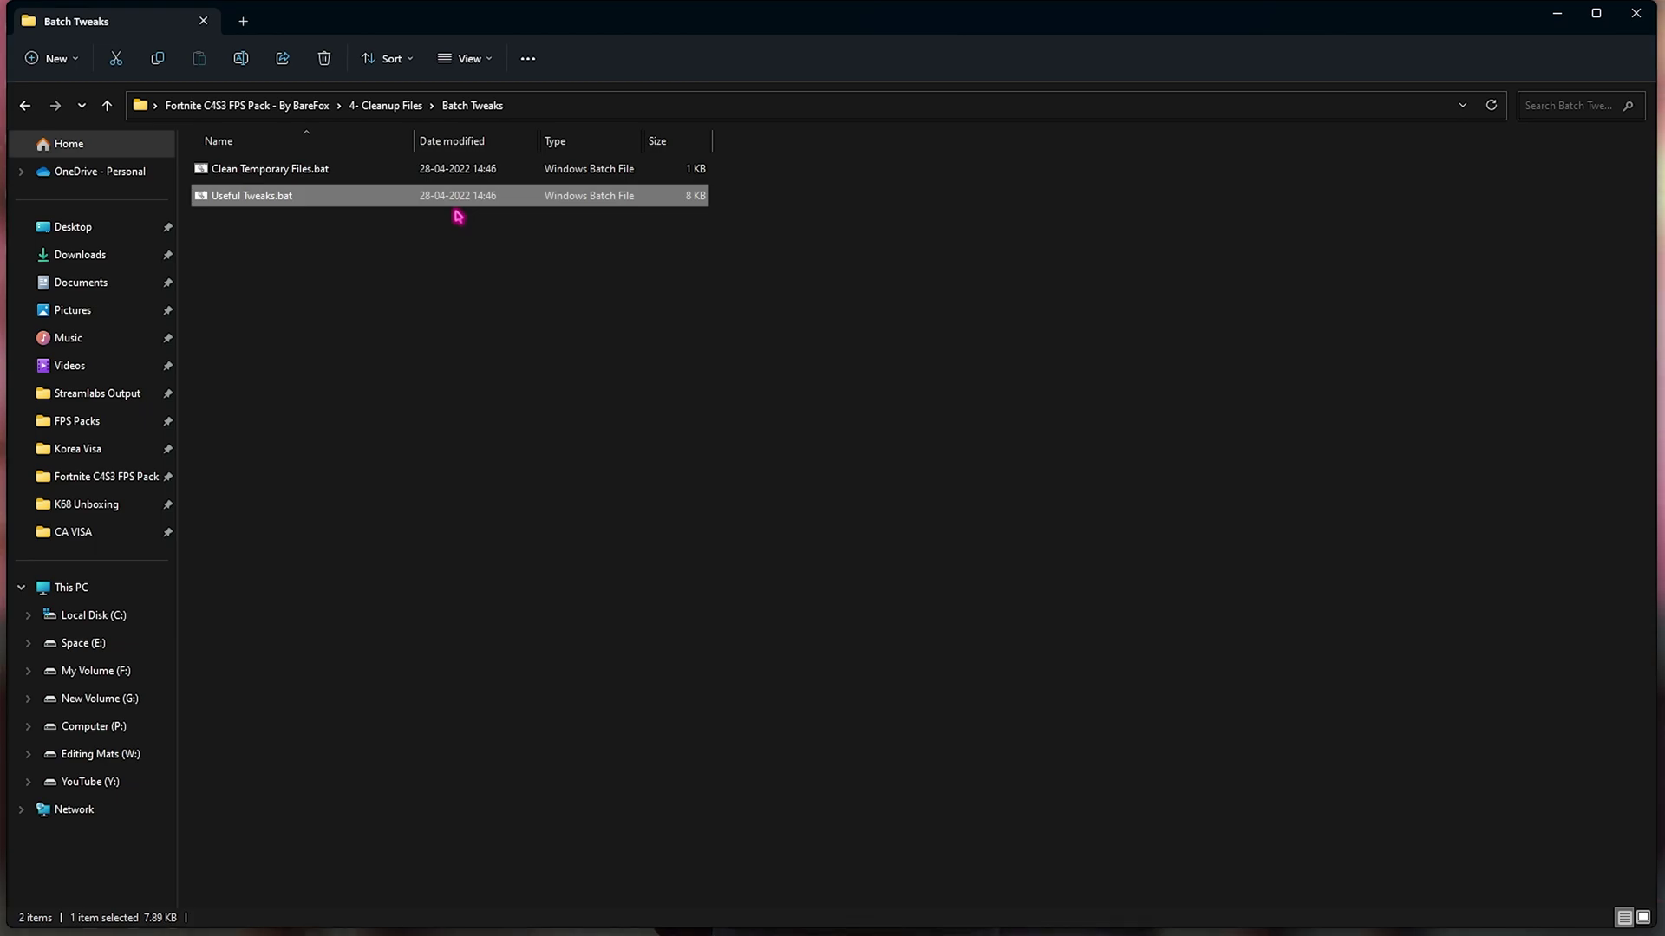
Run Clean Temporary Files.bat as administrator, confirm deleting all temporary files, and close the folder window
click(253, 176)
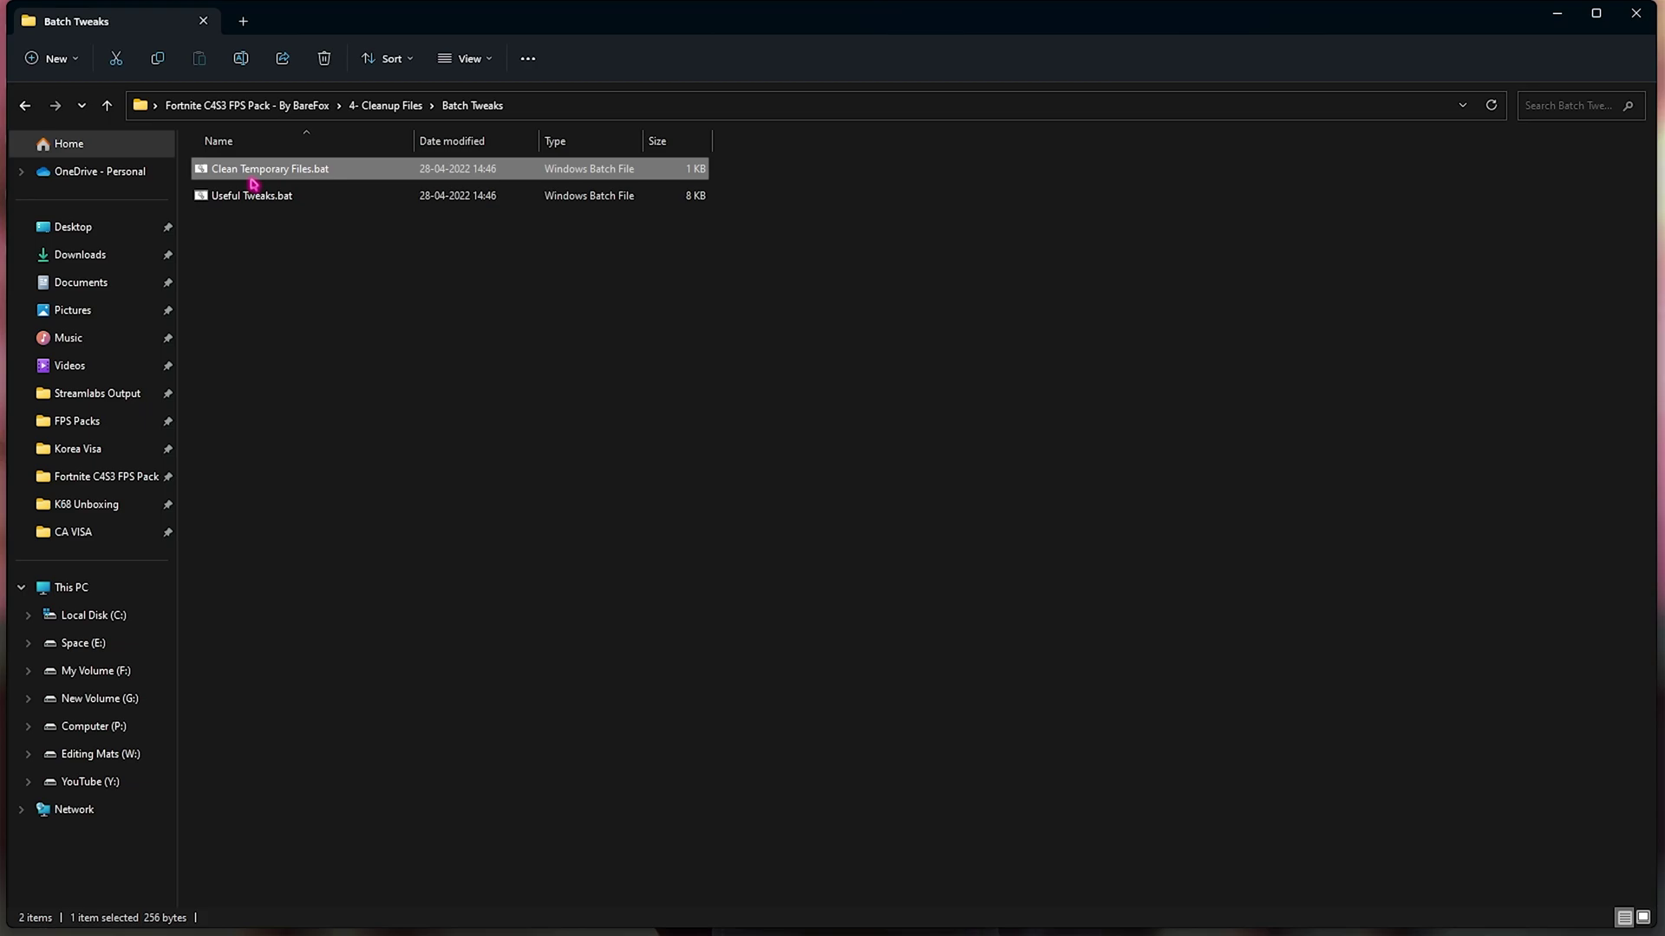
right_click(296, 169)
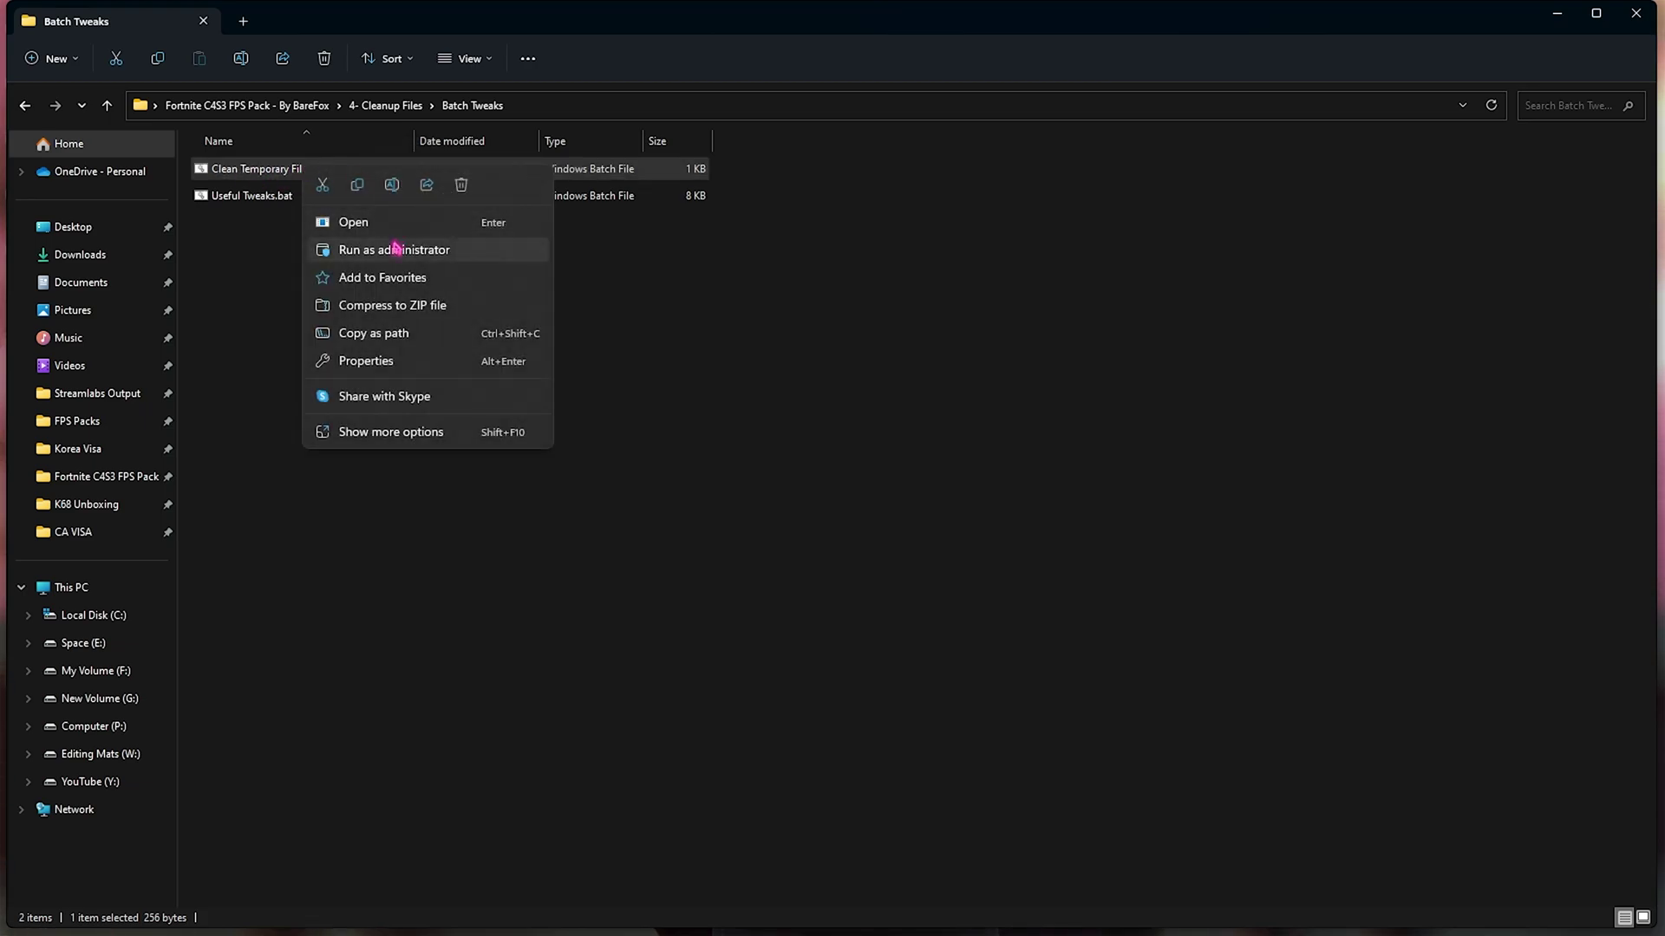
click(396, 249)
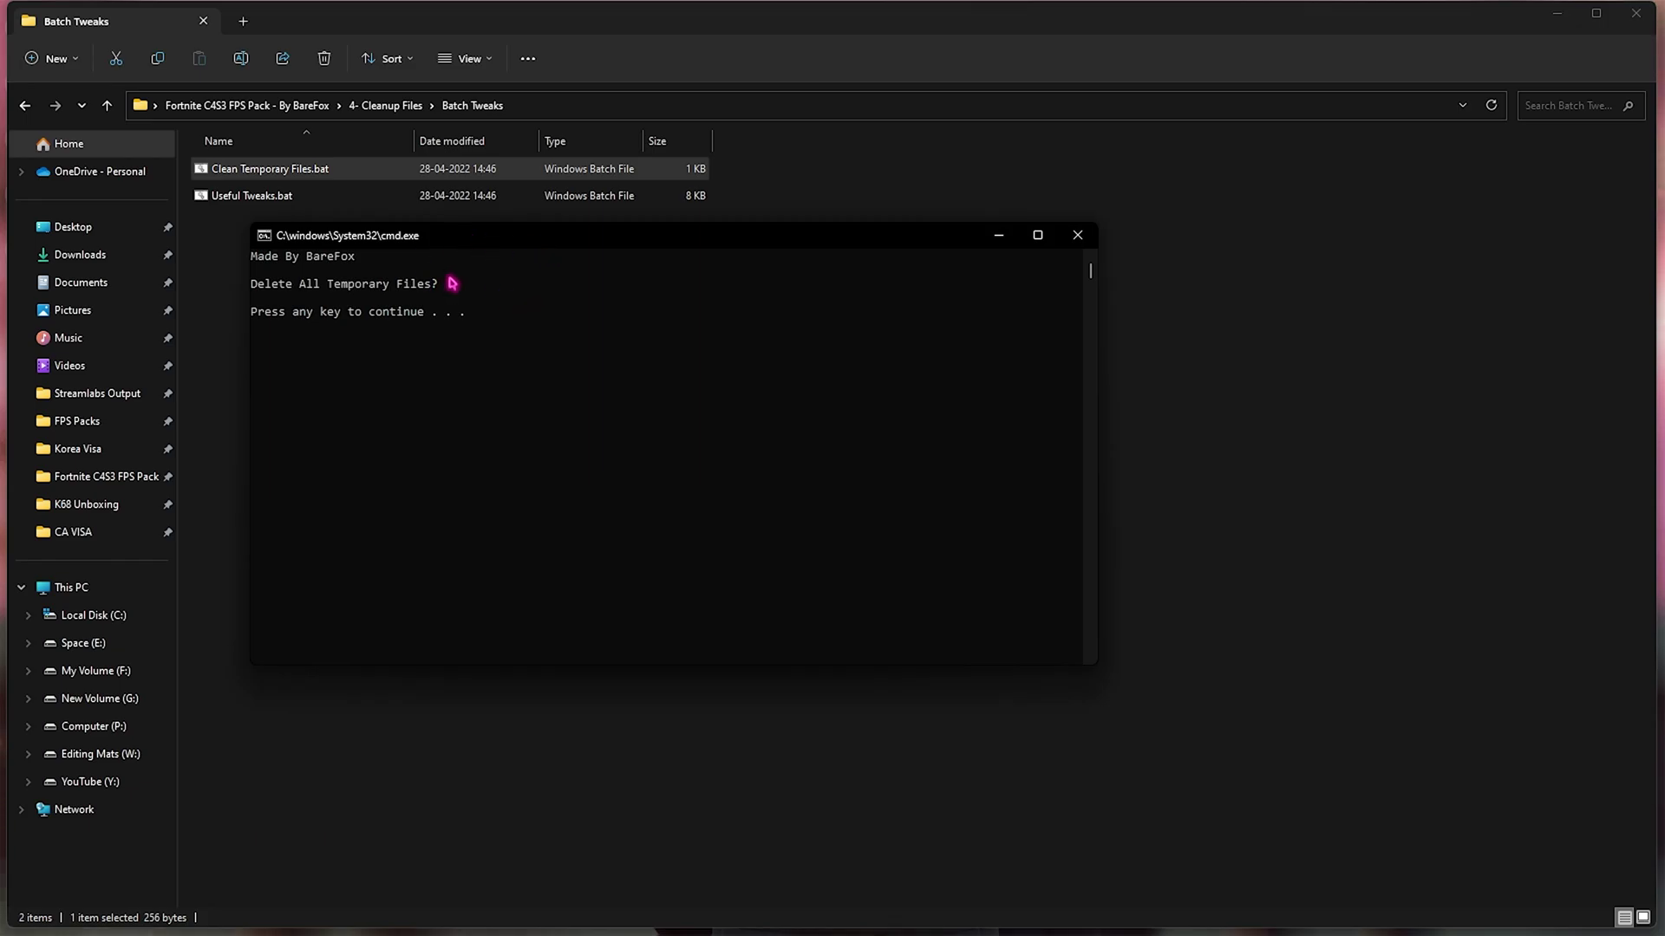
key(Return)
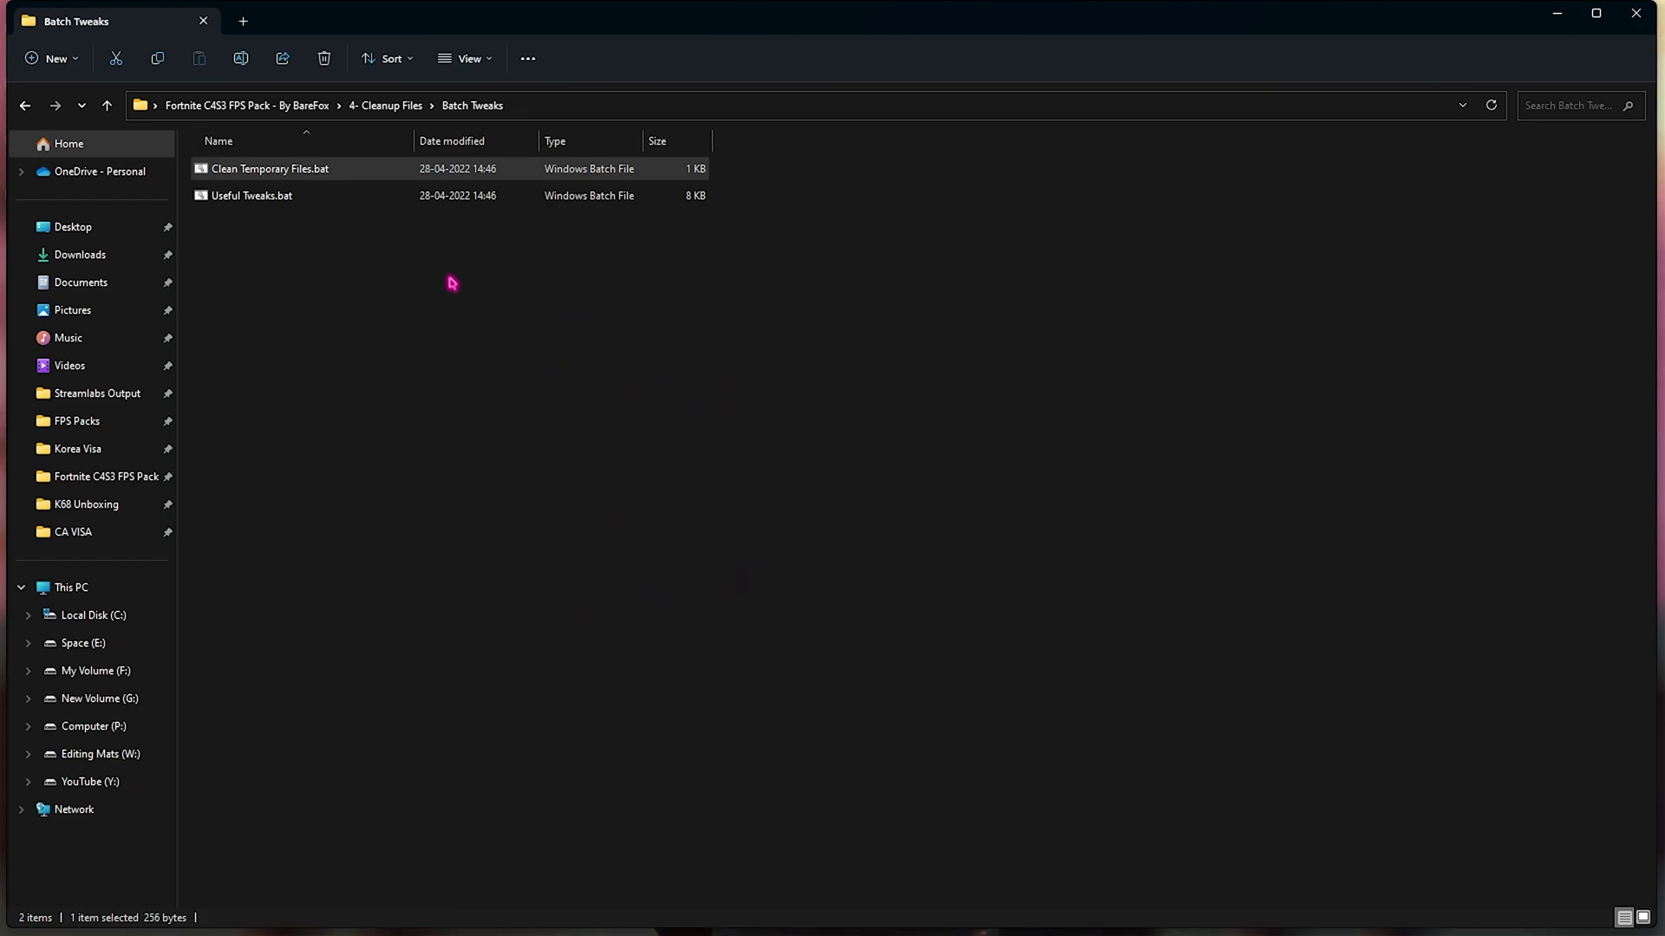
click(1636, 13)
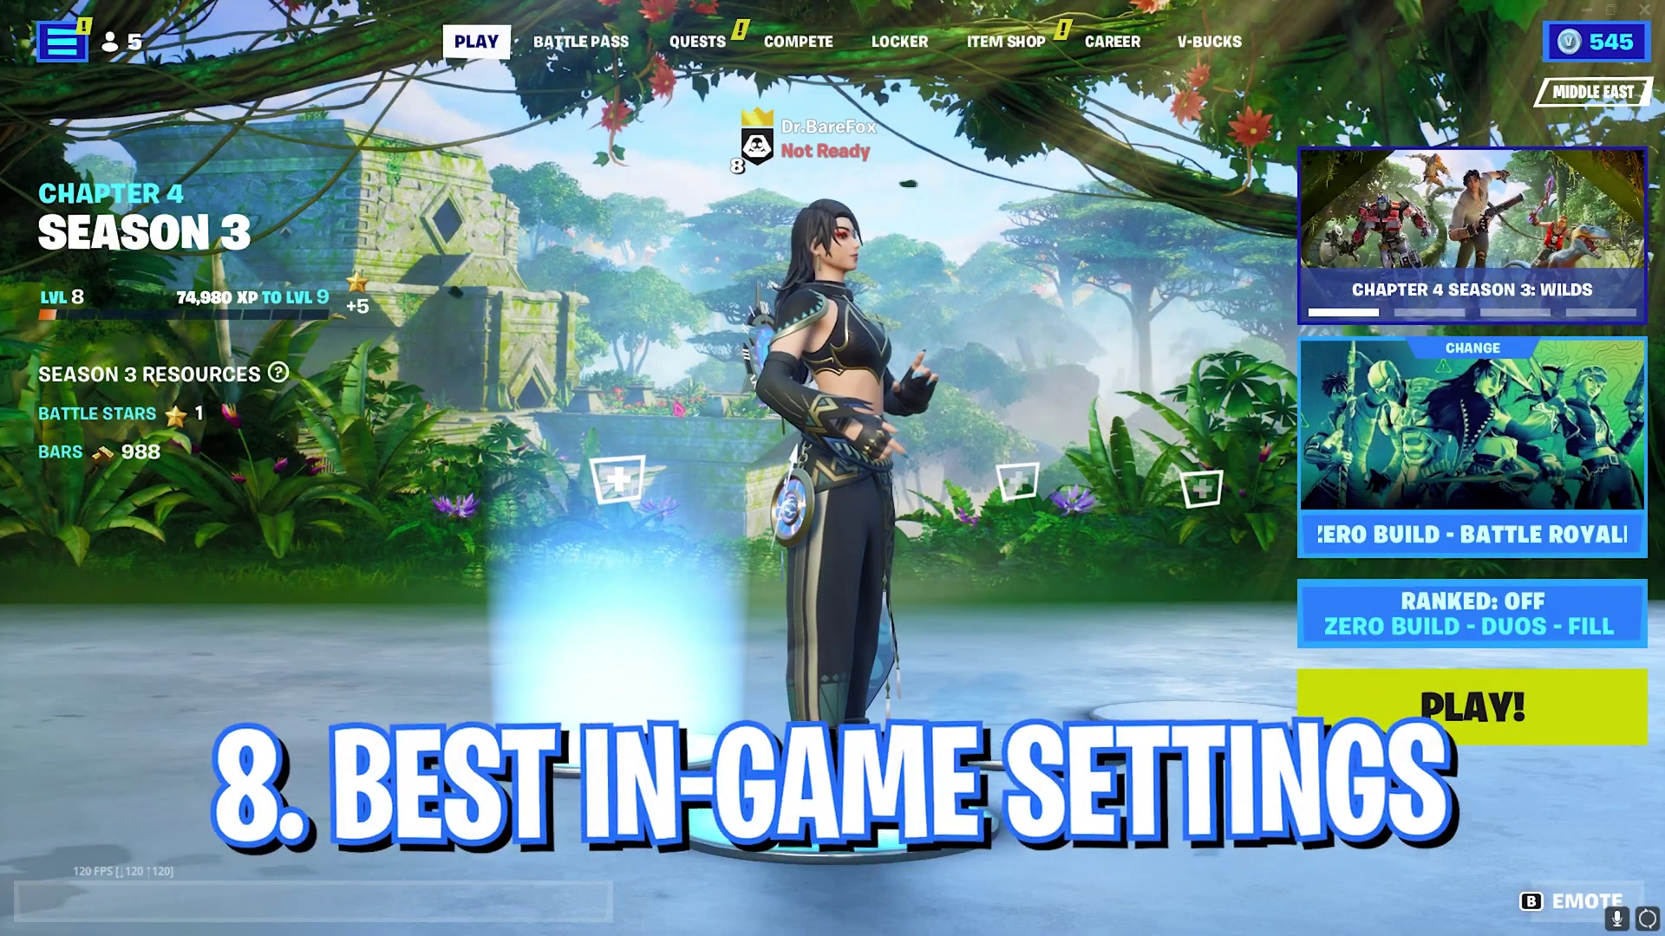
Open the game's video settings from the Fortnite lobby
key(Escape)
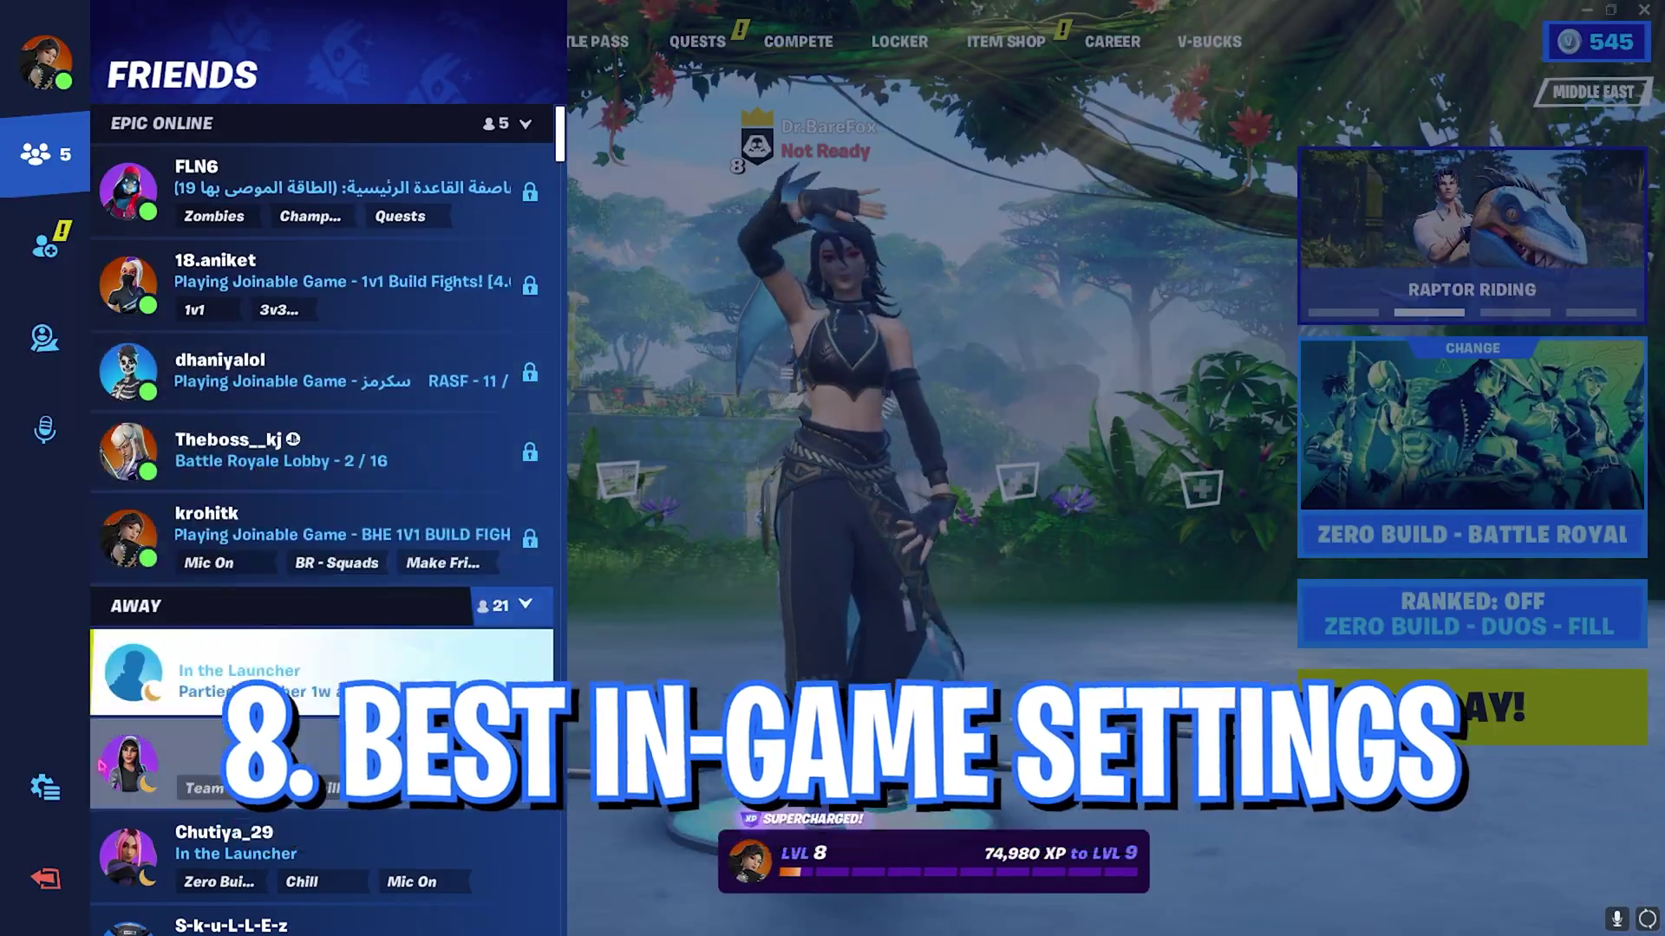
click(45, 787)
click(243, 199)
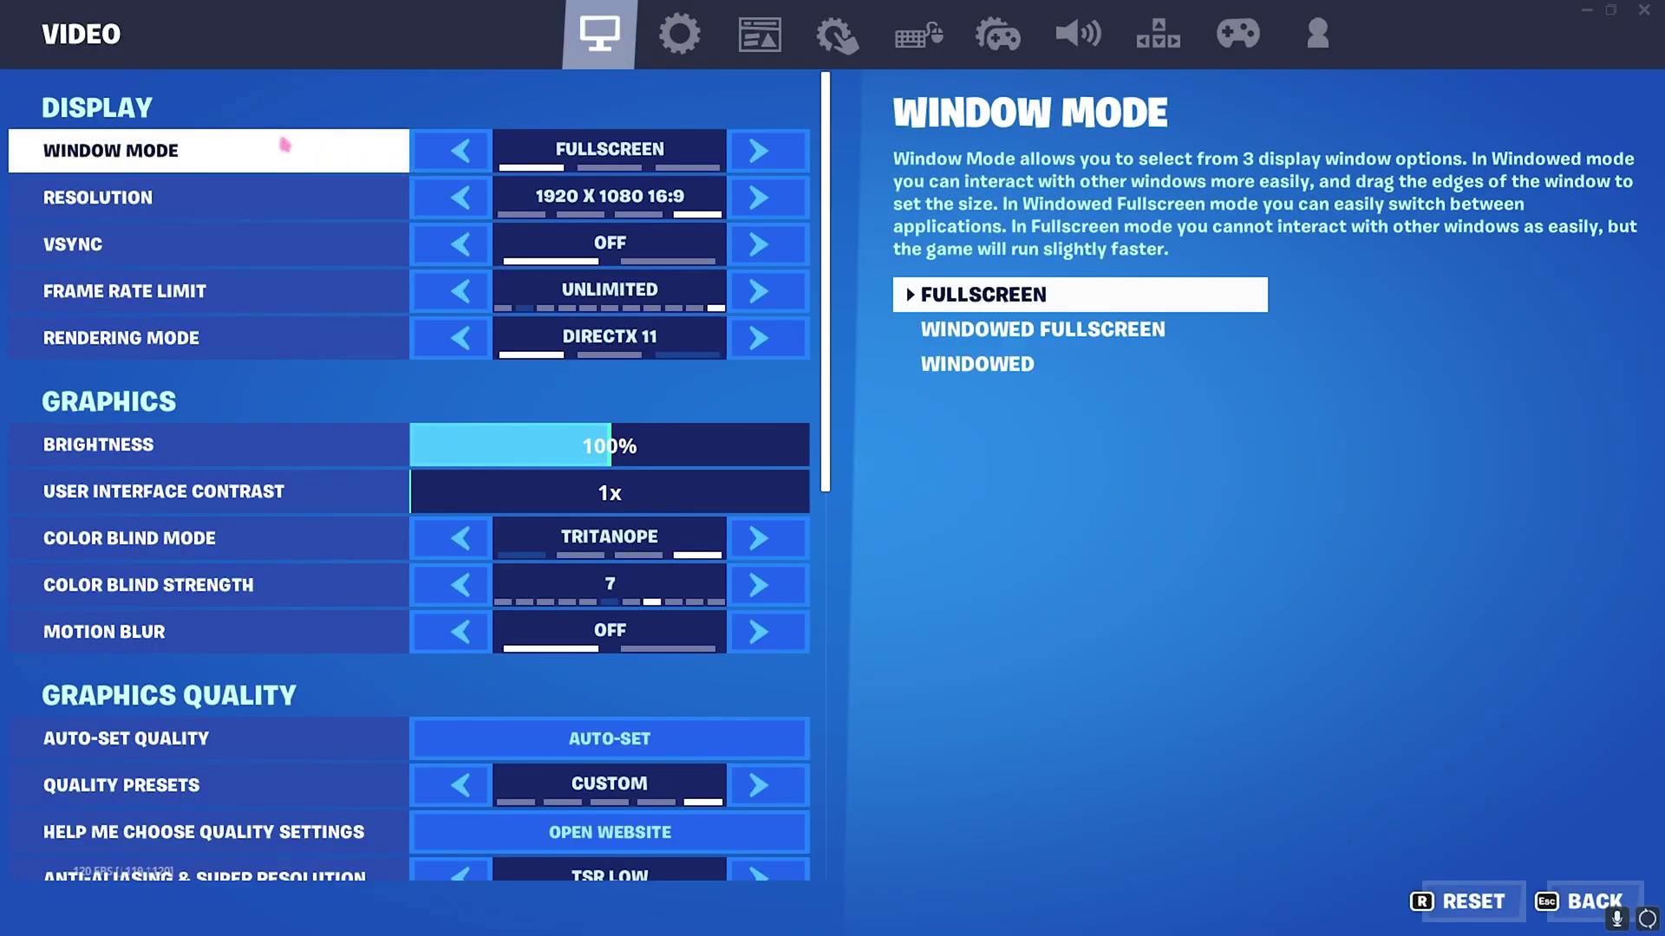
Try the 1280 x 720, 1600 x 900 and 1632 x 918 display resolutions, and return to 1920 x 1080 16:9
click(461, 198)
click(758, 198)
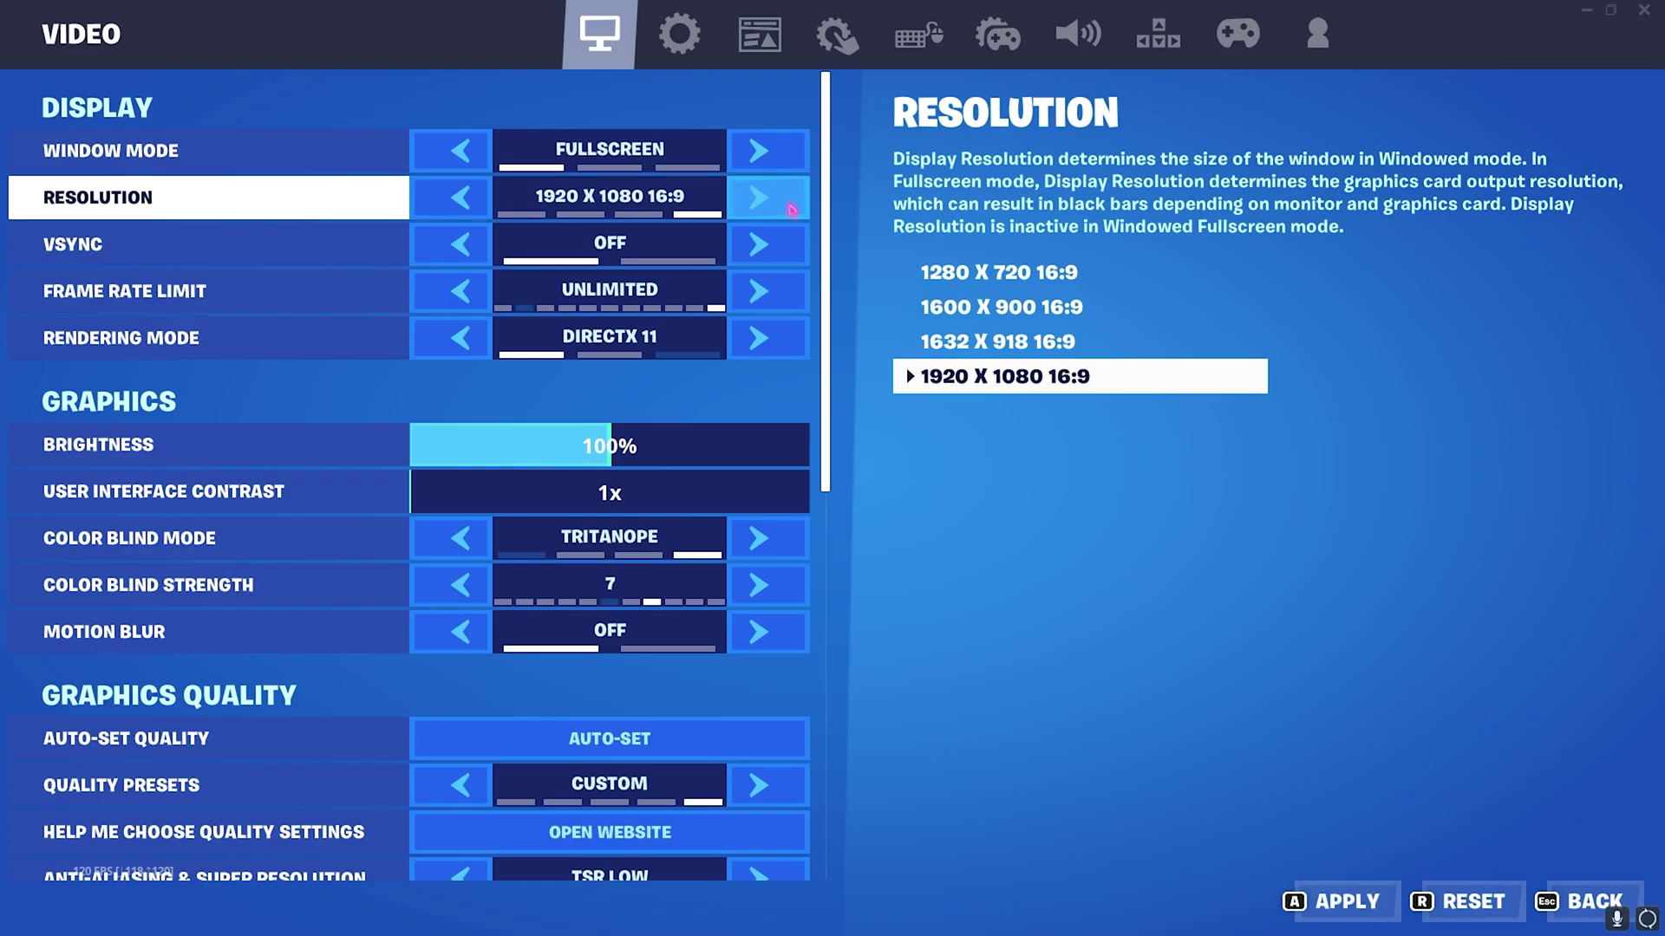
click(480, 204)
click(482, 205)
click(482, 205)
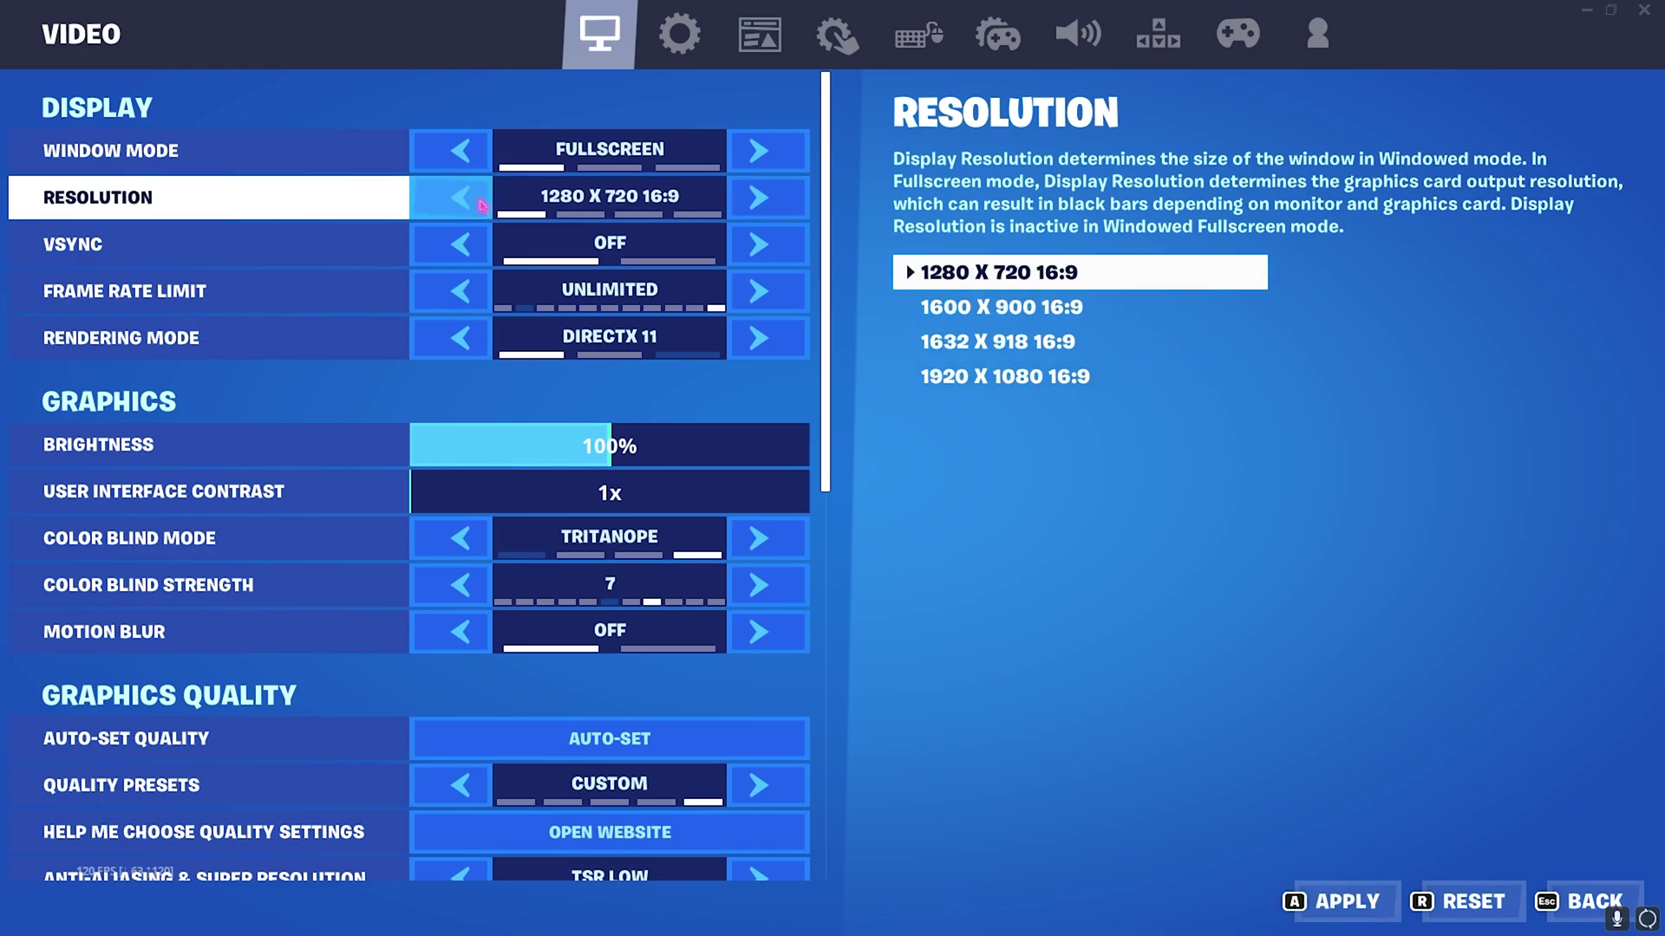
click(760, 198)
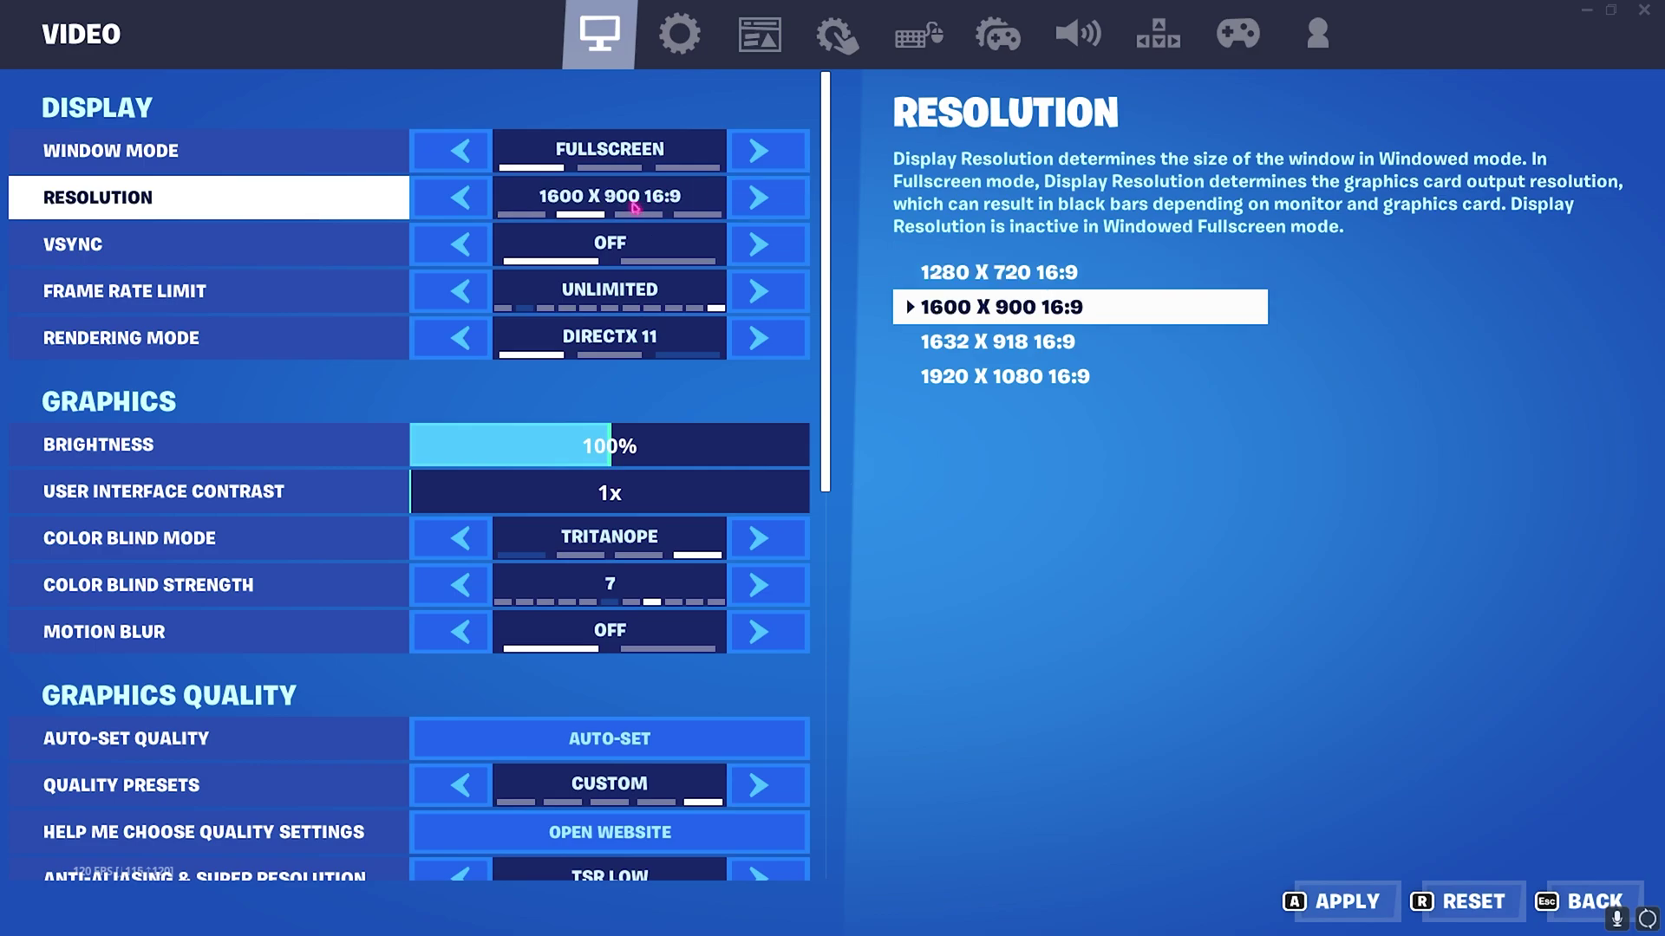
click(736, 199)
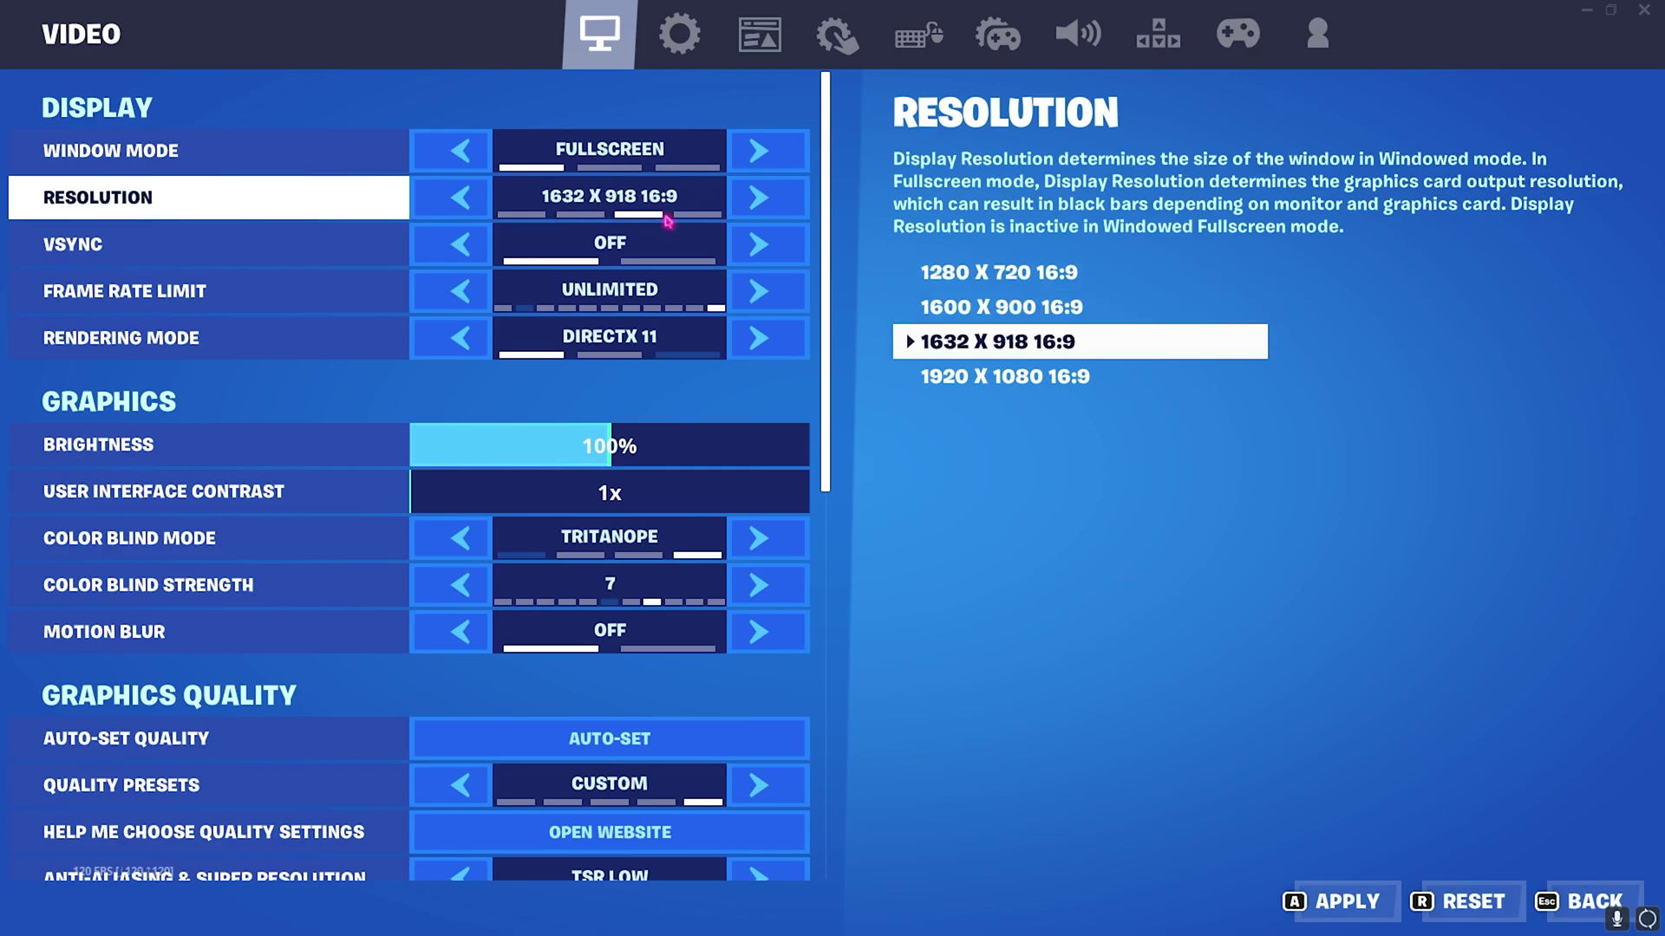
click(453, 206)
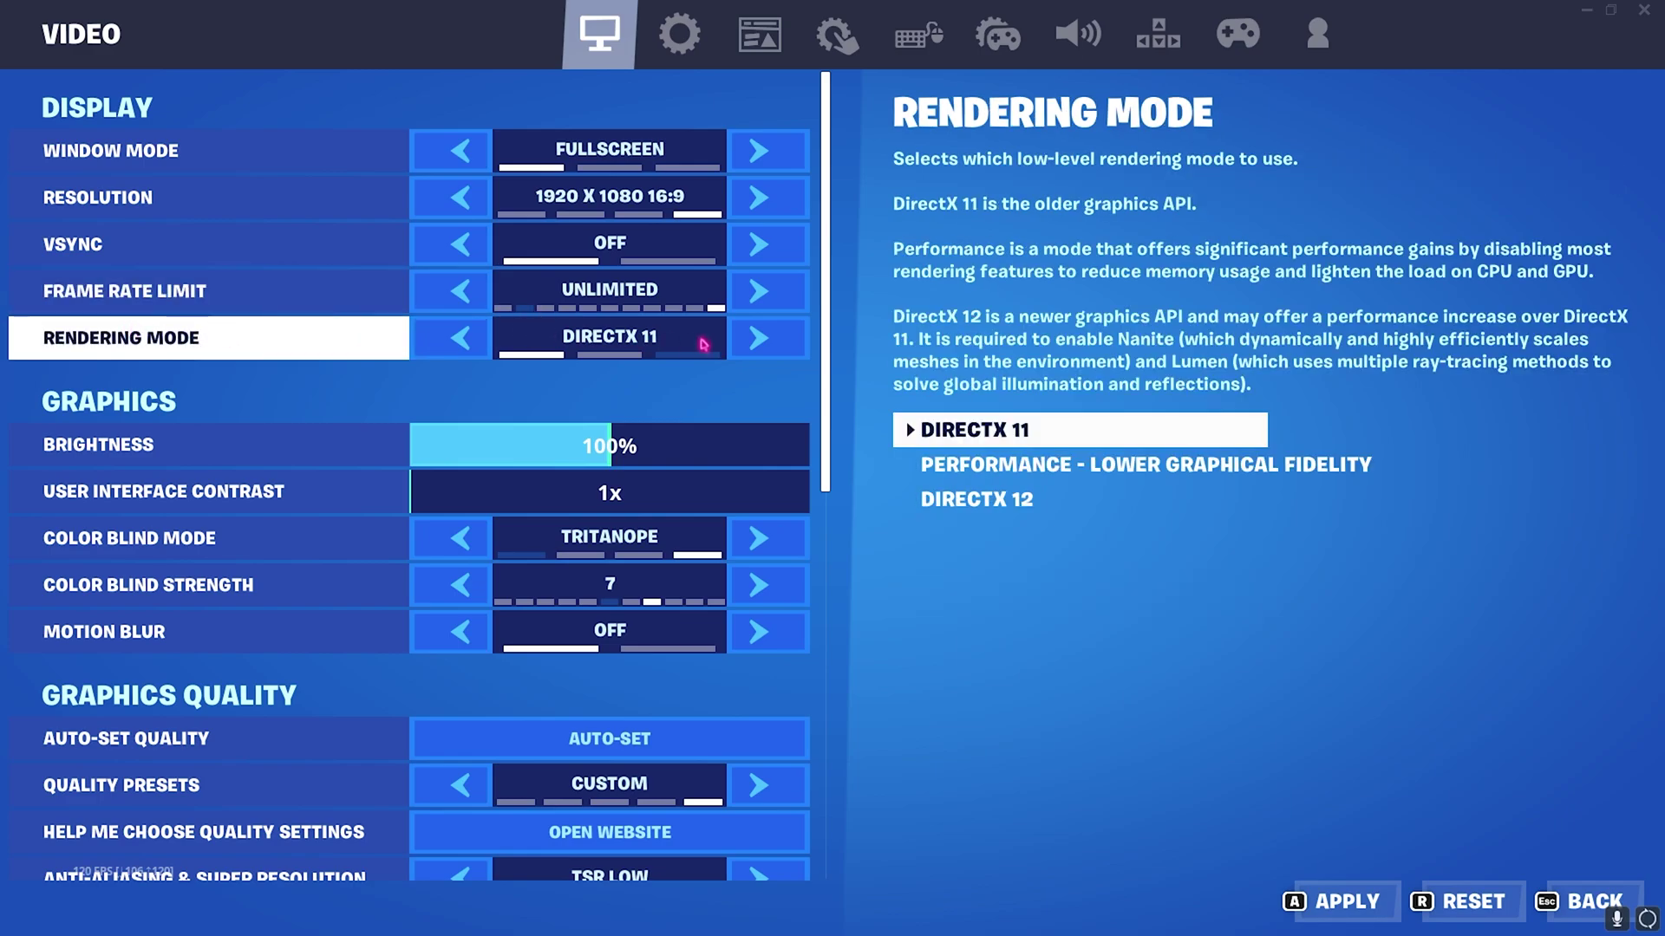
Set the display's rendering mode to Performance - Lower Graphical Fidelity
click(601, 355)
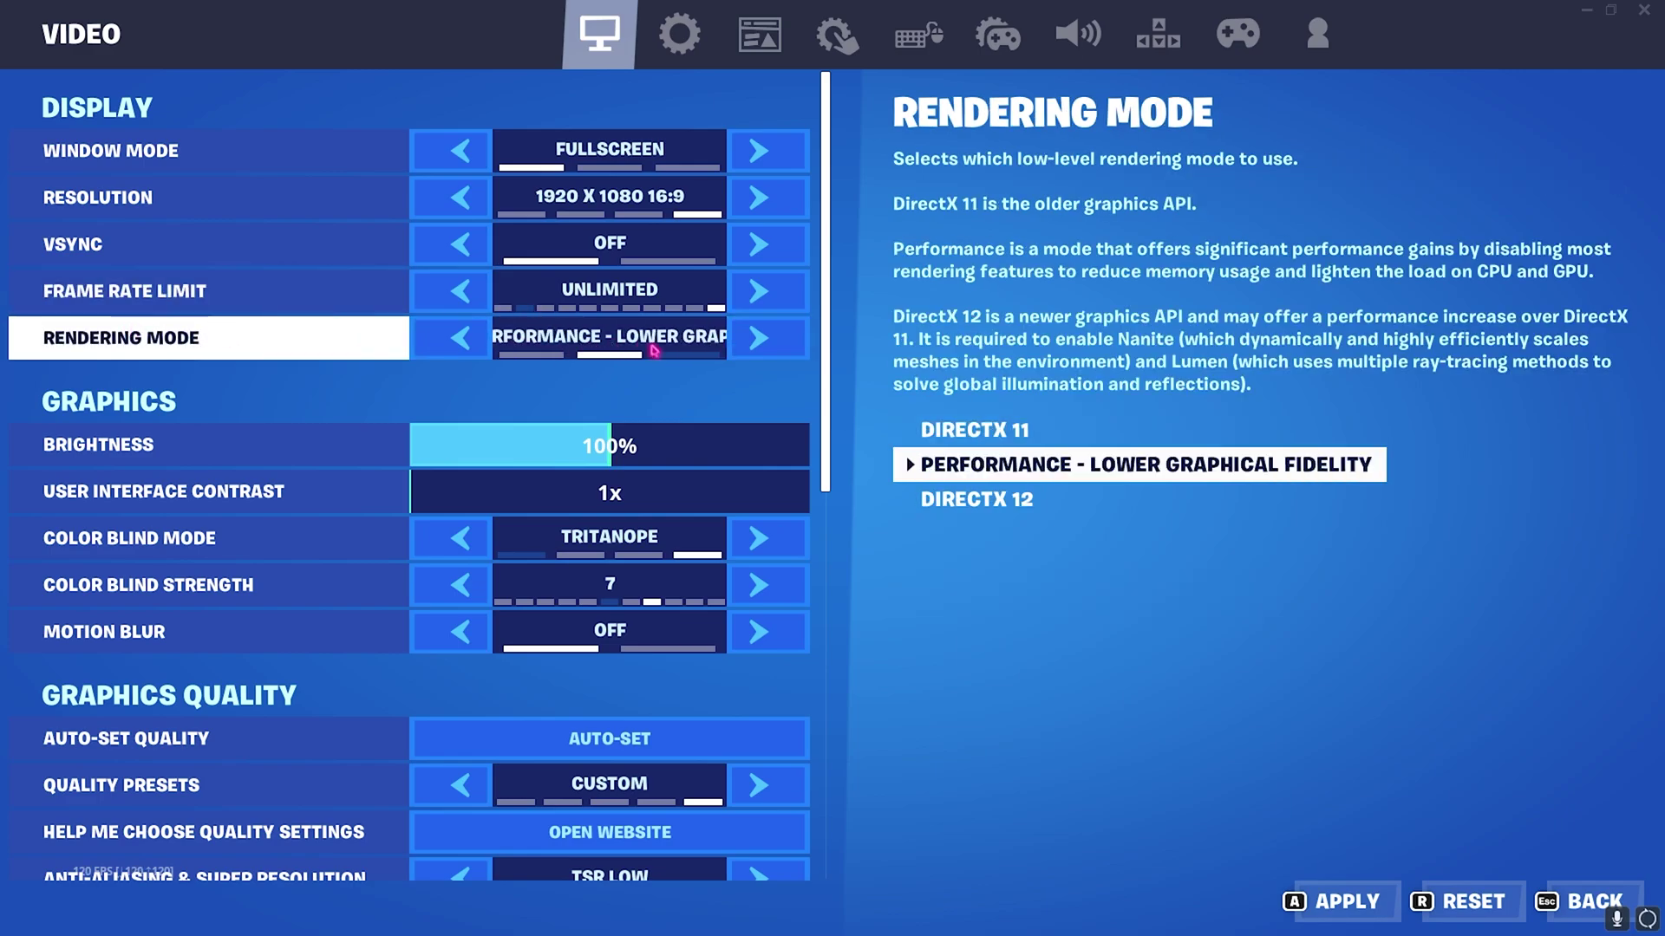
scroll(531, 414, down, 1)
scroll(531, 414, up, 1)
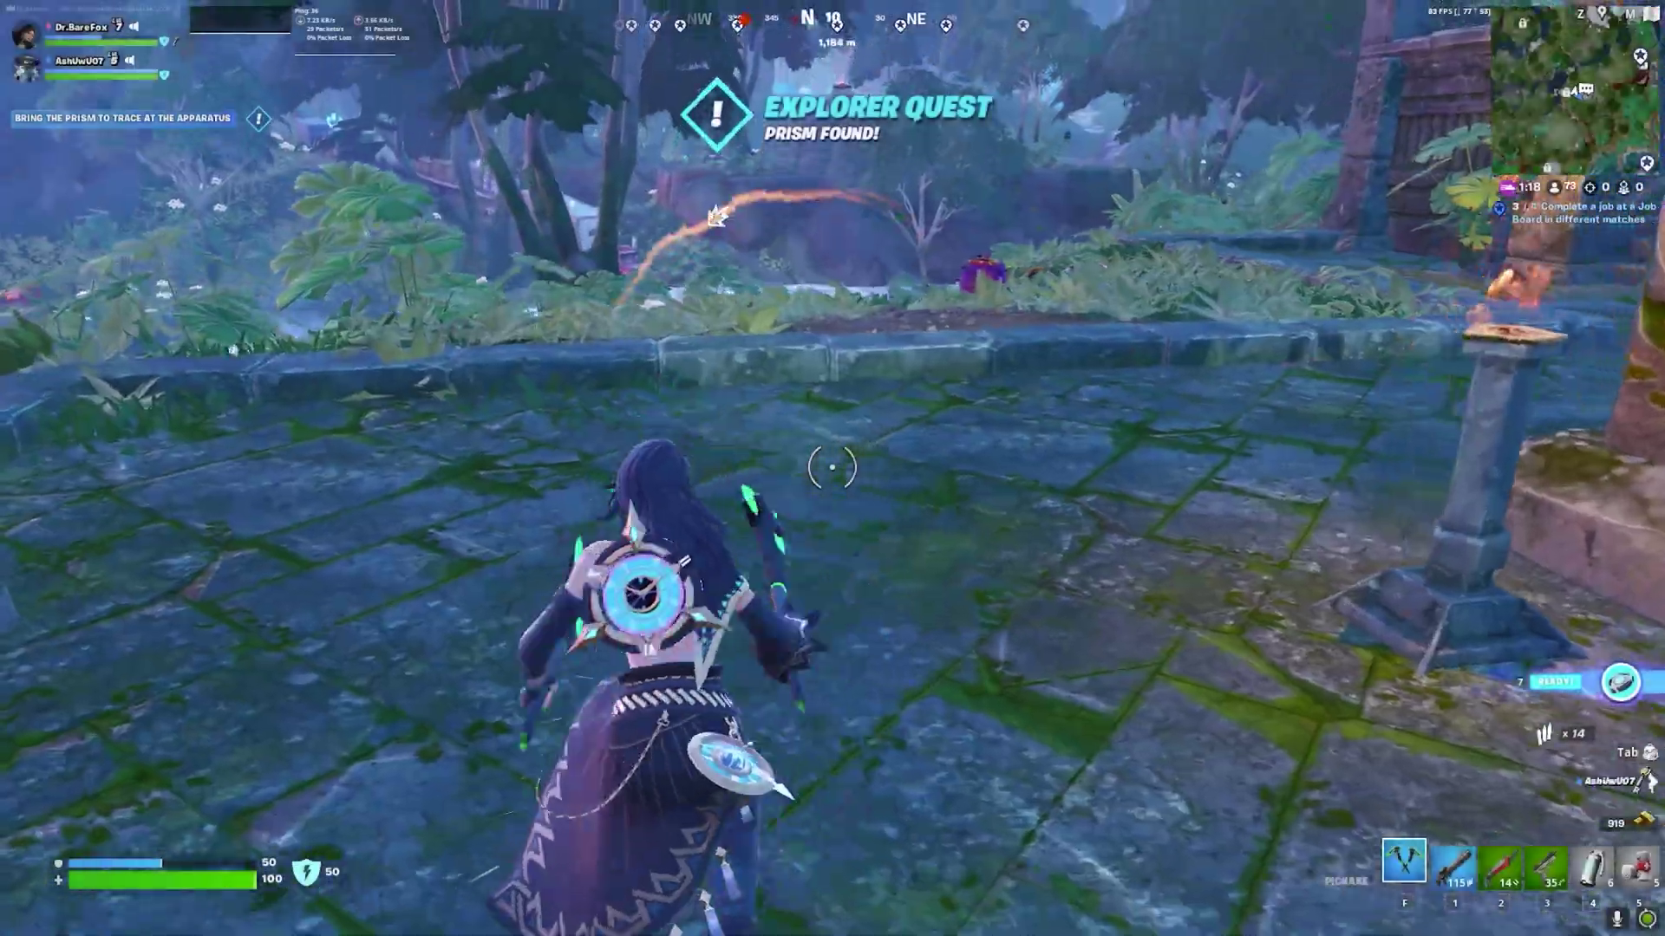
key(w)
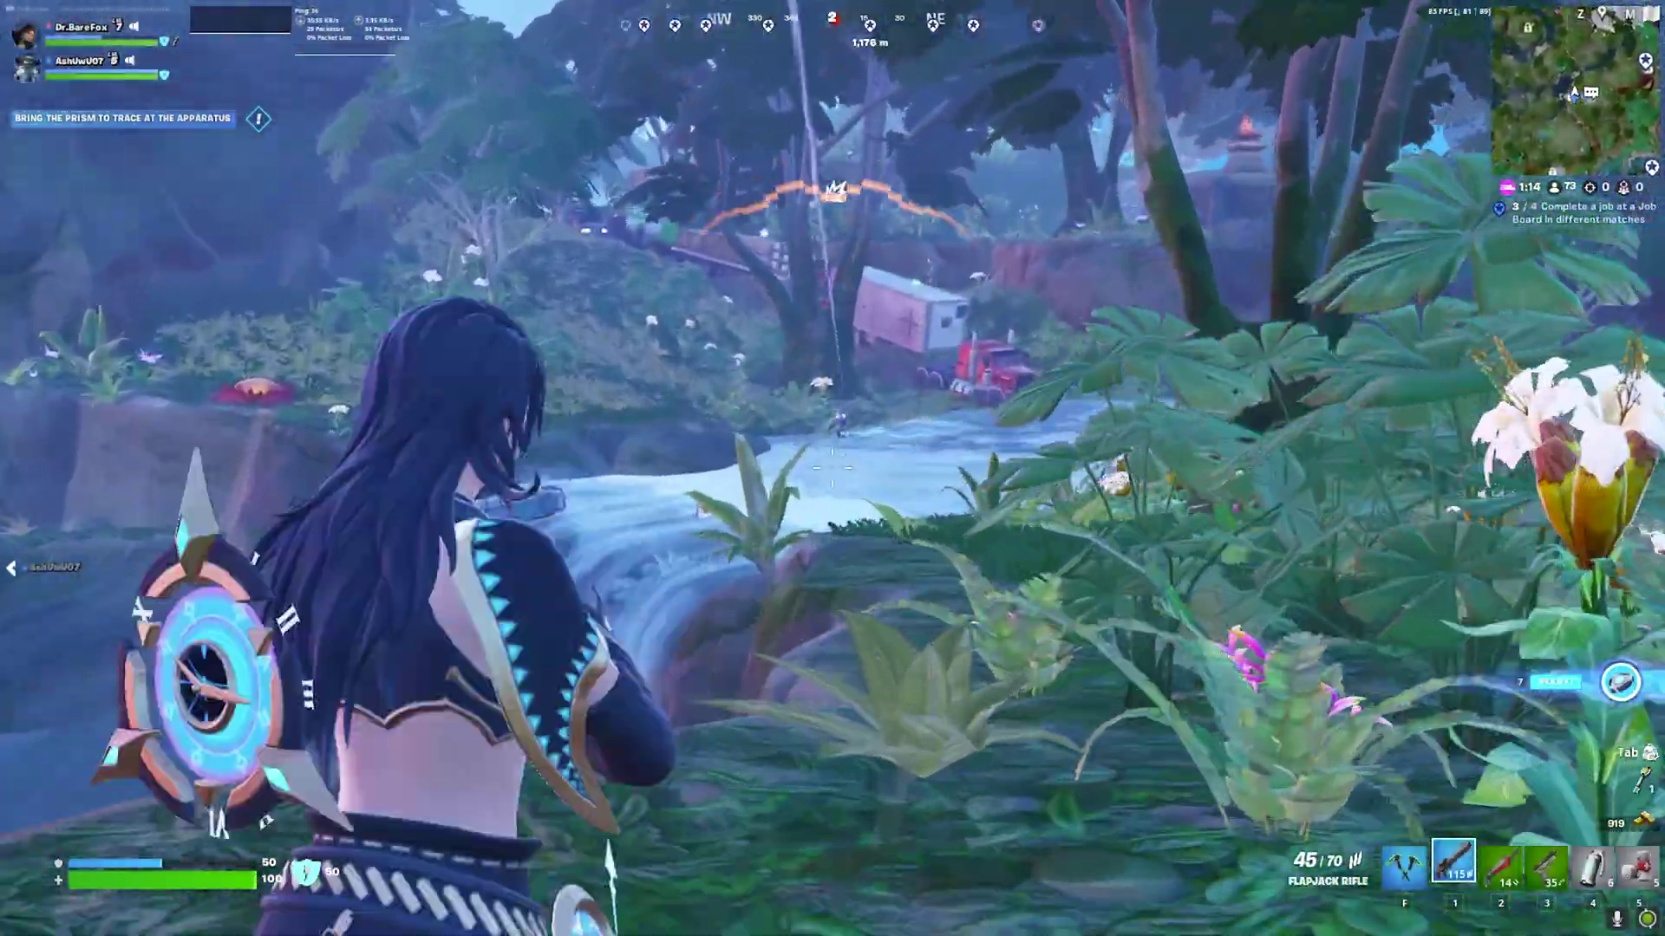
right_click(830, 468)
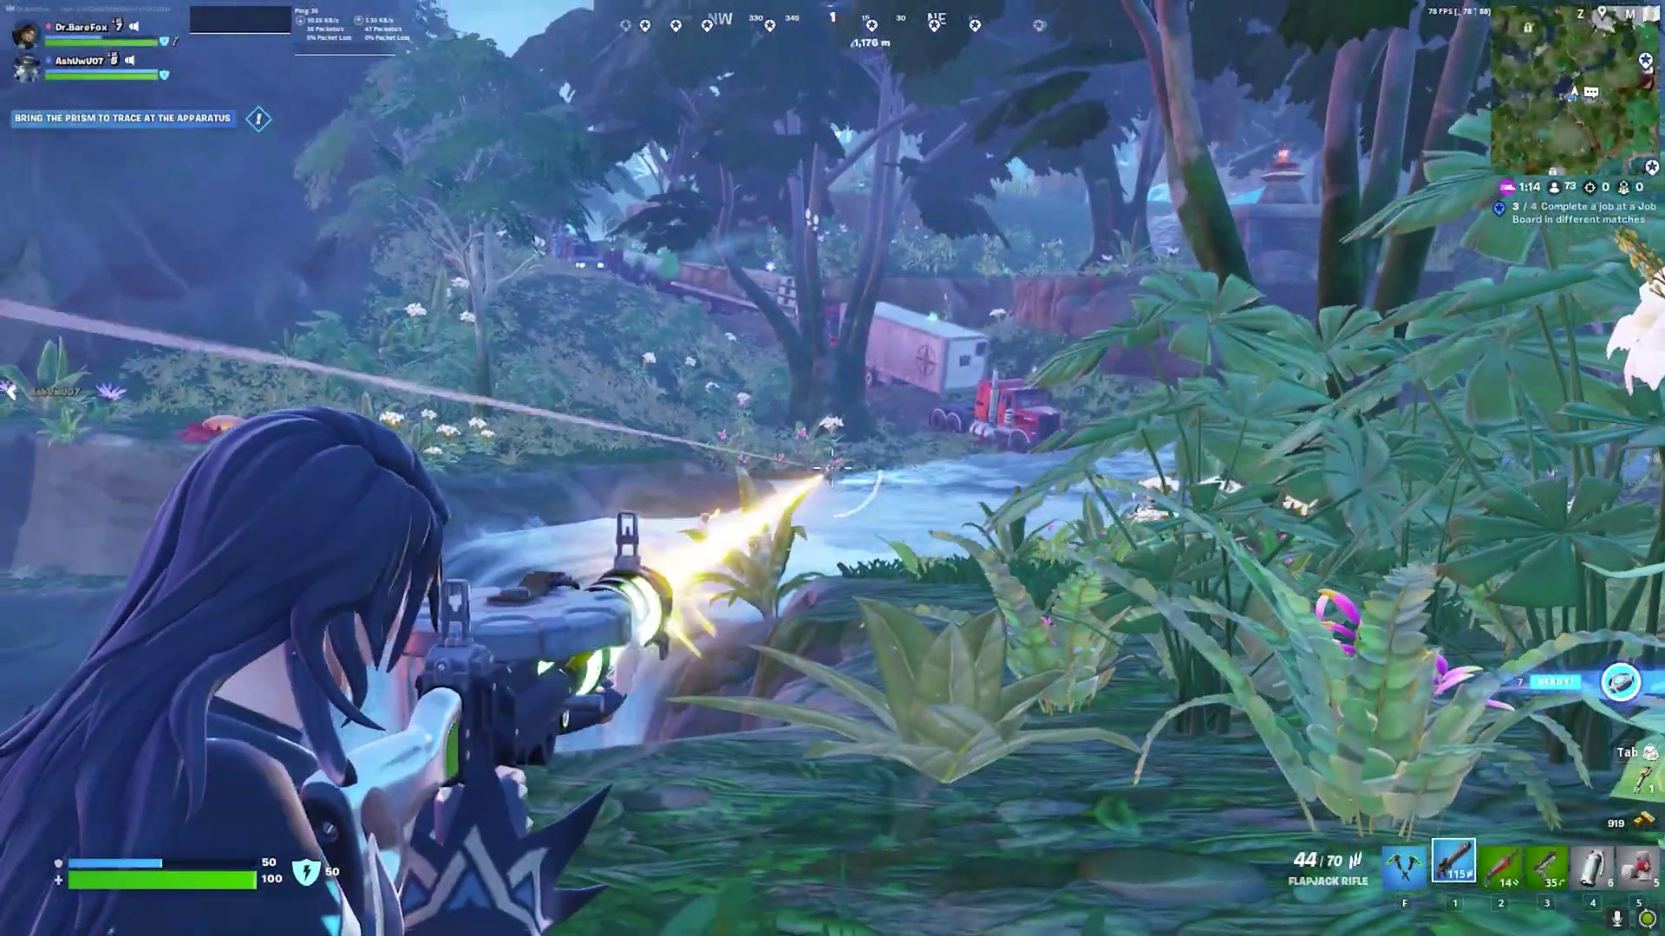
click(831, 468)
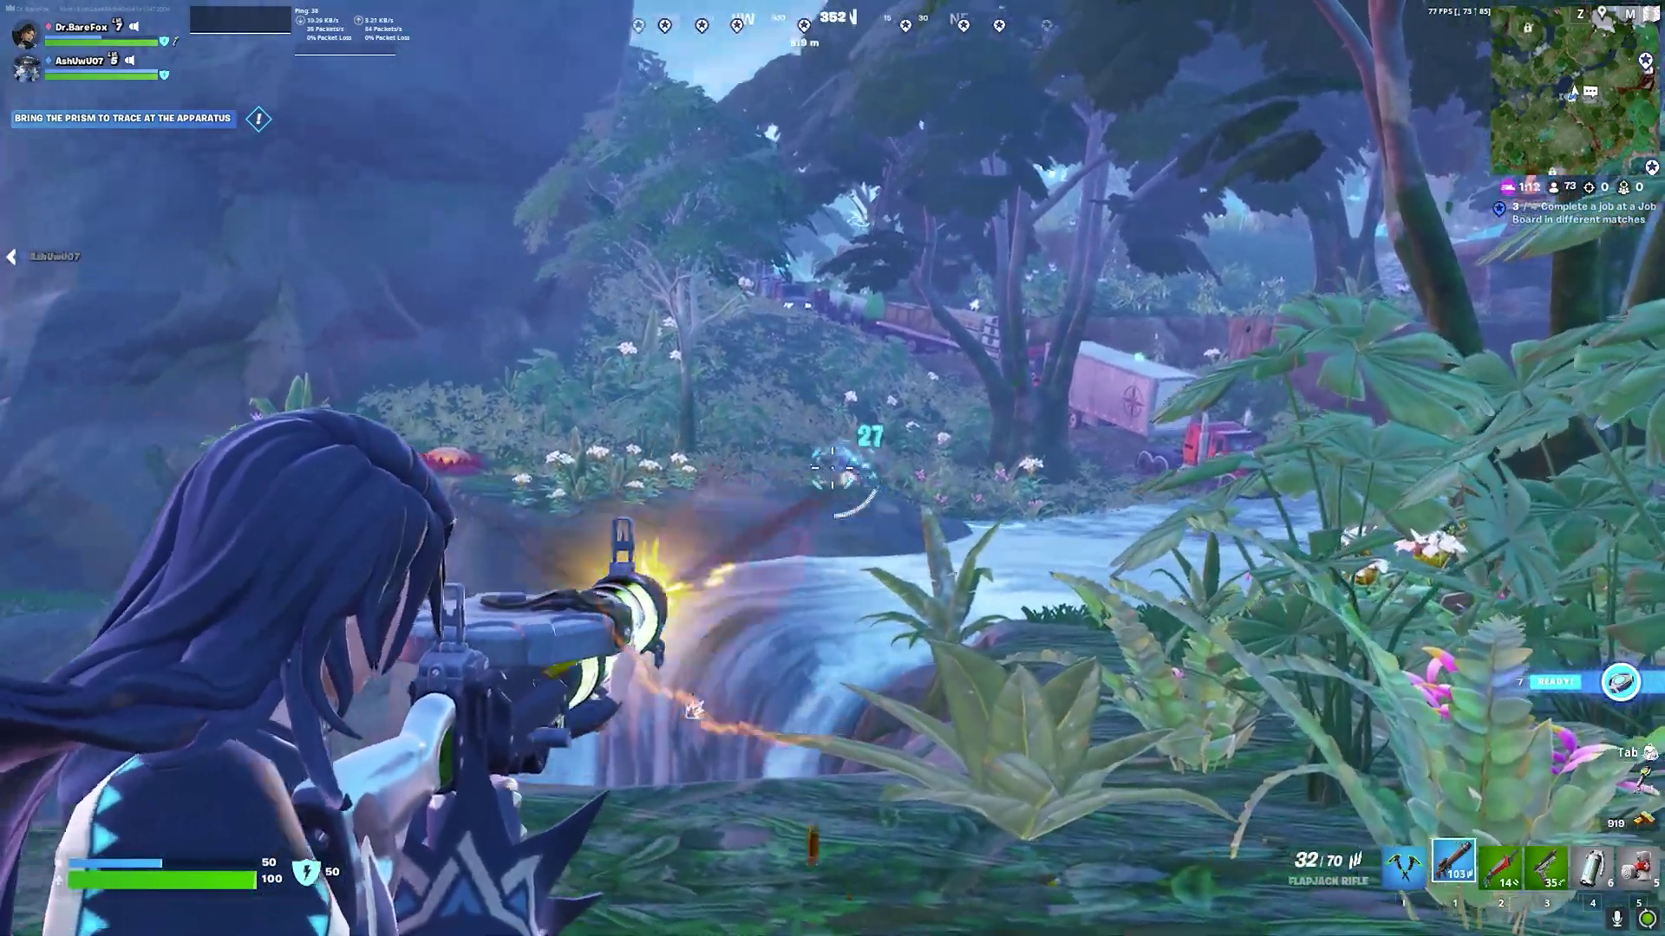